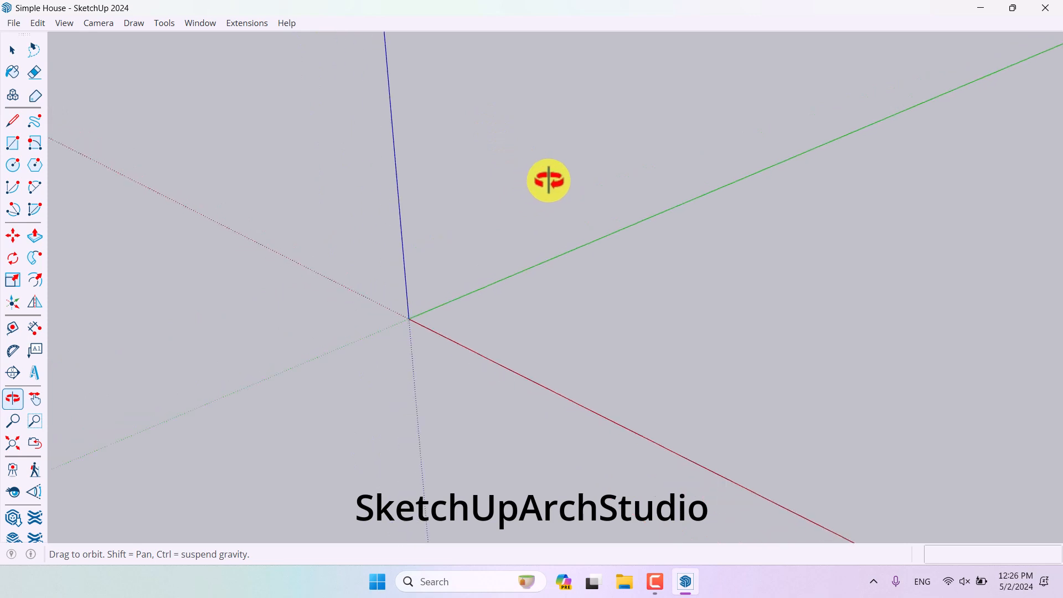
- Draw a rectangle from the origin, entering 500 cm as its length along with its width
{"action": "key", "text": "space"}
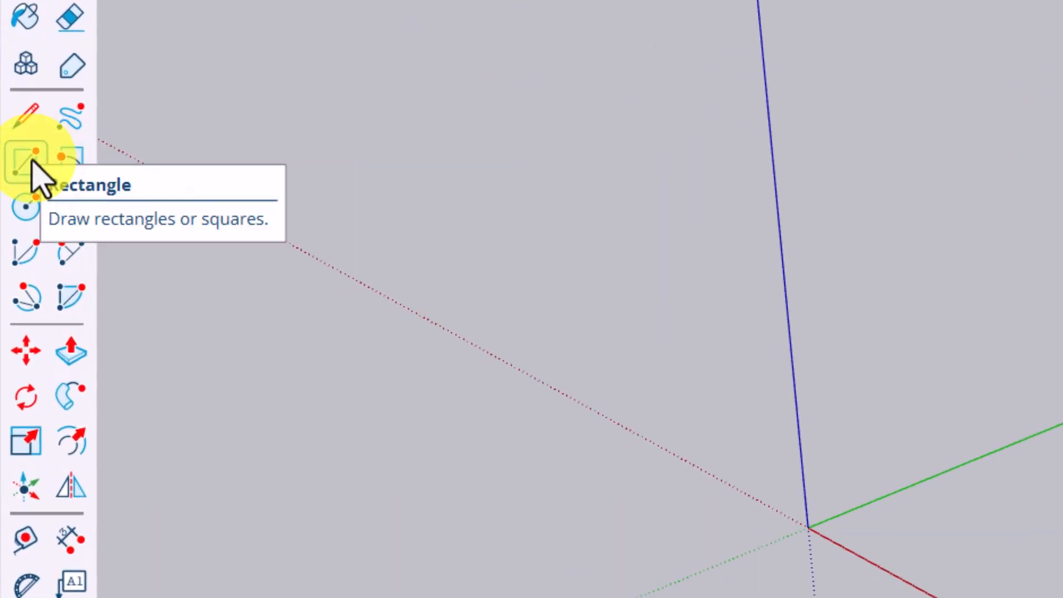
{"action": "left_click", "coordinate": [28, 164]}
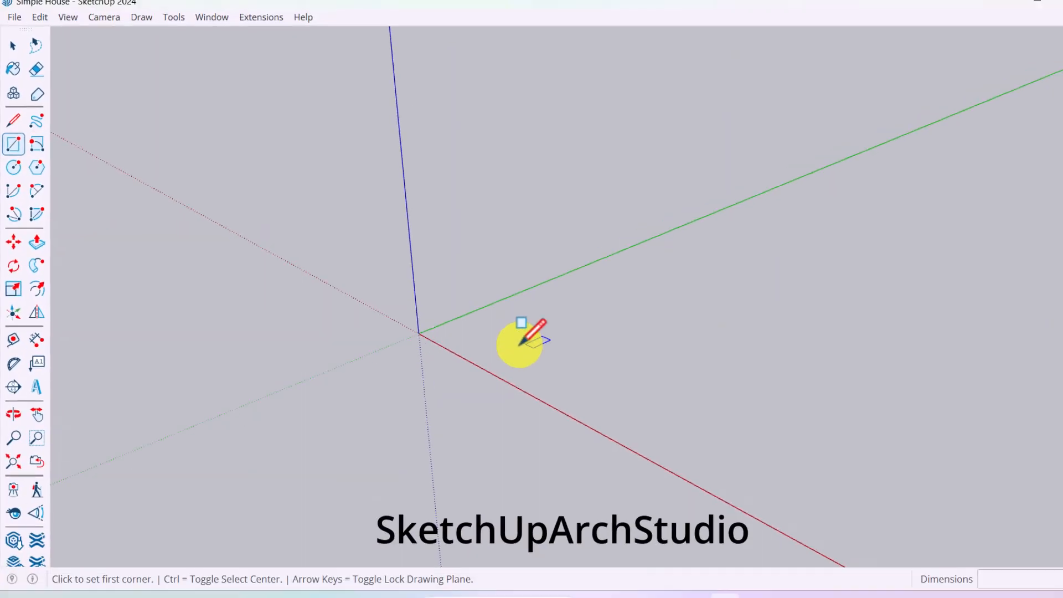
{"action": "left_click", "coordinate": [808, 527]}
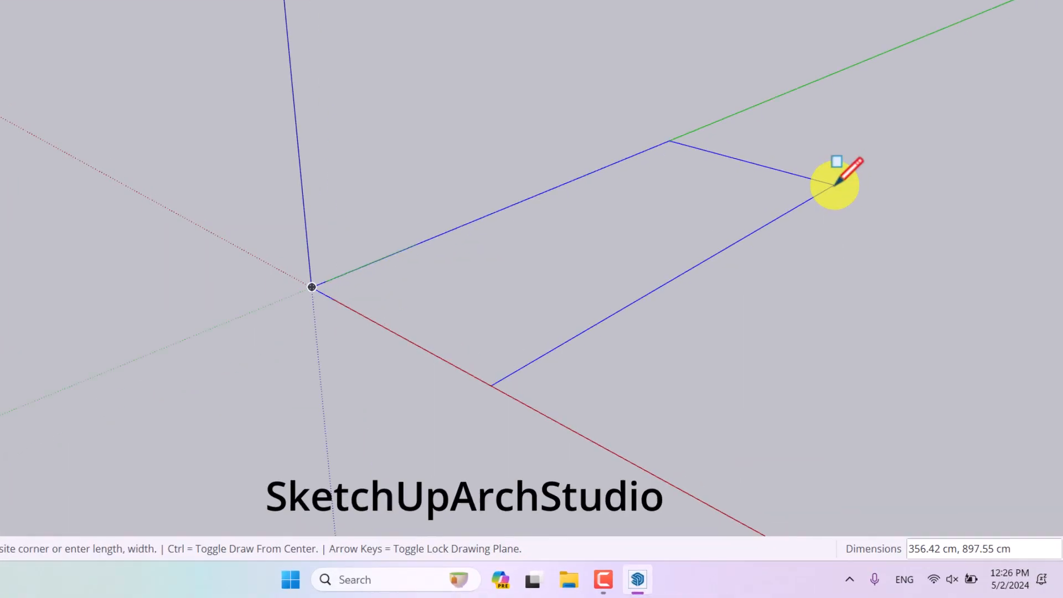
{"action": "type", "text": "500, 300"}
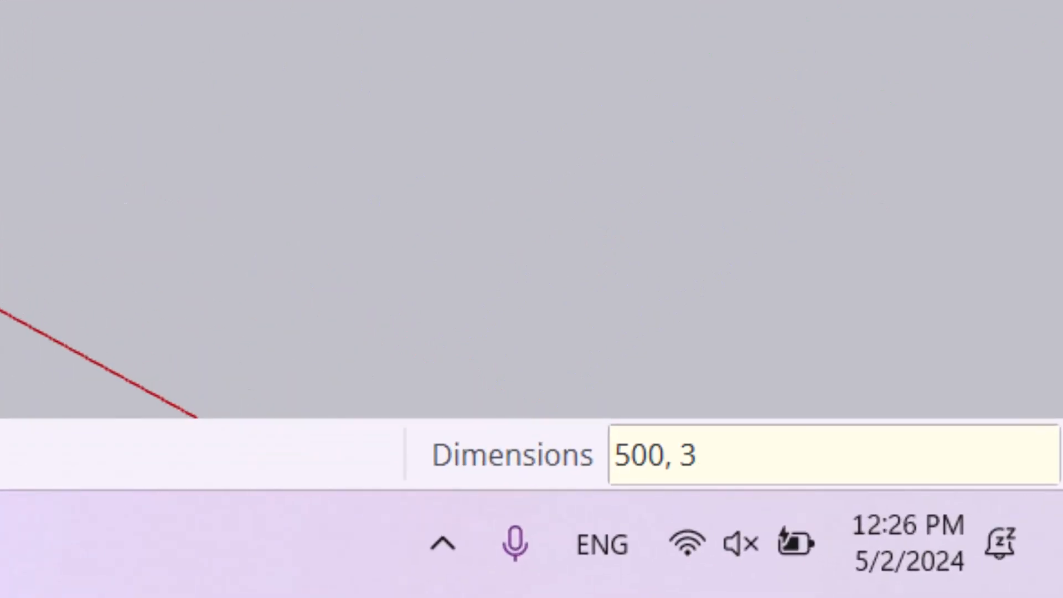
{"action": "key", "text": "Return"}
- Extrude the rectangle 10 cm with Push/Pull and re-enter the extrusion distance as 100 cm
{"action": "key", "text": "space"}
{"action": "middle_click_drag", "start_coordinate": [787, 109], "coordinate": [155, 321]}
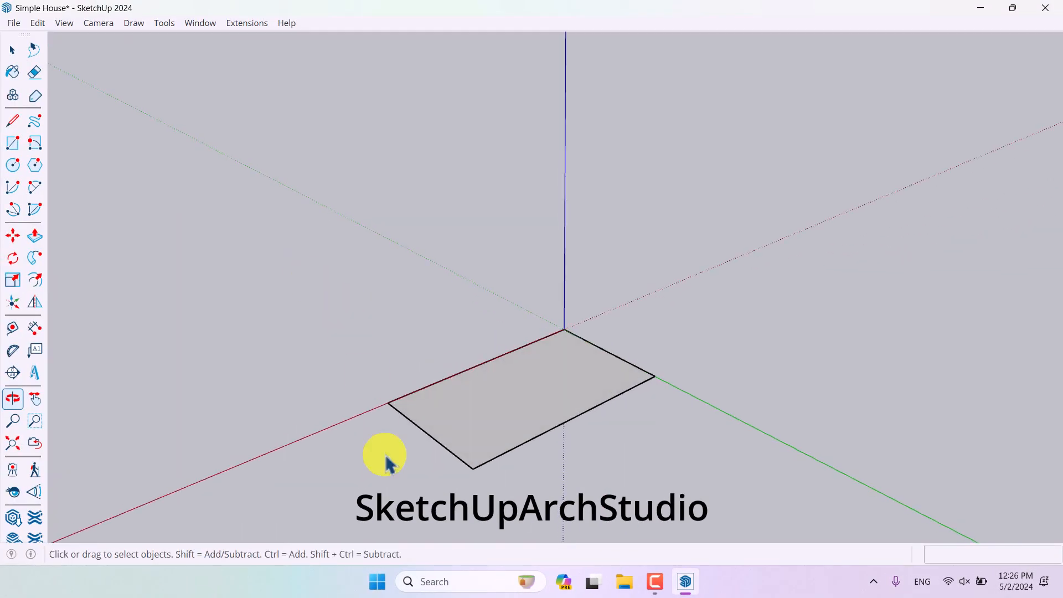
{"action": "left_click", "coordinate": [34, 235]}
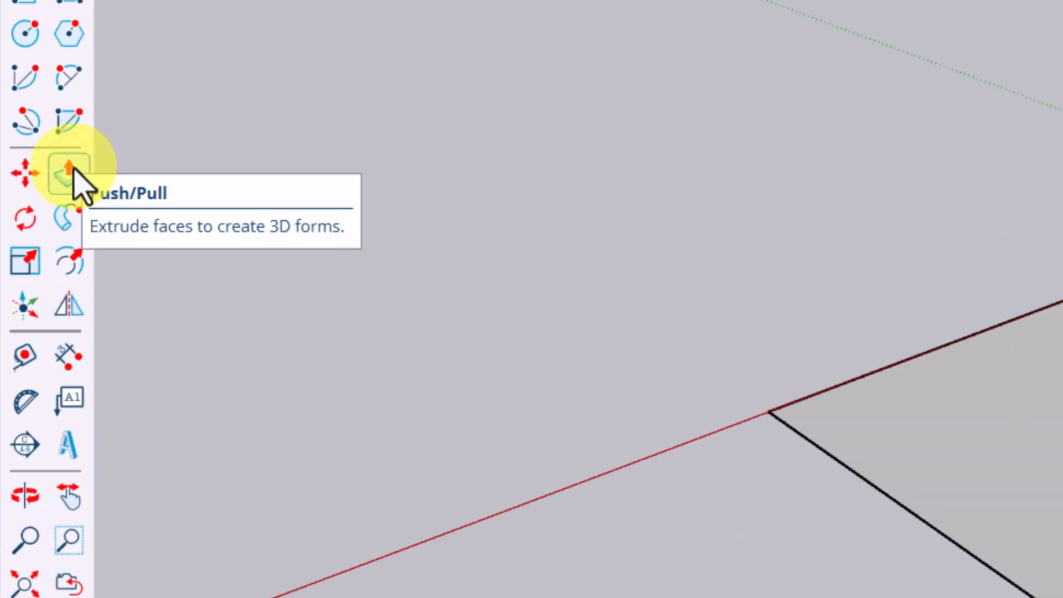
{"action": "left_click", "coordinate": [71, 171]}
{"action": "left_click", "coordinate": [456, 375]}
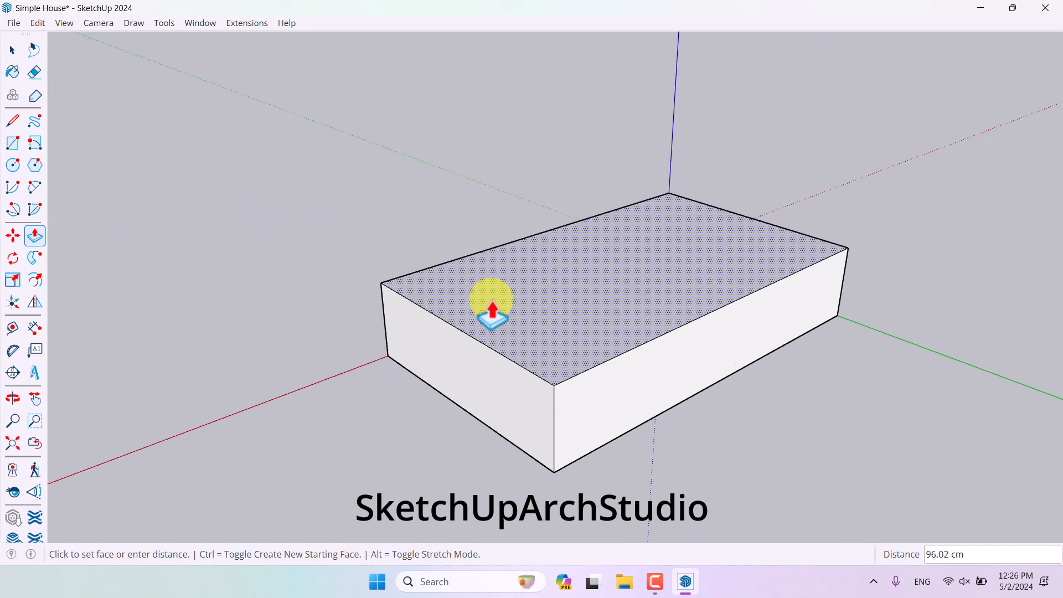
{"action": "type", "text": "10"}
{"action": "key", "text": "Return"}
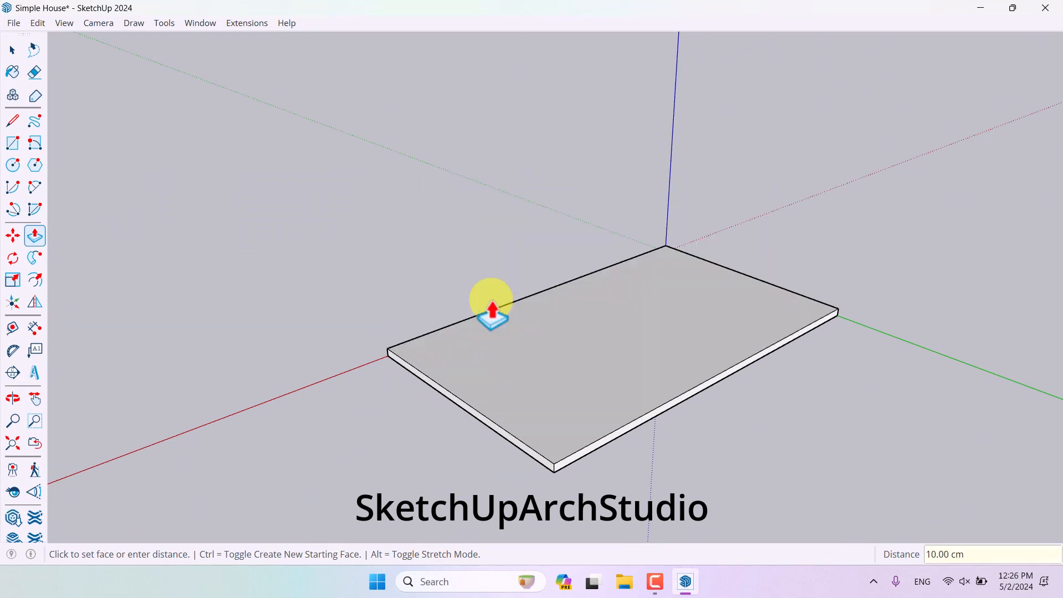
{"action": "type", "text": "100"}
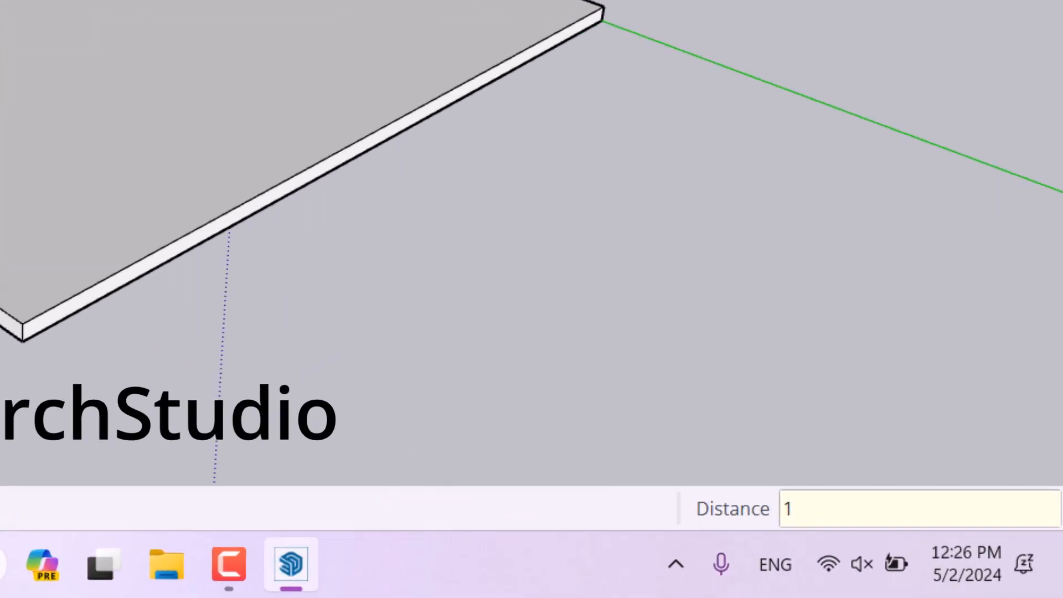
{"action": "key", "text": "Return"}
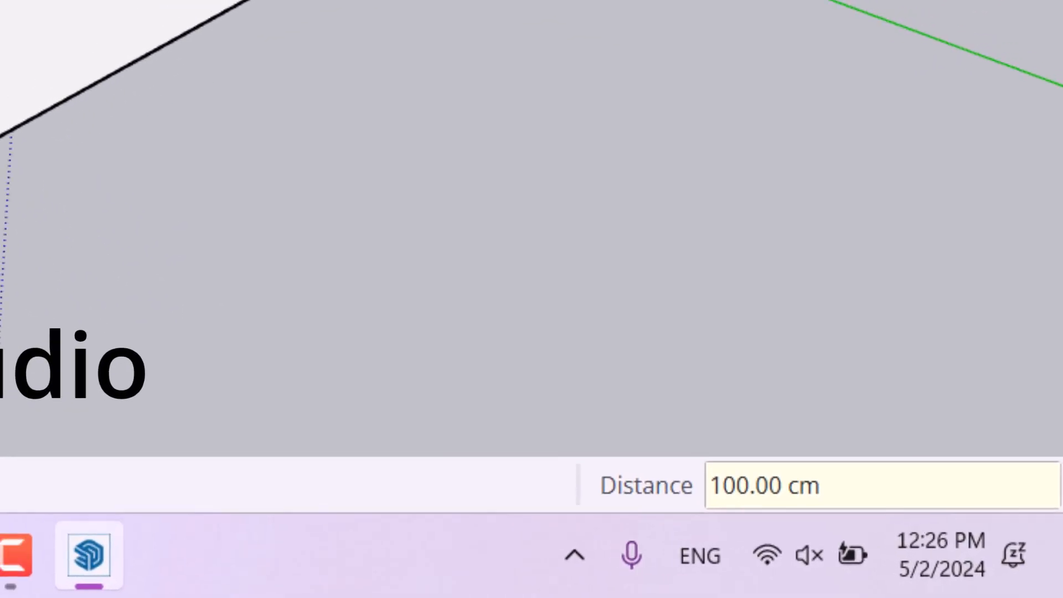
- Push/Pull the block's front side face outward 100 cm as a new starting face
{"action": "scroll", "coordinate": [157, 159], "scroll_direction": "down", "scroll_amount": 4}
{"action": "middle_click_drag", "start_coordinate": [149, 165], "coordinate": [156, 158]}
{"action": "key", "text": "space"}
{"action": "scroll", "coordinate": [501, 283], "scroll_direction": "up", "scroll_amount": 4}
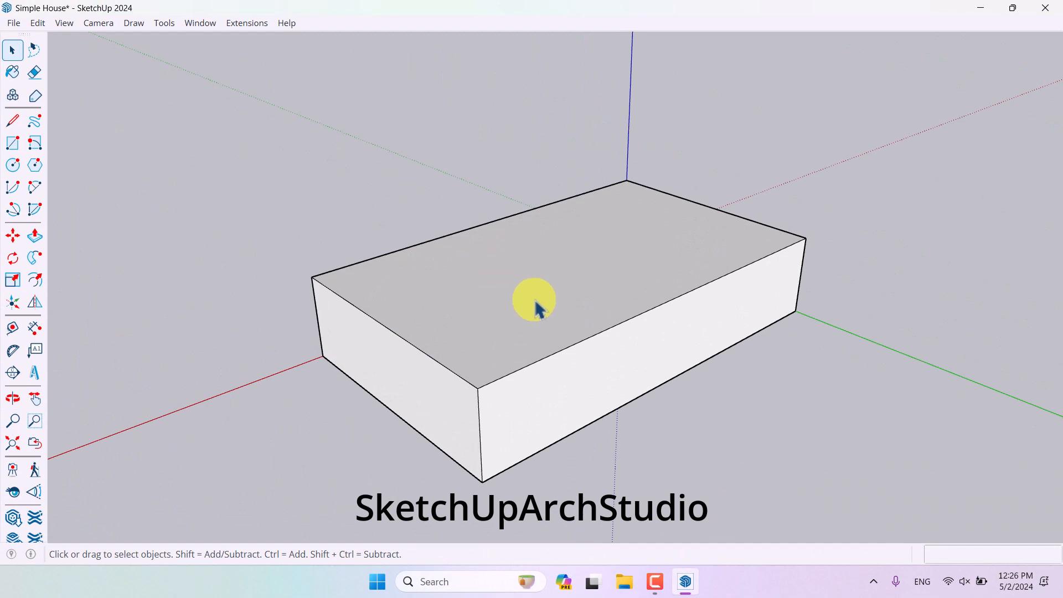
{"action": "key", "text": "o"}
{"action": "left_click_drag", "start_coordinate": [591, 343], "coordinate": [626, 358]}
{"action": "key", "text": "space"}
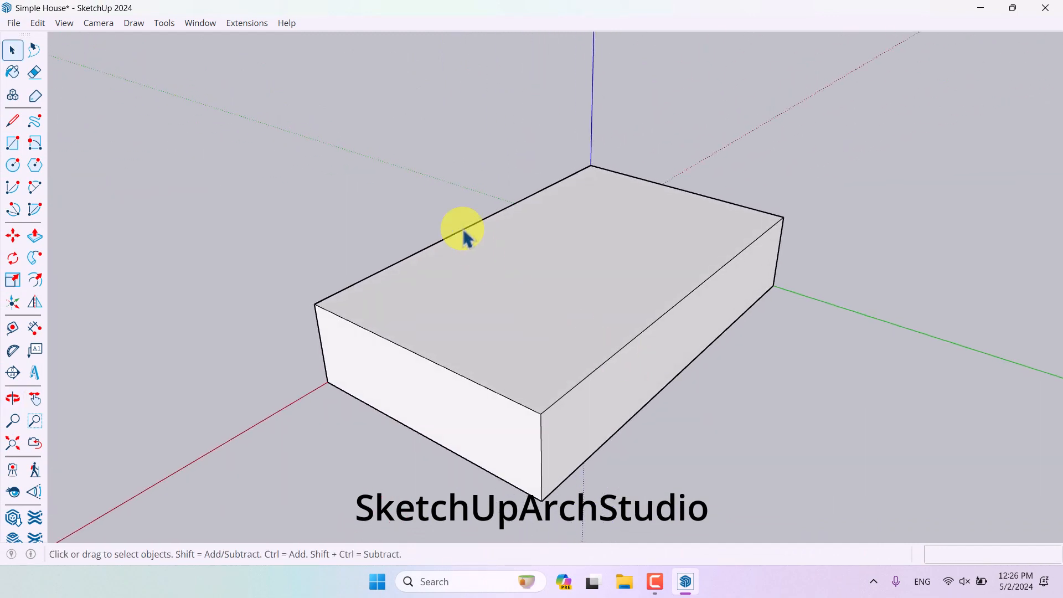
{"action": "scroll", "coordinate": [534, 344], "scroll_direction": "down", "scroll_amount": 2}
{"action": "scroll", "coordinate": [548, 390], "scroll_direction": "up", "scroll_amount": 3}
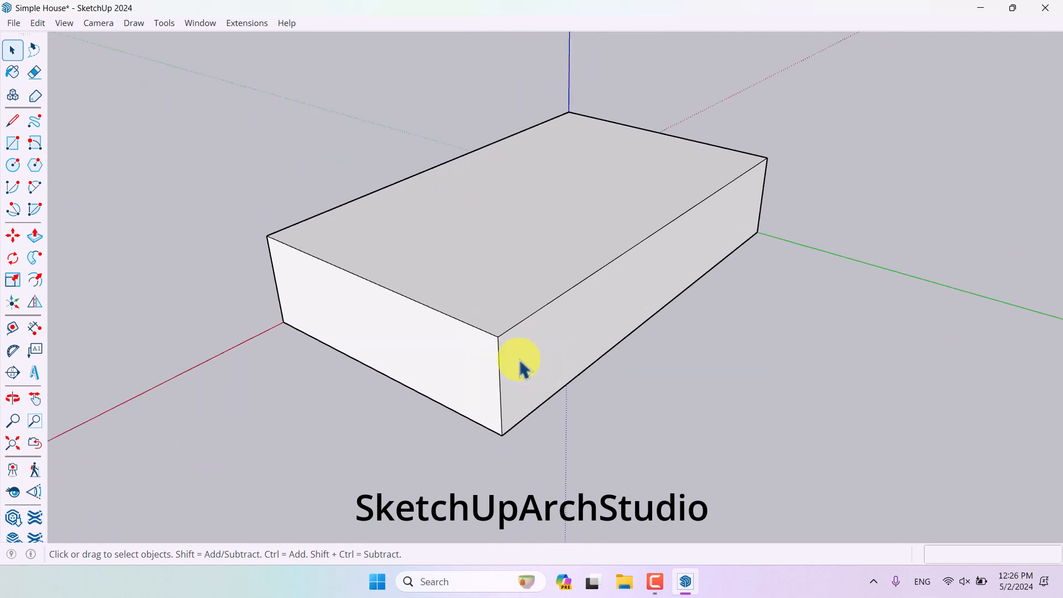
{"action": "left_click", "coordinate": [33, 238]}
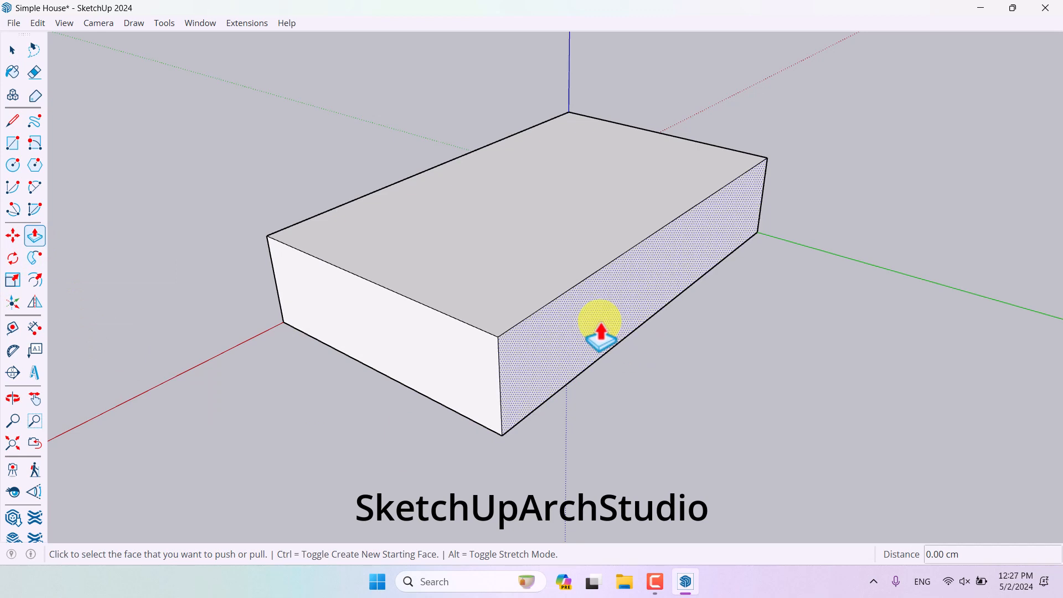
{"action": "key", "text": "ctrl"}
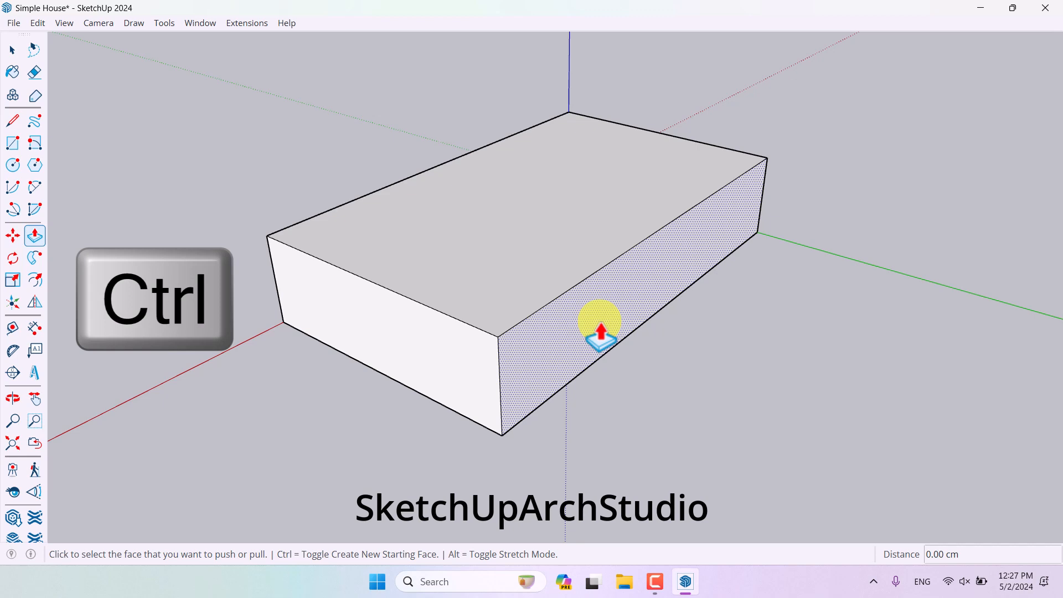
{"action": "left_click", "coordinate": [600, 326]}
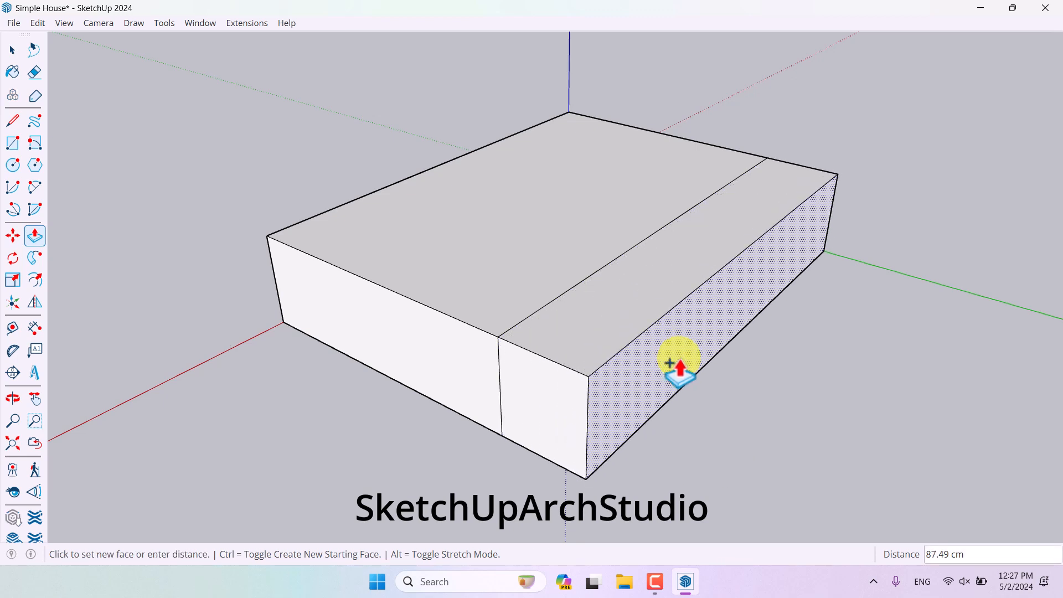
{"action": "key", "text": "Return"}
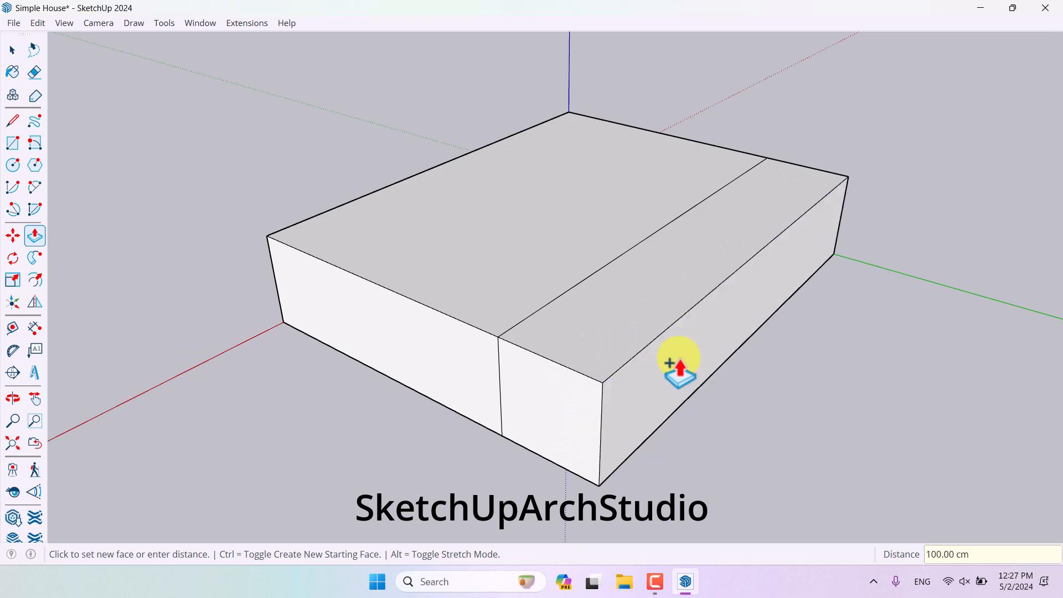
- Offset the top face of the larger block section inward by 10 cm
{"action": "key", "text": "space"}
{"action": "middle_click_drag", "start_coordinate": [578, 327], "coordinate": [706, 356]}
{"action": "scroll", "coordinate": [526, 268], "scroll_direction": "up", "scroll_amount": 4}
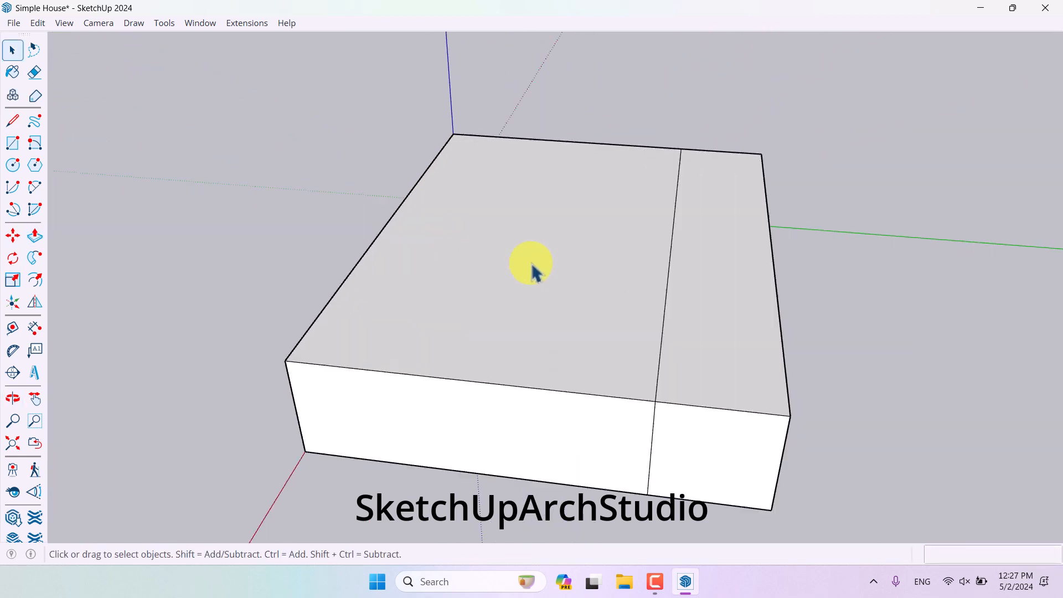
{"action": "scroll", "coordinate": [493, 307], "scroll_direction": "down", "scroll_amount": 2}
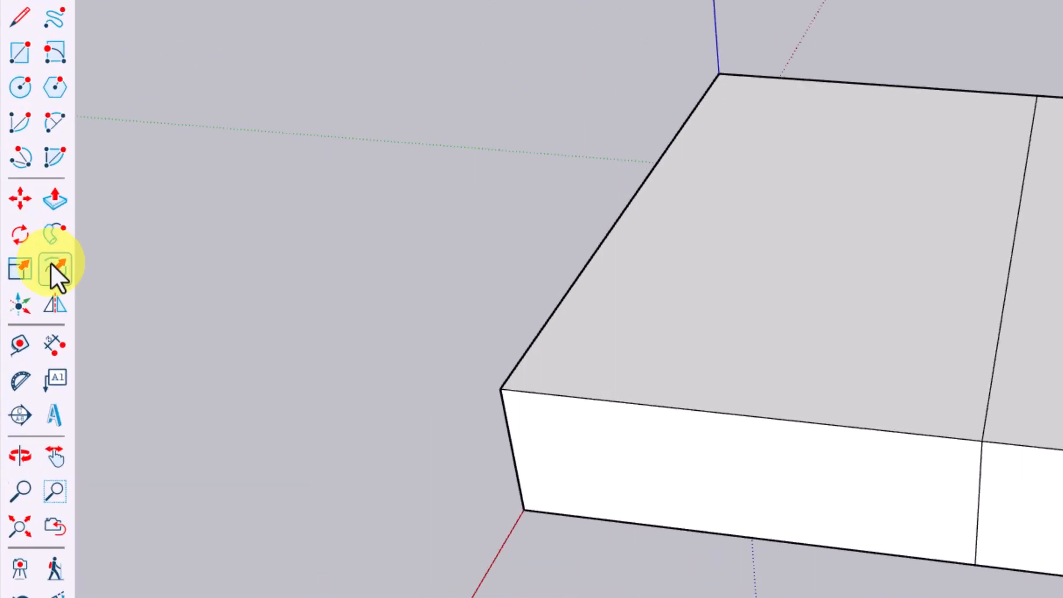
{"action": "left_click", "coordinate": [34, 280]}
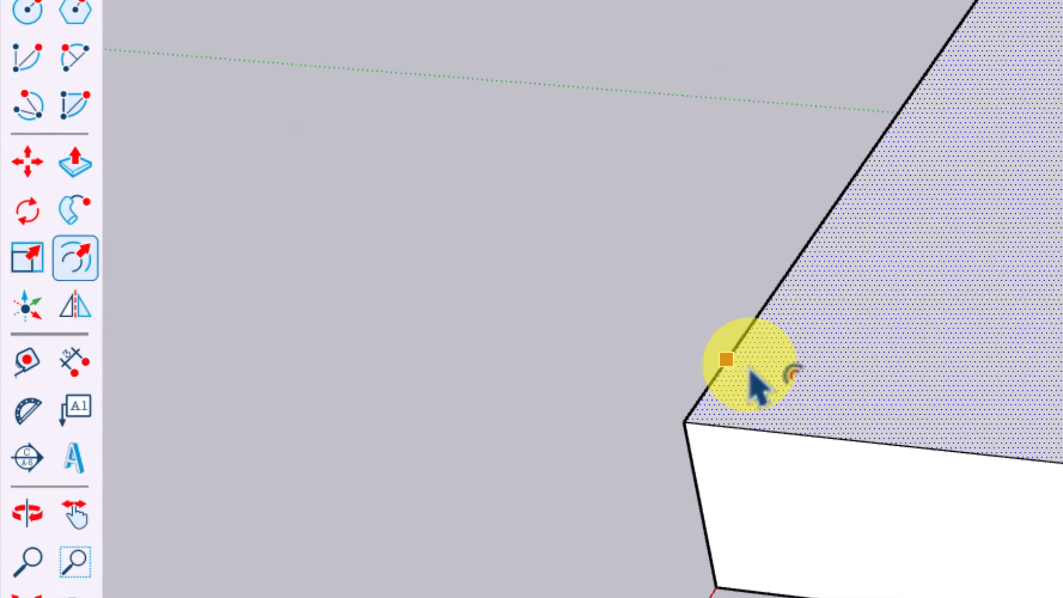
{"action": "left_click", "coordinate": [64, 265]}
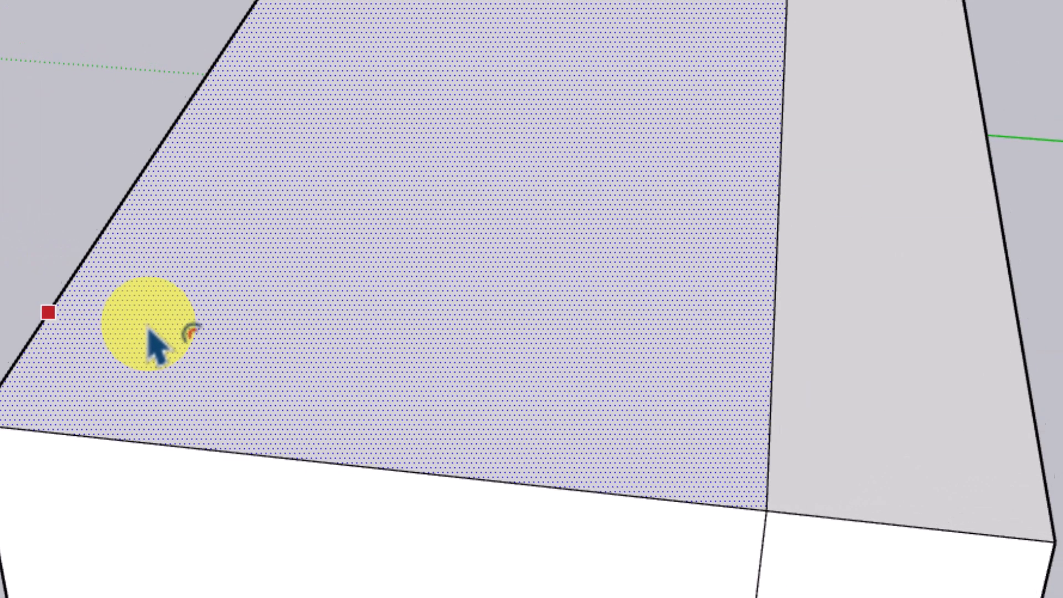
{"action": "left_click", "coordinate": [148, 331]}
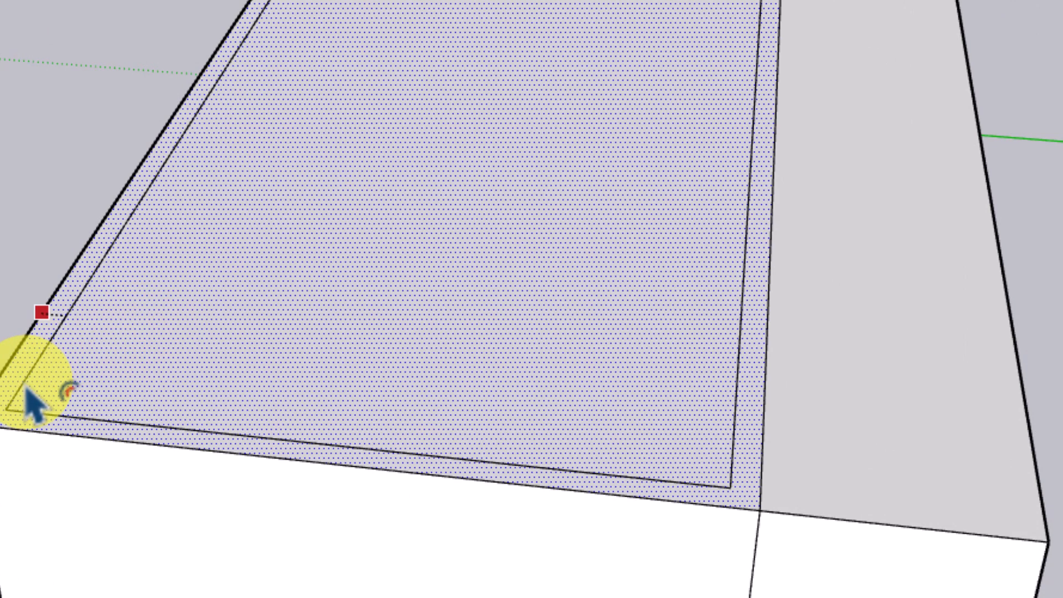
{"action": "type", "text": "10"}
{"action": "key", "text": "Return"}
- Pull the 10 cm outer rim of the top face up 300 cm to form walls
{"action": "key", "text": "space"}
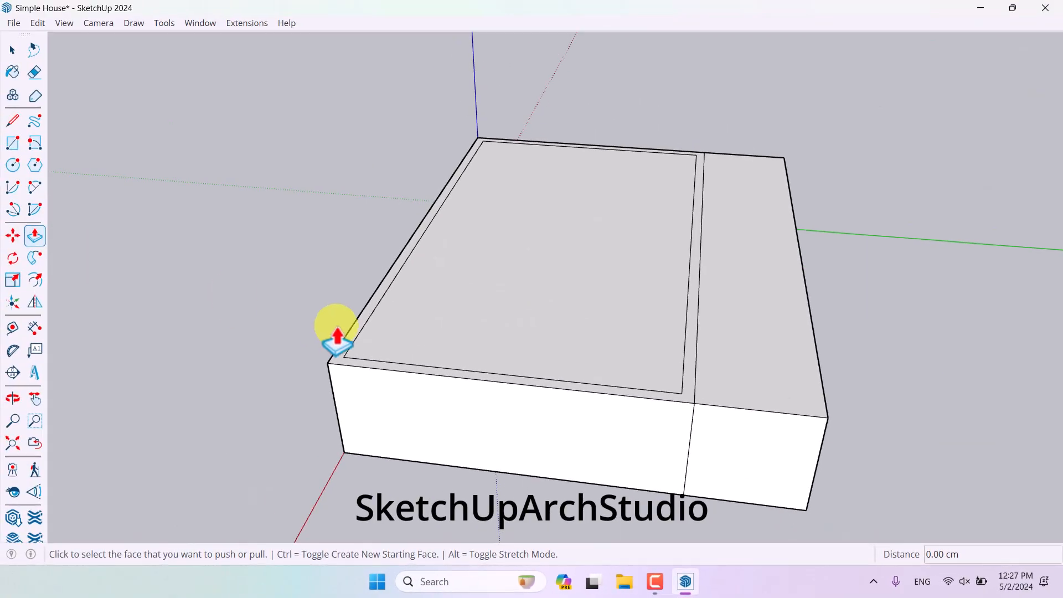
{"action": "mouse_move", "coordinate": [332, 335]}
{"action": "middle_mouse_down"}
{"action": "mouse_move", "coordinate": [280, 340]}
{"action": "mouse_move", "coordinate": [202, 319]}
{"action": "middle_mouse_up"}
{"action": "key", "text": "p"}
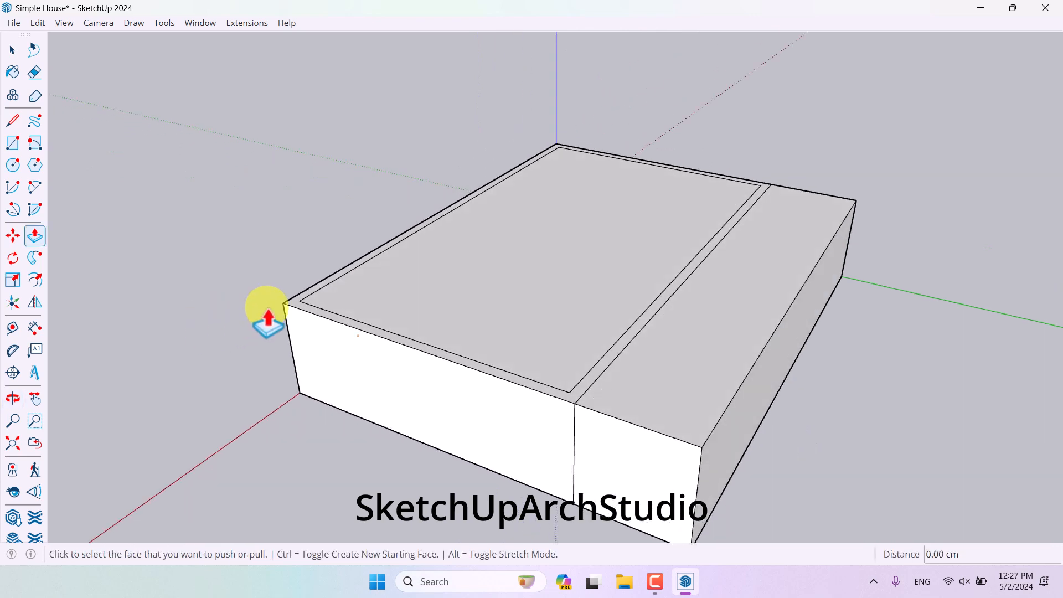
{"action": "left_click", "coordinate": [282, 304]}
{"action": "scroll", "coordinate": [268, 83], "scroll_direction": "down", "scroll_amount": 3}
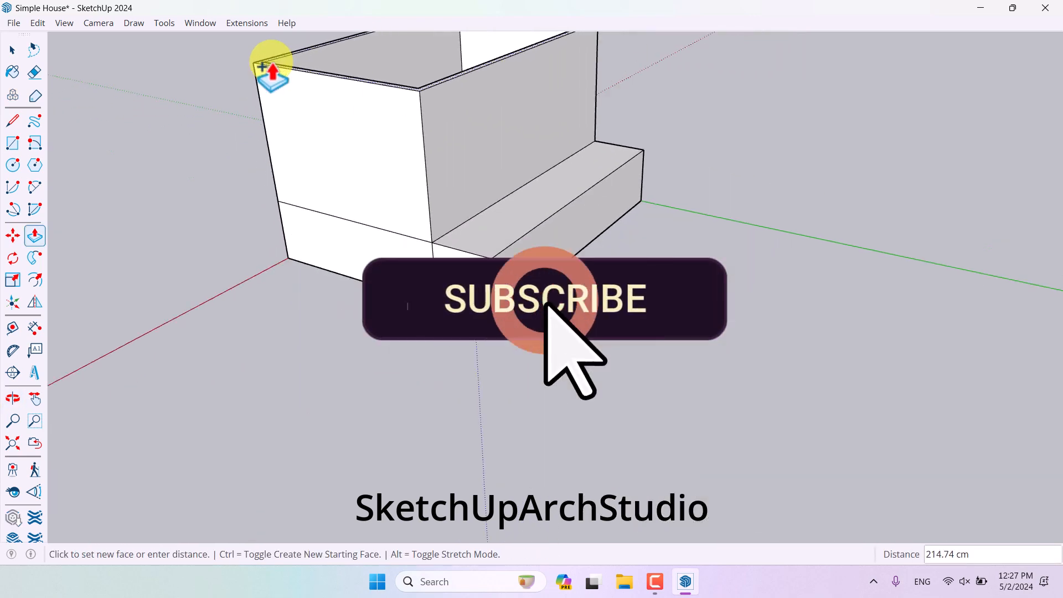
{"action": "middle_click_drag", "start_coordinate": [273, 67], "coordinate": [296, 289]}
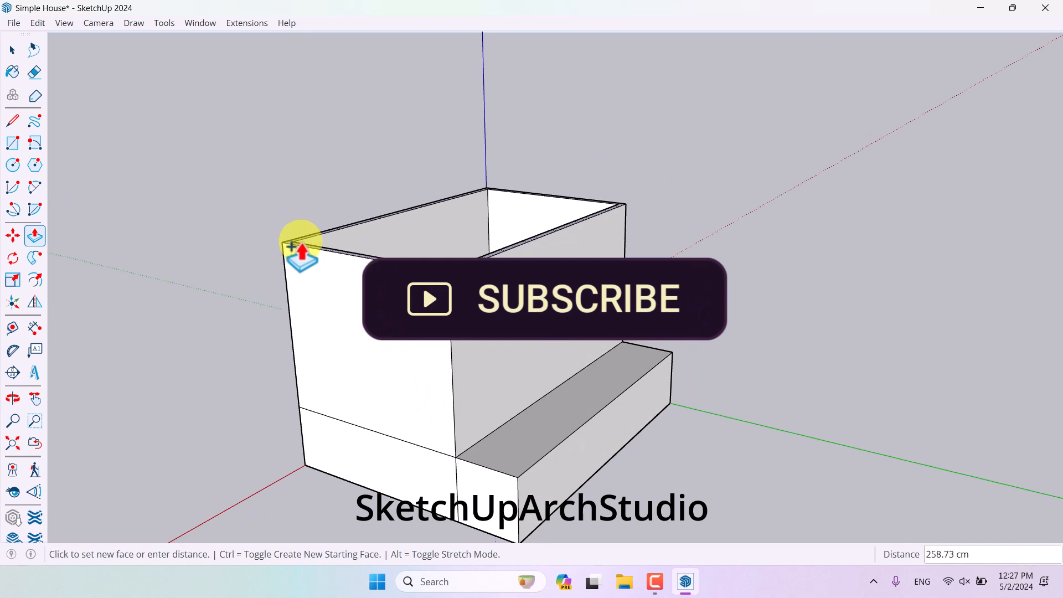
{"action": "type", "text": "300"}
{"action": "key", "text": "Return"}
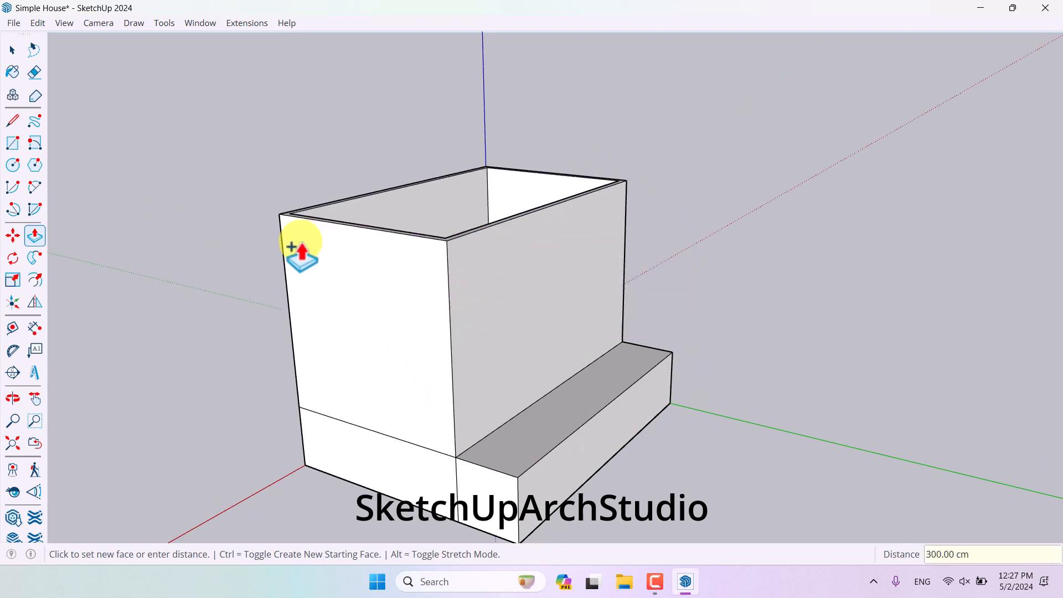
- Set the wall height to 260 cm
{"action": "mouse_move", "coordinate": [292, 244]}
{"action": "middle_mouse_down"}
{"action": "mouse_move", "coordinate": [288, 259]}
{"action": "mouse_move", "coordinate": [74, 144]}
{"action": "mouse_move", "coordinate": [308, 238]}
{"action": "middle_mouse_up"}
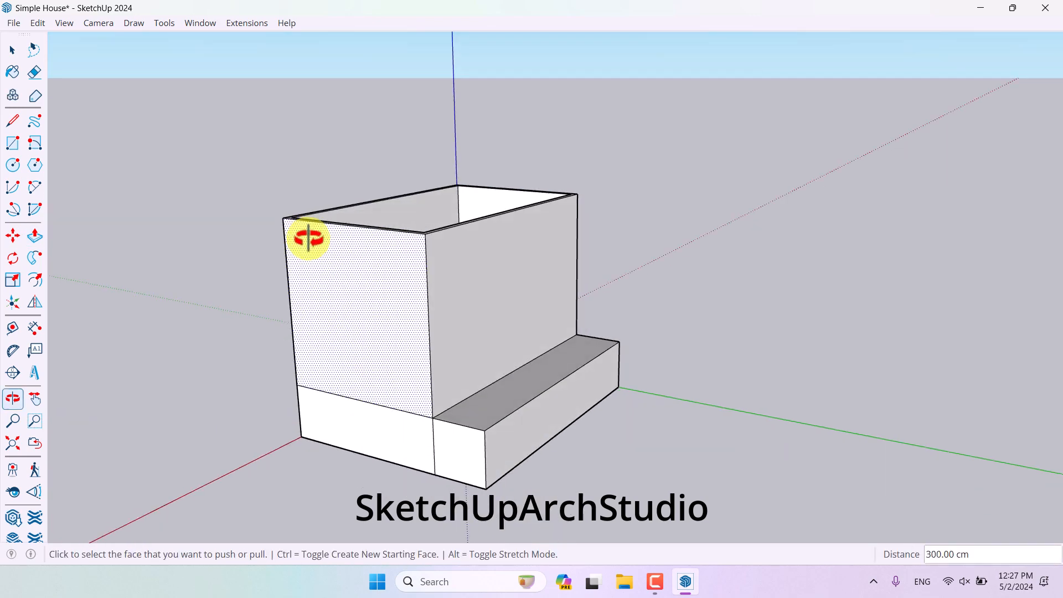
{"action": "type", "text": "260"}
{"action": "key", "text": "Return"}
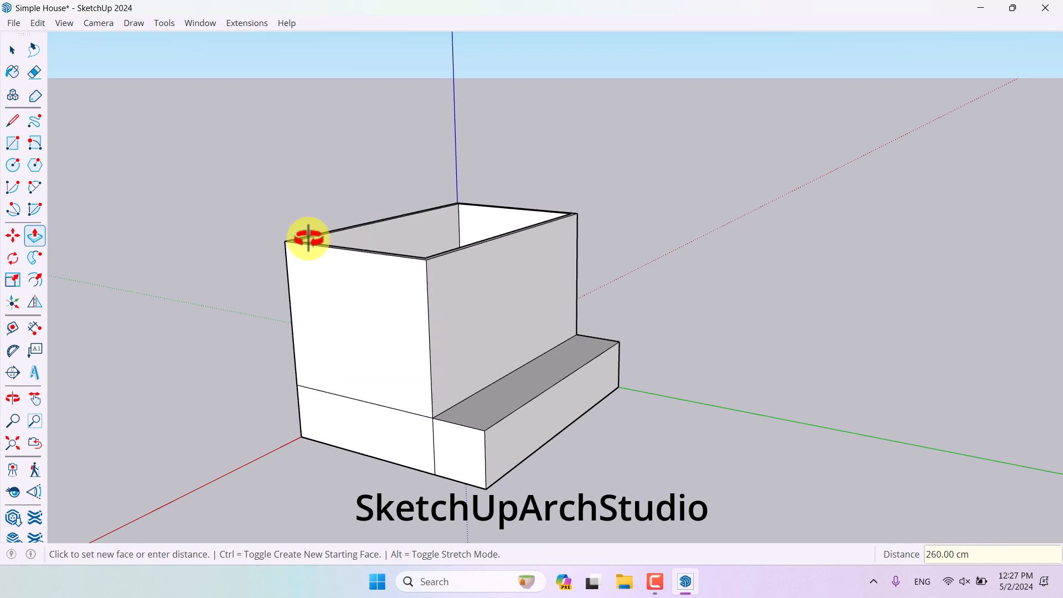
- With the Tape Measure, place vertical guides on the back wall 90 cm from the right corner and 80 cm beyond that
{"action": "key", "text": "space"}
{"action": "scroll", "coordinate": [374, 338], "scroll_direction": "up", "scroll_amount": 2}
{"action": "middle_click_drag", "start_coordinate": [375, 339], "coordinate": [629, 398]}
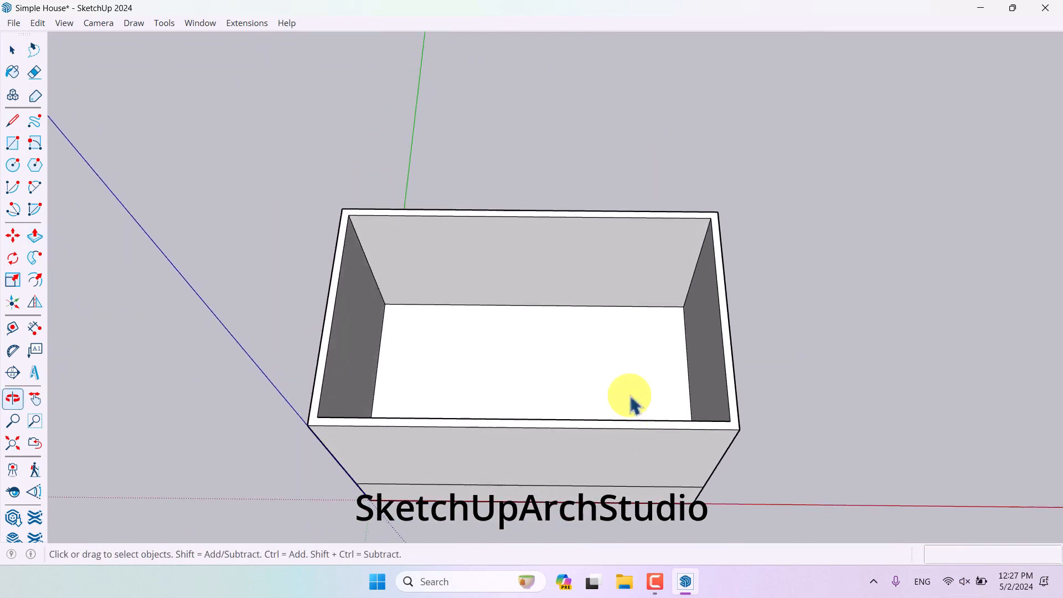
{"action": "scroll", "coordinate": [616, 308], "scroll_direction": "up", "scroll_amount": 3}
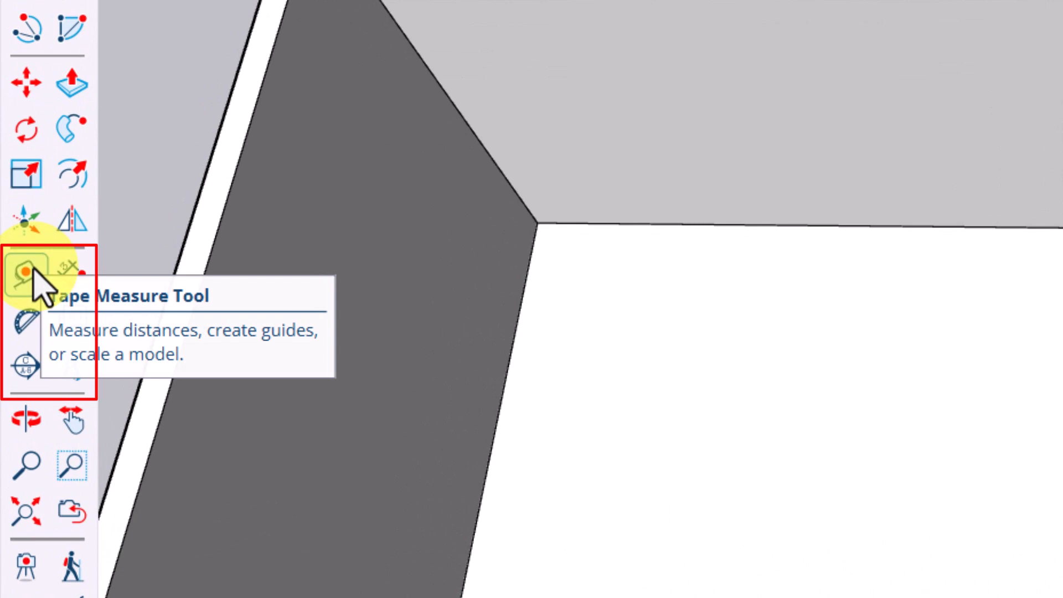
{"action": "left_click", "coordinate": [33, 271]}
{"action": "left_click", "coordinate": [745, 225]}
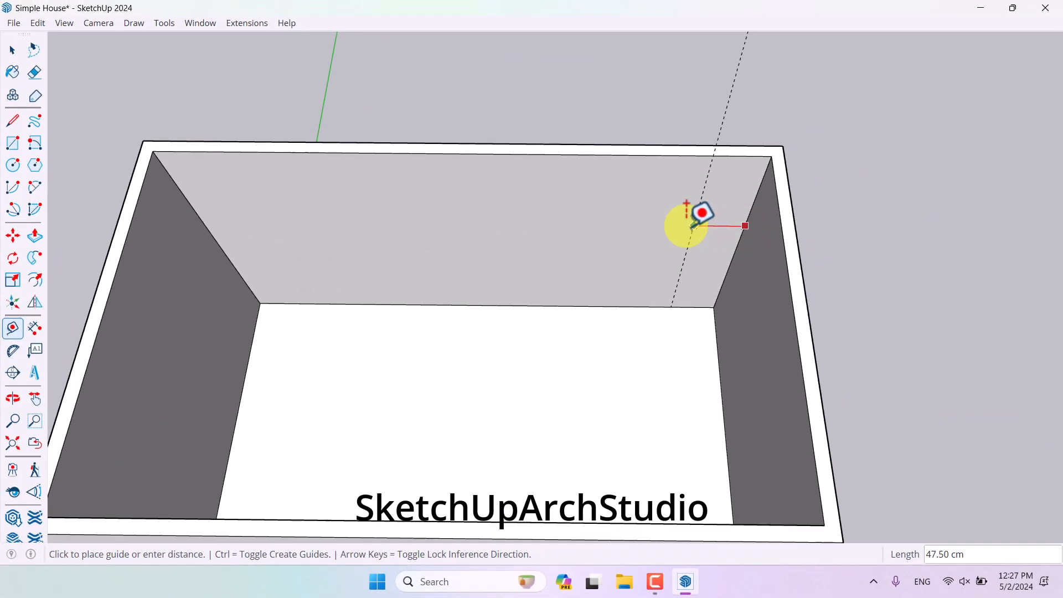
{"action": "type", "text": "9"}
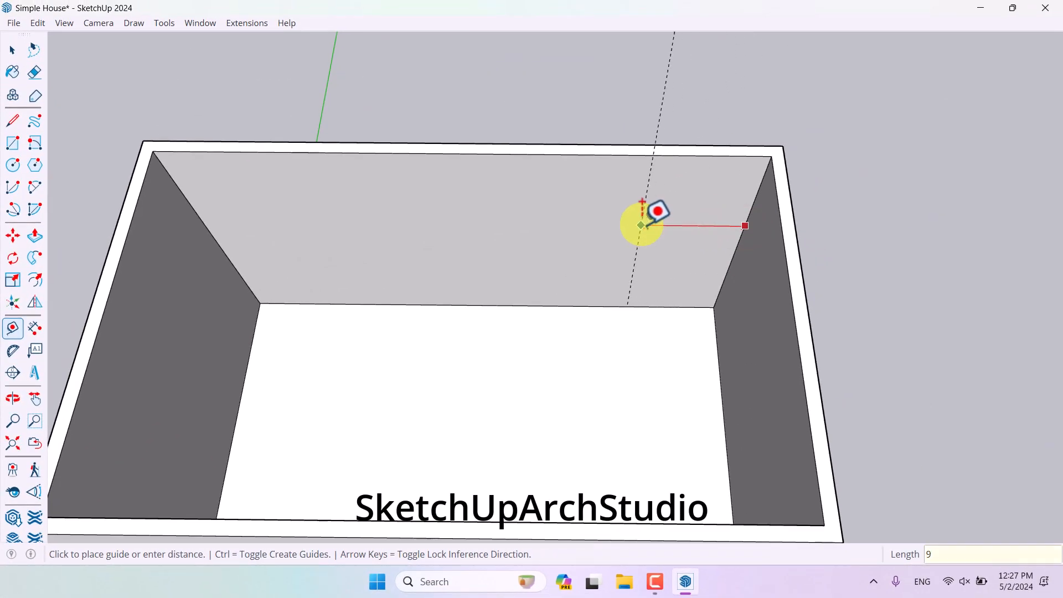
{"action": "type", "text": "0"}
{"action": "key", "text": "Return"}
{"action": "left_click", "coordinate": [642, 222]}
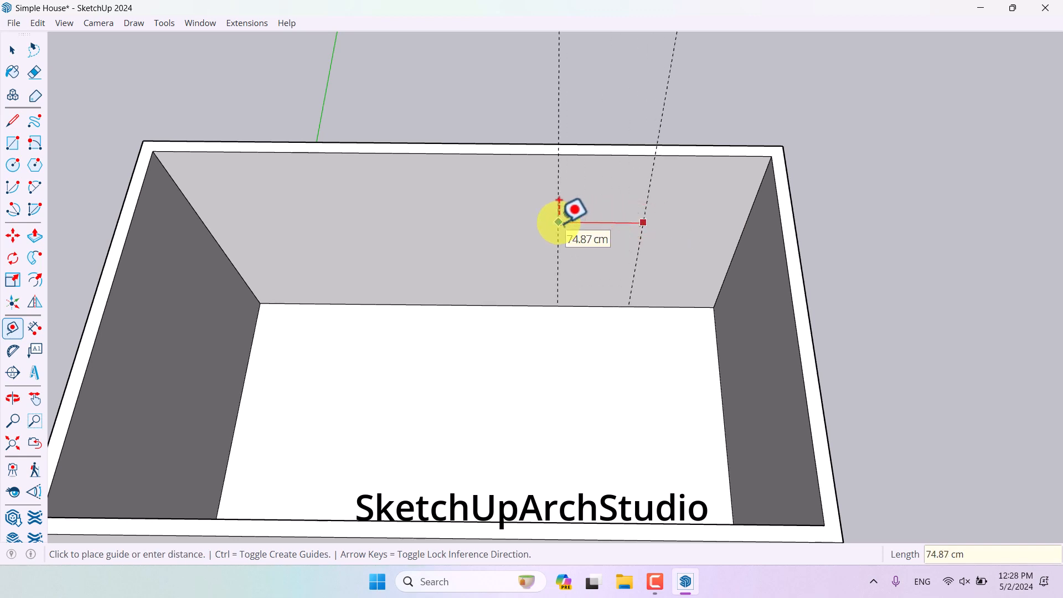
{"action": "key", "text": "Return"}
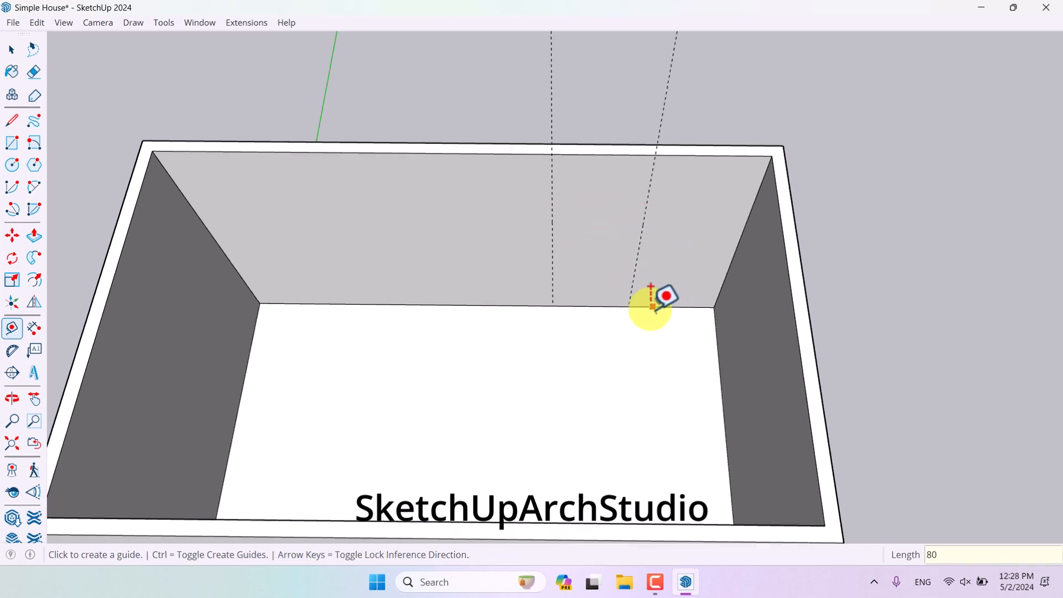
- Draw a door rectangle on the back wall between the two vertical guides
{"action": "left_click", "coordinate": [647, 307]}
{"action": "middle_click_drag", "start_coordinate": [675, 255], "coordinate": [830, 213]}
{"action": "scroll", "coordinate": [805, 125], "scroll_direction": "up", "scroll_amount": 2}
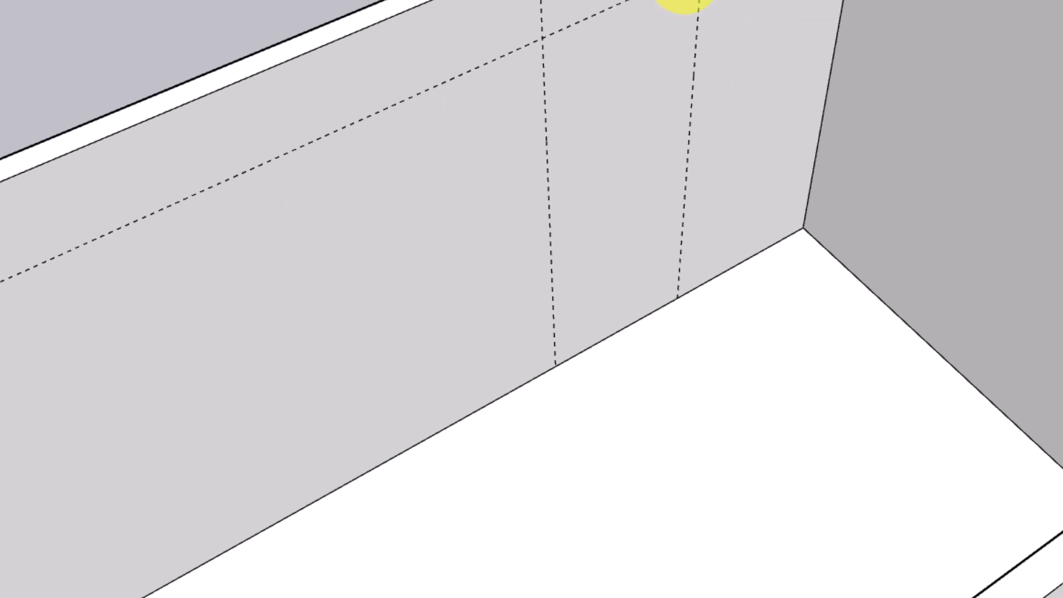
{"action": "left_click", "coordinate": [555, 364]}
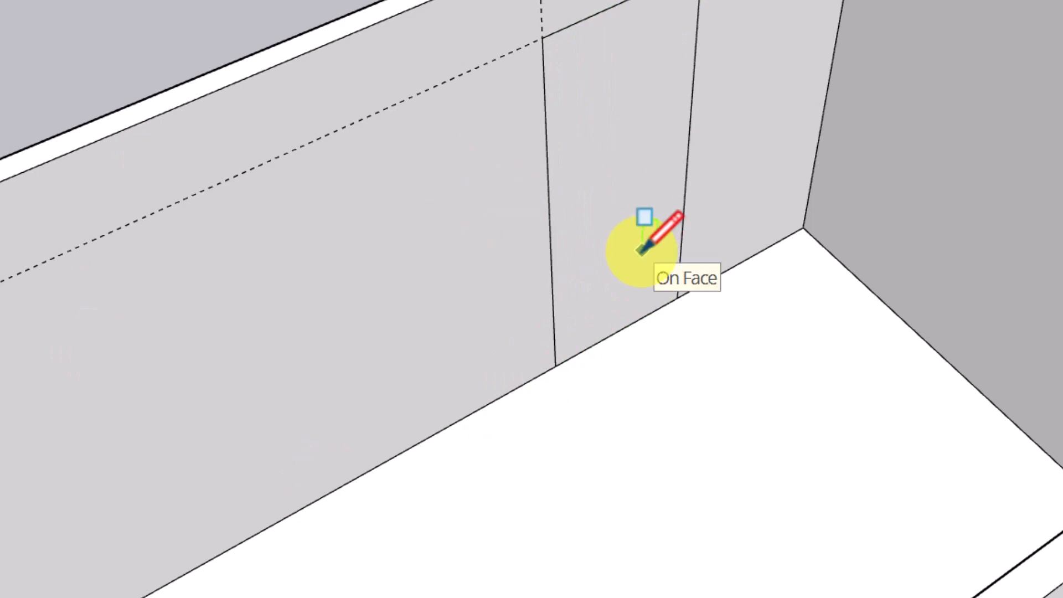
- With the Tape Measure, add horizontal guides for window sill and head and a vertical guide left of the door
{"action": "scroll", "coordinate": [839, 189], "scroll_direction": "down", "scroll_amount": 5}
{"action": "middle_click_drag", "start_coordinate": [839, 190], "coordinate": [612, 171]}
{"action": "scroll", "coordinate": [738, 215], "scroll_direction": "up", "scroll_amount": 5}
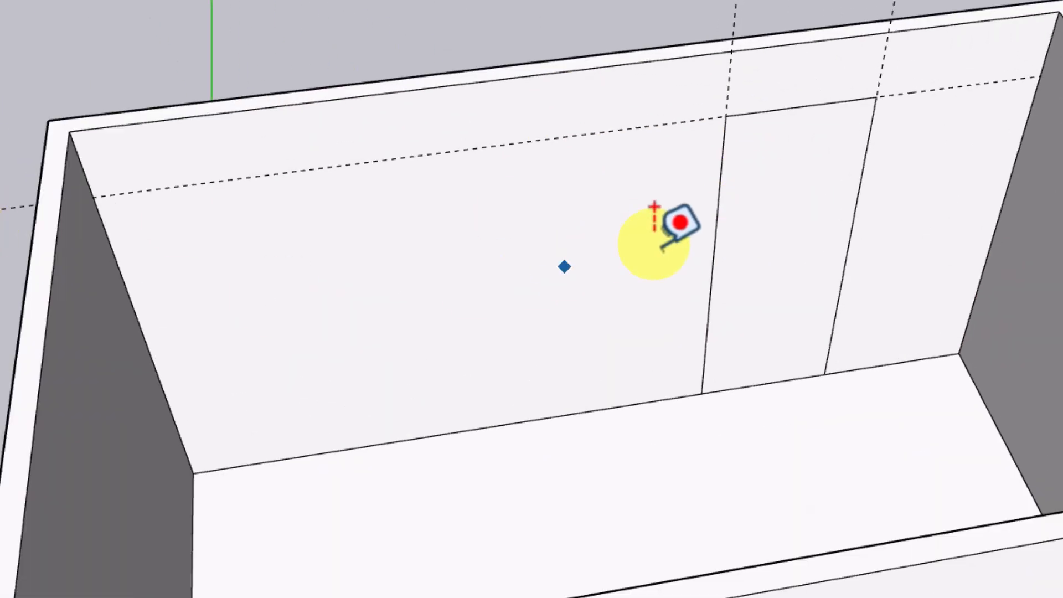
{"action": "scroll", "coordinate": [654, 240], "scroll_direction": "up", "scroll_amount": 2}
{"action": "left_click", "coordinate": [727, 177]}
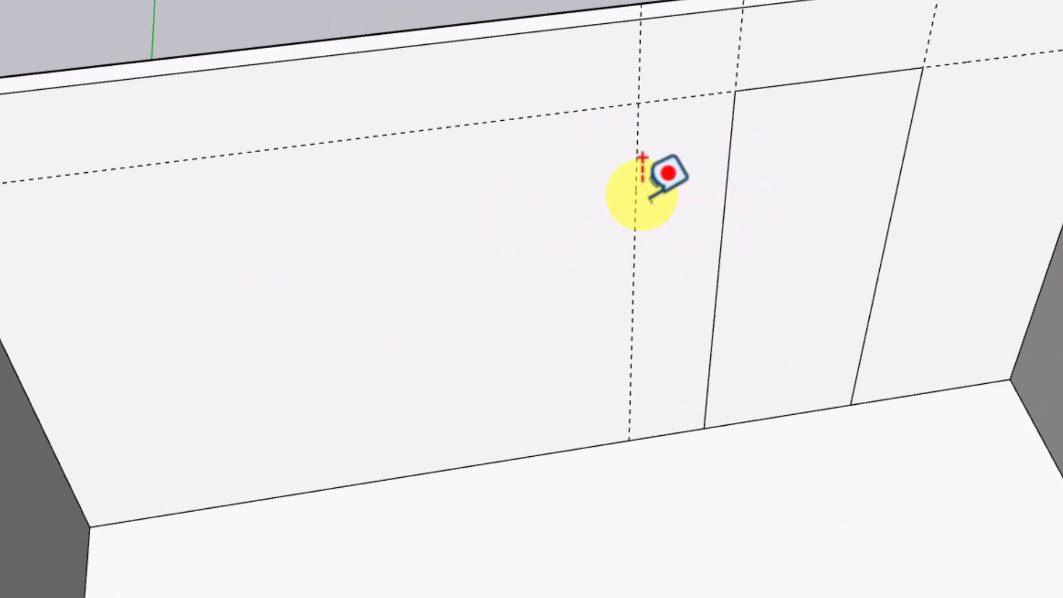
{"action": "left_click", "coordinate": [646, 438]}
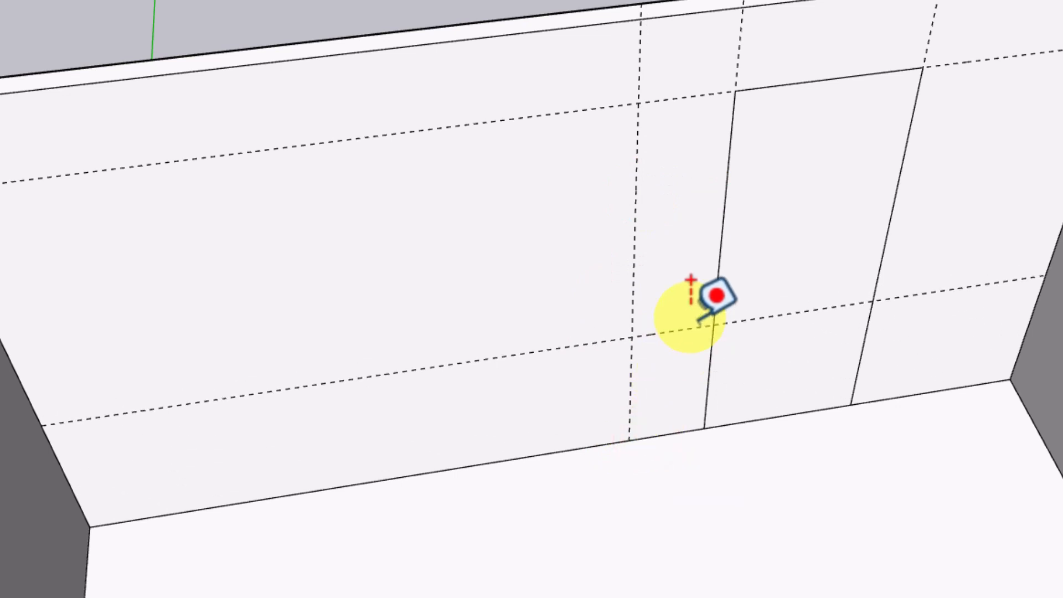
{"action": "left_click", "coordinate": [636, 172]}
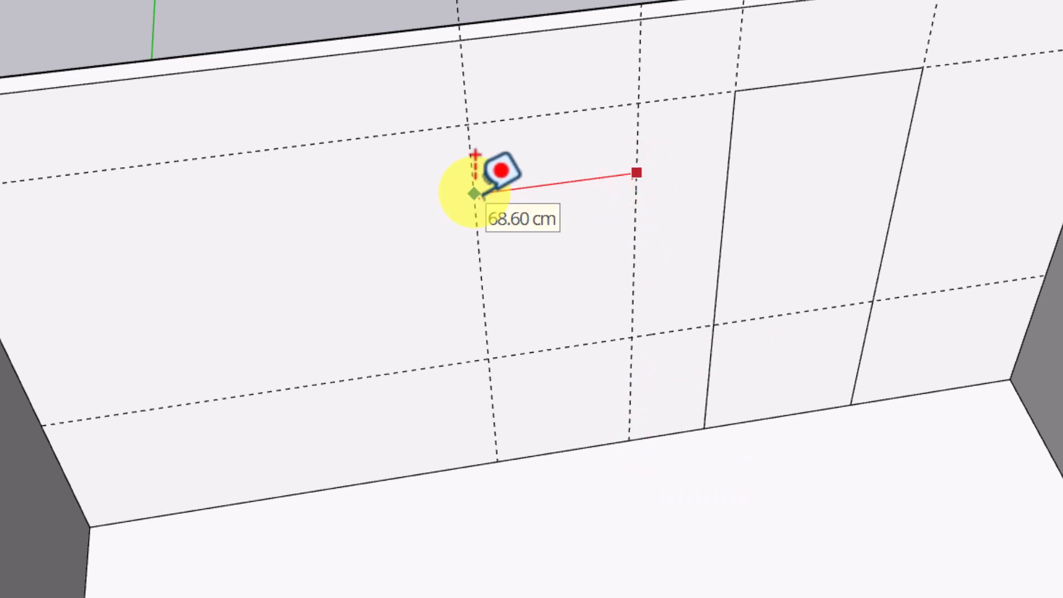
- Draw a window rectangle between the guides to the left of the door
{"action": "left_click", "coordinate": [12, 142]}
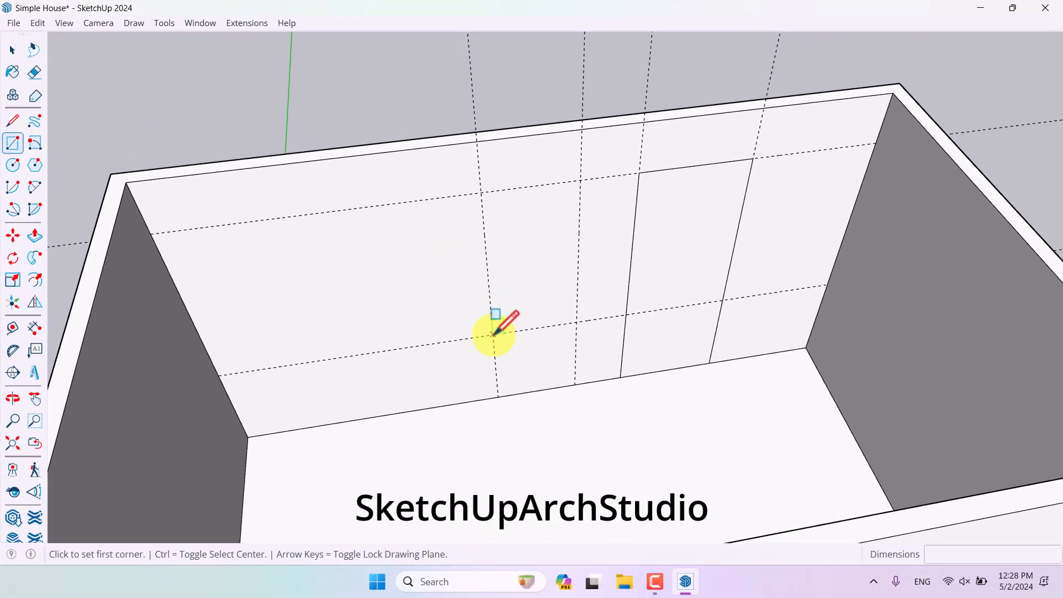
{"action": "left_click", "coordinate": [494, 334]}
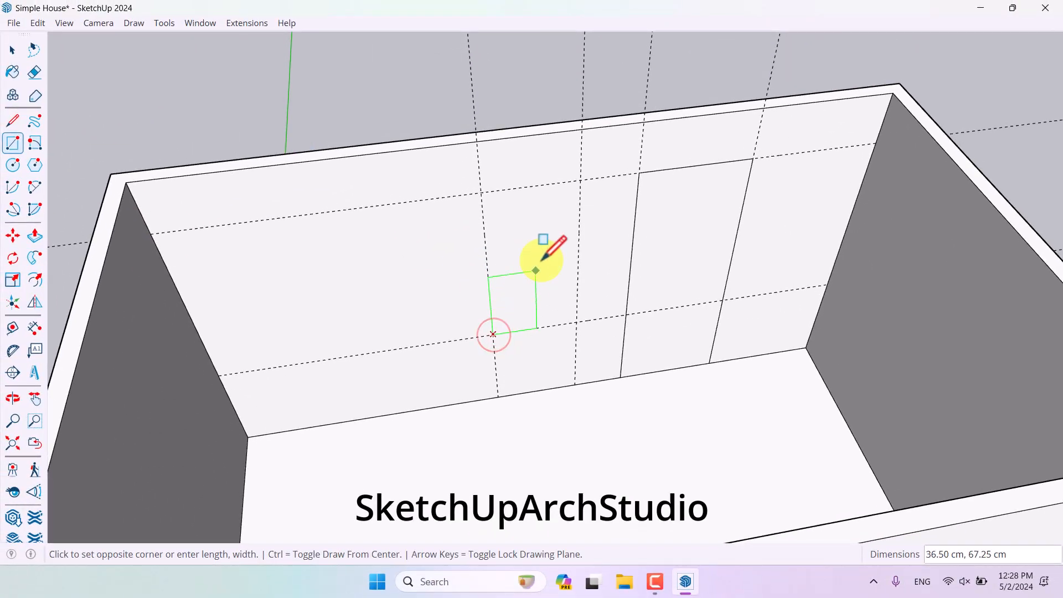
{"action": "left_click", "coordinate": [586, 172]}
- Copy the window rectangle 80 cm along the wall and repeat it as 2x copies
{"action": "mouse_move", "coordinate": [587, 172]}
{"action": "middle_mouse_down"}
{"action": "mouse_move", "coordinate": [584, 221]}
{"action": "mouse_move", "coordinate": [563, 254]}
{"action": "middle_mouse_up"}
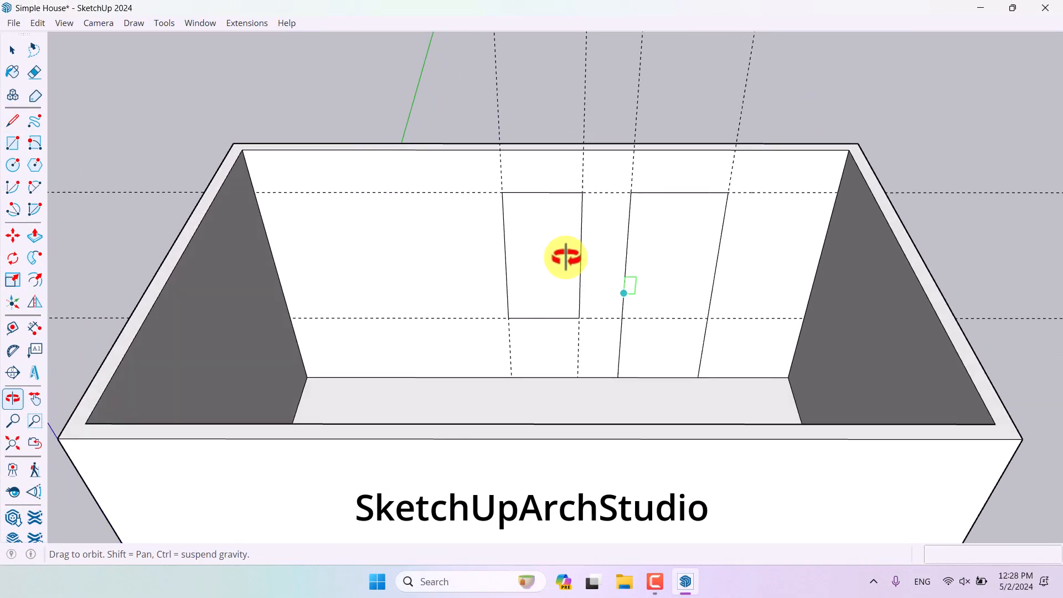
{"action": "scroll", "coordinate": [527, 254], "scroll_direction": "up", "scroll_amount": 4}
{"action": "key", "text": "space"}
{"action": "left_click", "coordinate": [527, 265]}
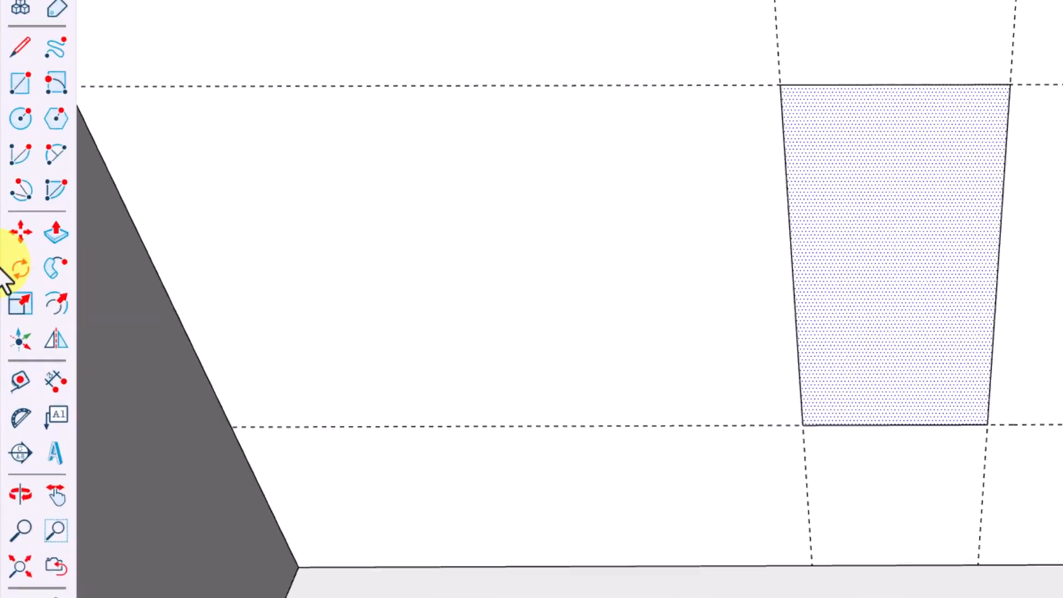
{"action": "left_click", "coordinate": [13, 235]}
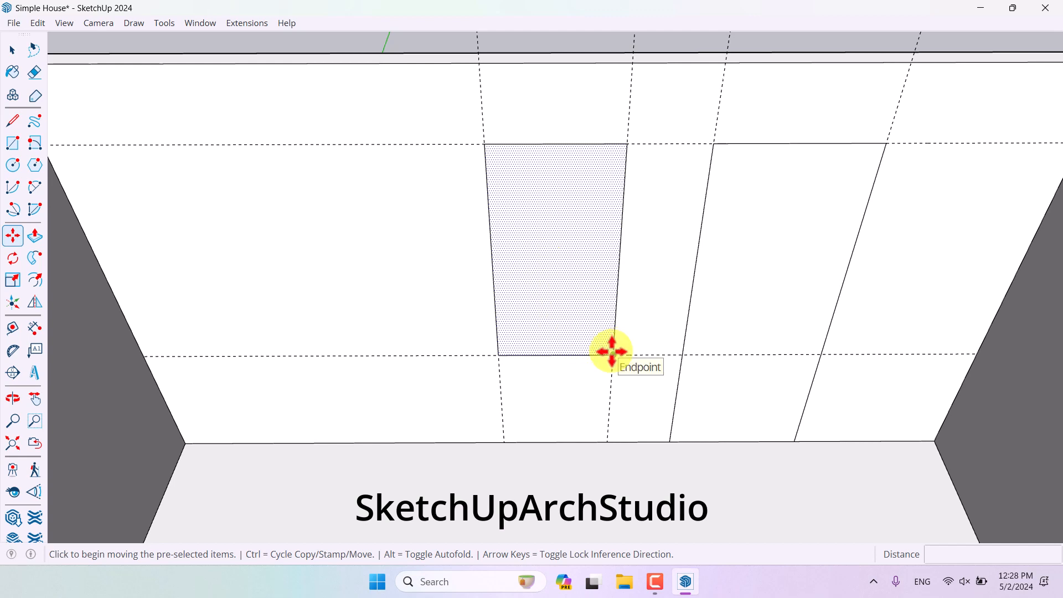
{"action": "key", "text": "ctrl"}
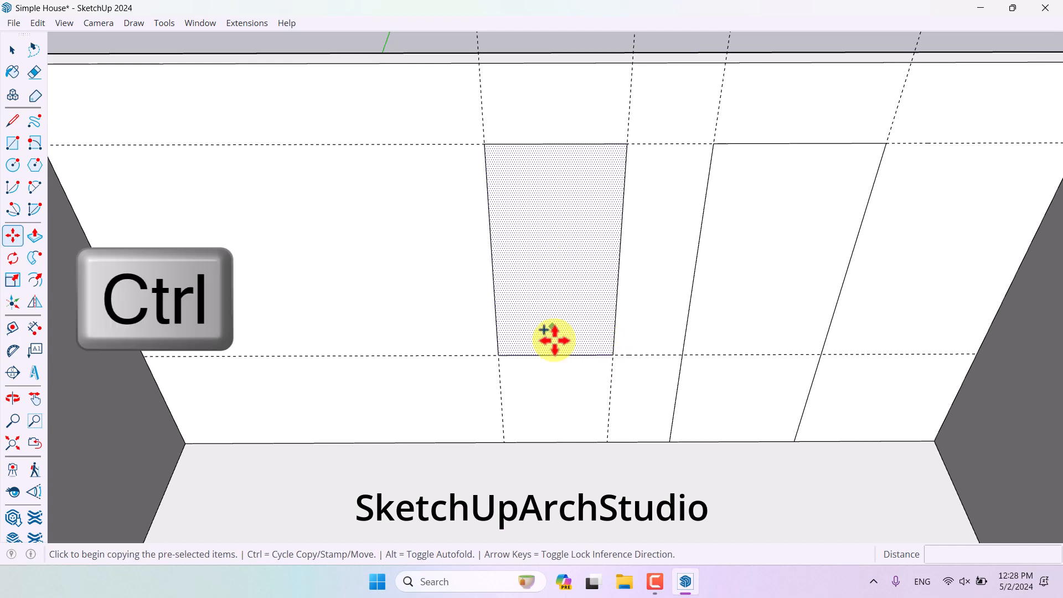
{"action": "left_click", "coordinate": [613, 355]}
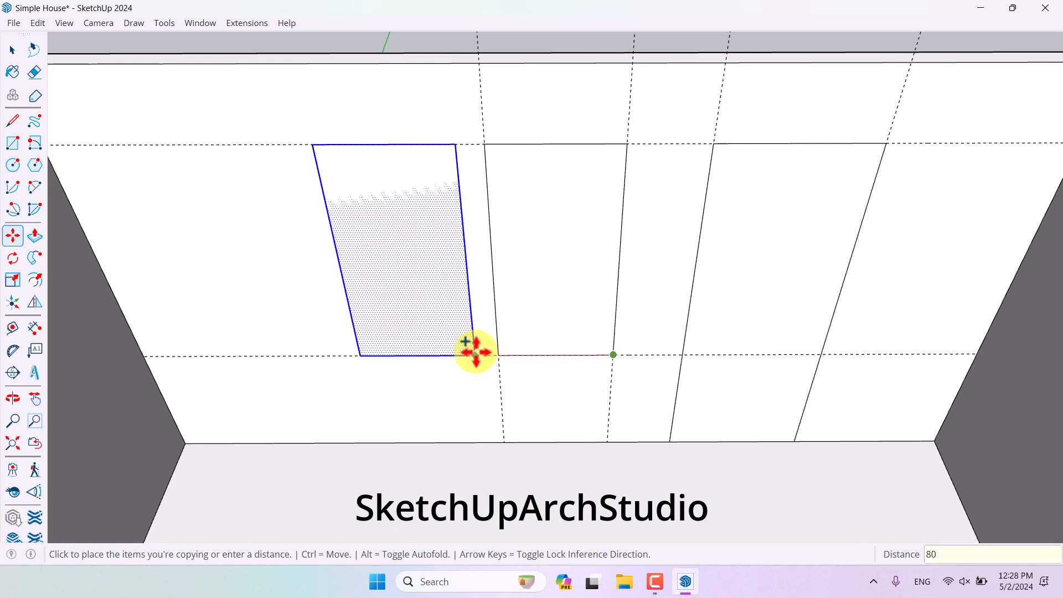
{"action": "key", "text": "Return"}
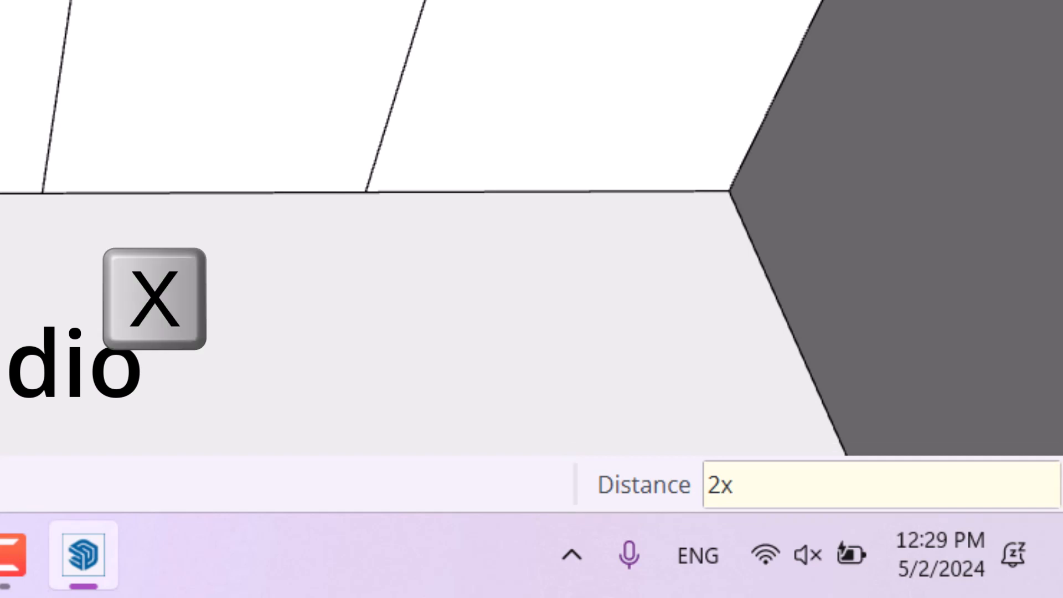
{"action": "key", "text": "space"}
- Select and delete the guide lines around the house
{"action": "mouse_move", "coordinate": [355, 160]}
{"action": "middle_mouse_down"}
{"action": "mouse_move", "coordinate": [410, 135]}
{"action": "mouse_move", "coordinate": [741, 262]}
{"action": "middle_mouse_up"}
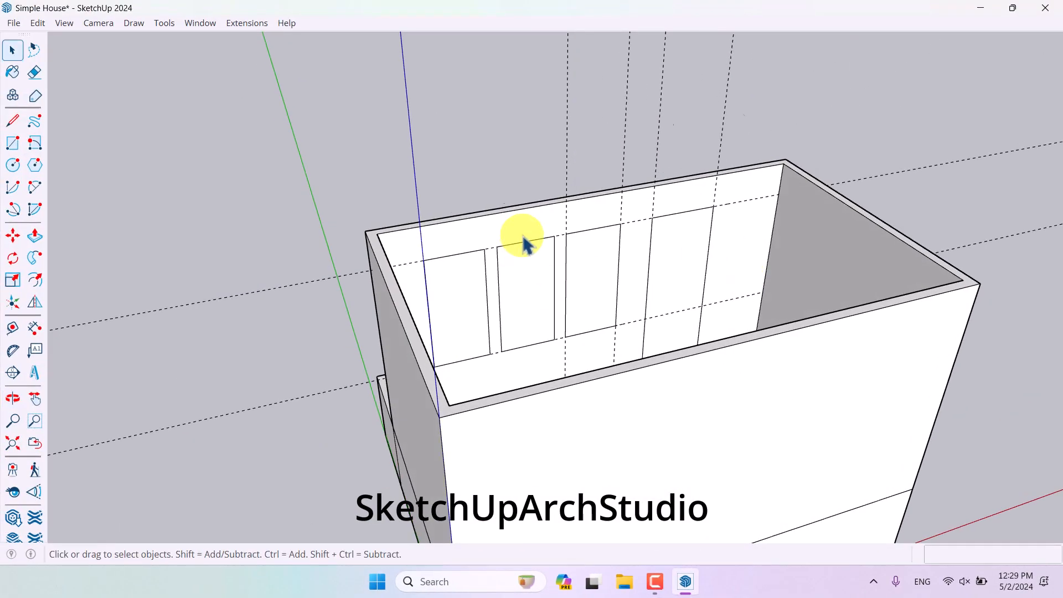
{"action": "scroll", "coordinate": [545, 277], "scroll_direction": "up", "scroll_amount": 4}
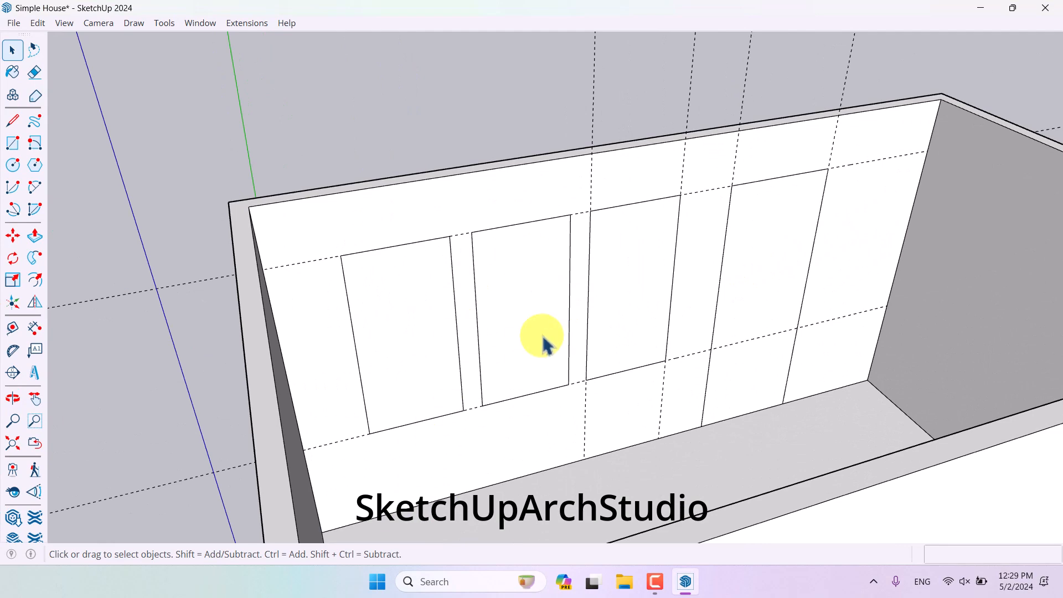
{"action": "scroll", "coordinate": [545, 346], "scroll_direction": "down", "scroll_amount": 4}
{"action": "middle_click_drag", "start_coordinate": [547, 354], "coordinate": [481, 297]}
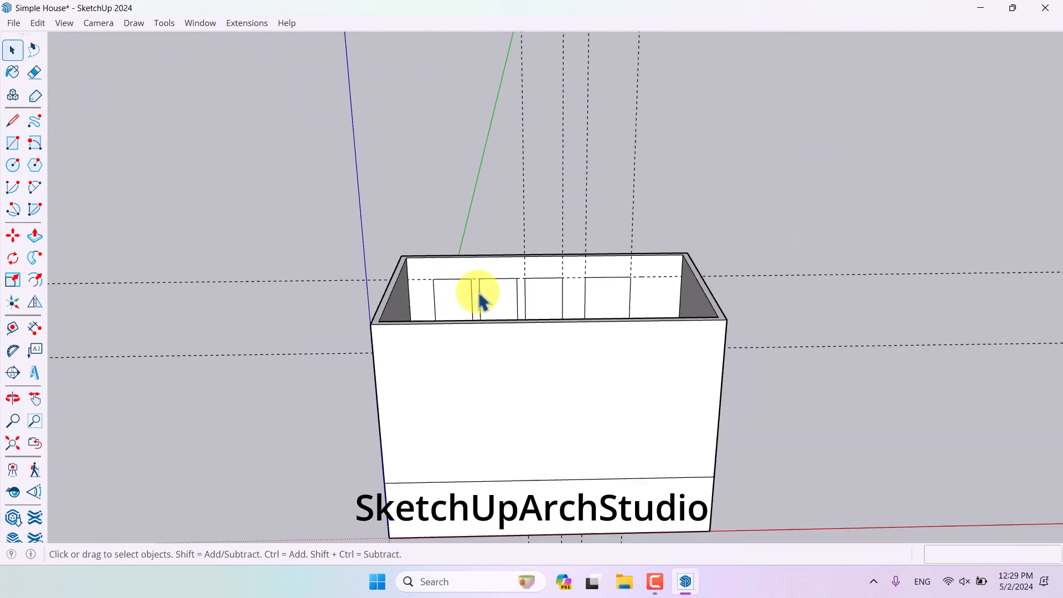
{"action": "left_click_drag", "start_coordinate": [731, 101], "coordinate": [455, 182]}
{"action": "key", "text": "Delete"}
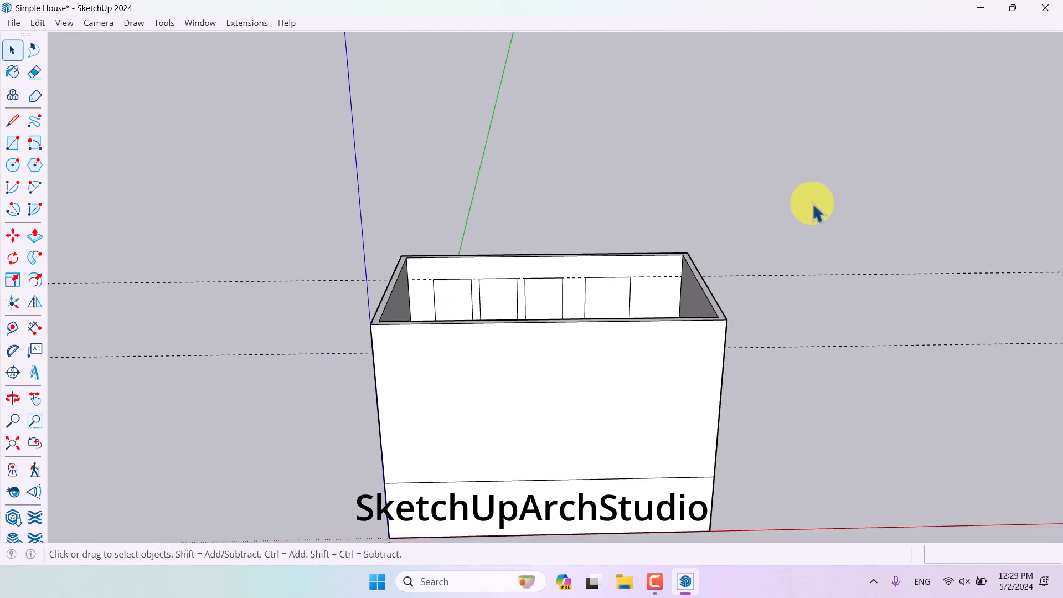
{"action": "left_click_drag", "start_coordinate": [834, 220], "coordinate": [795, 406]}
{"action": "key", "text": "Delete"}
{"action": "middle_click_drag", "start_coordinate": [797, 414], "coordinate": [598, 332]}
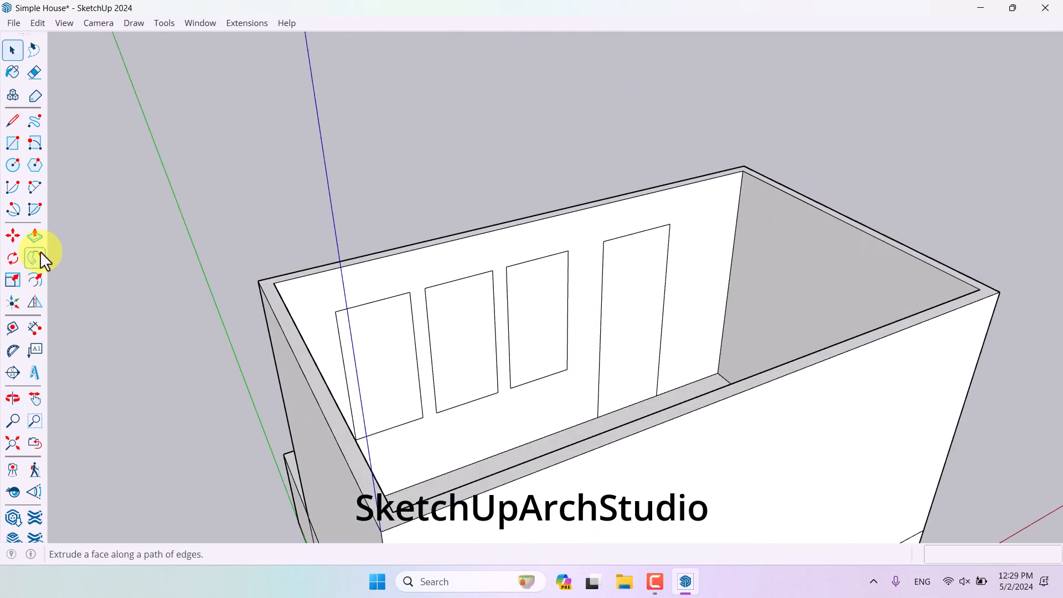
- Push the door and the three window faces through the wall with Push/Pull
{"action": "left_click", "coordinate": [34, 236]}
{"action": "middle_click_drag", "start_coordinate": [498, 310], "coordinate": [645, 289]}
{"action": "left_click", "coordinate": [646, 290]}
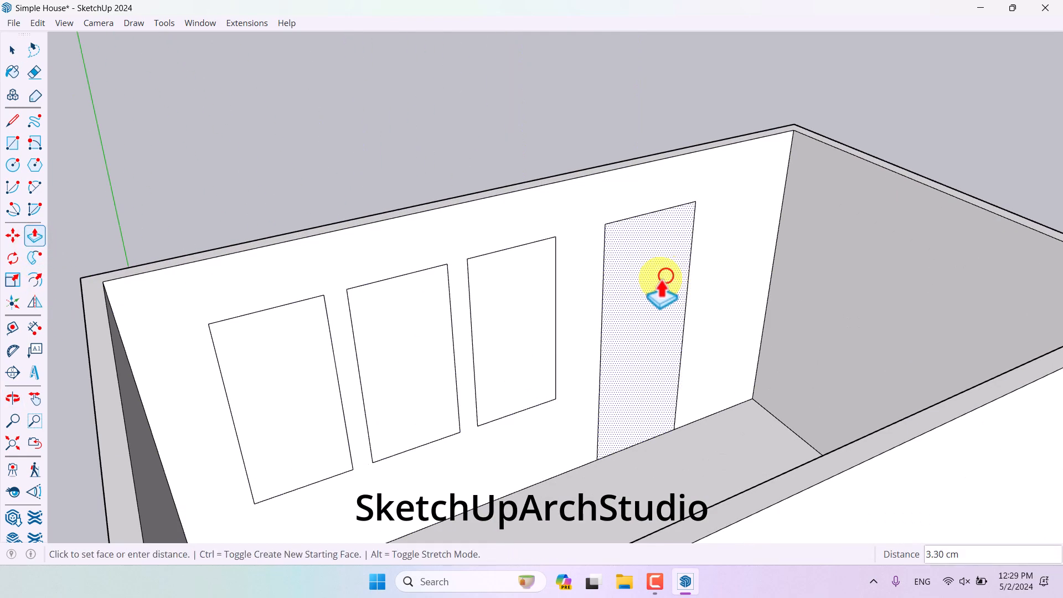
{"action": "left_click", "coordinate": [632, 285]}
{"action": "double_click", "coordinate": [505, 320]}
{"action": "double_click", "coordinate": [403, 341]}
{"action": "double_click", "coordinate": [272, 378]}
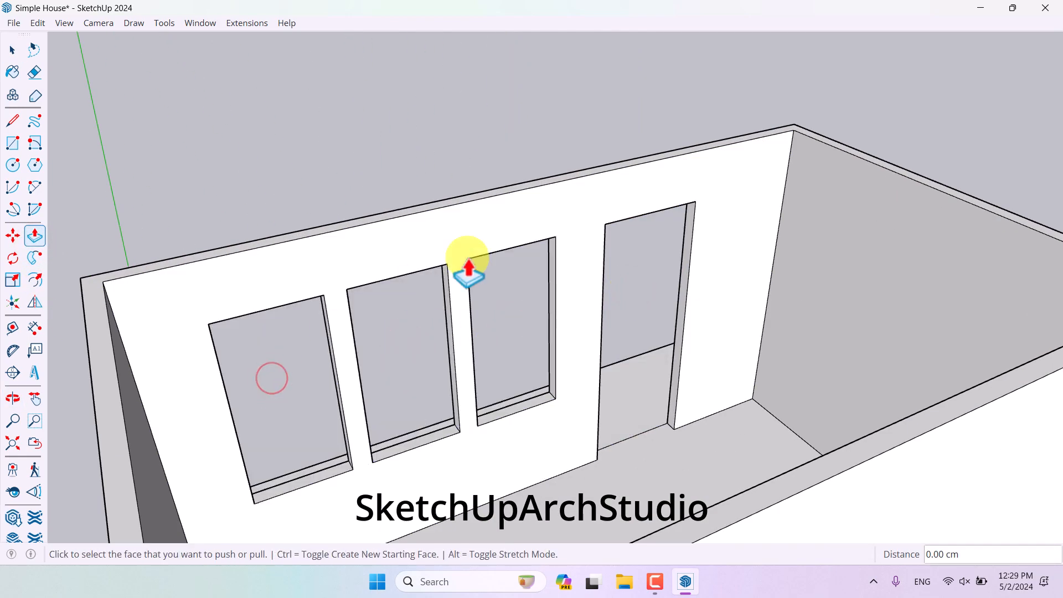
- Select the whole house and make it a group
{"action": "scroll", "coordinate": [467, 259], "scroll_direction": "down", "scroll_amount": 5}
{"action": "middle_click_drag", "start_coordinate": [468, 259], "coordinate": [1058, 278]}
{"action": "key", "text": "space"}
{"action": "middle_click_drag", "start_coordinate": [600, 363], "coordinate": [937, 323]}
{"action": "scroll", "coordinate": [687, 357], "scroll_direction": "up", "scroll_amount": 3}
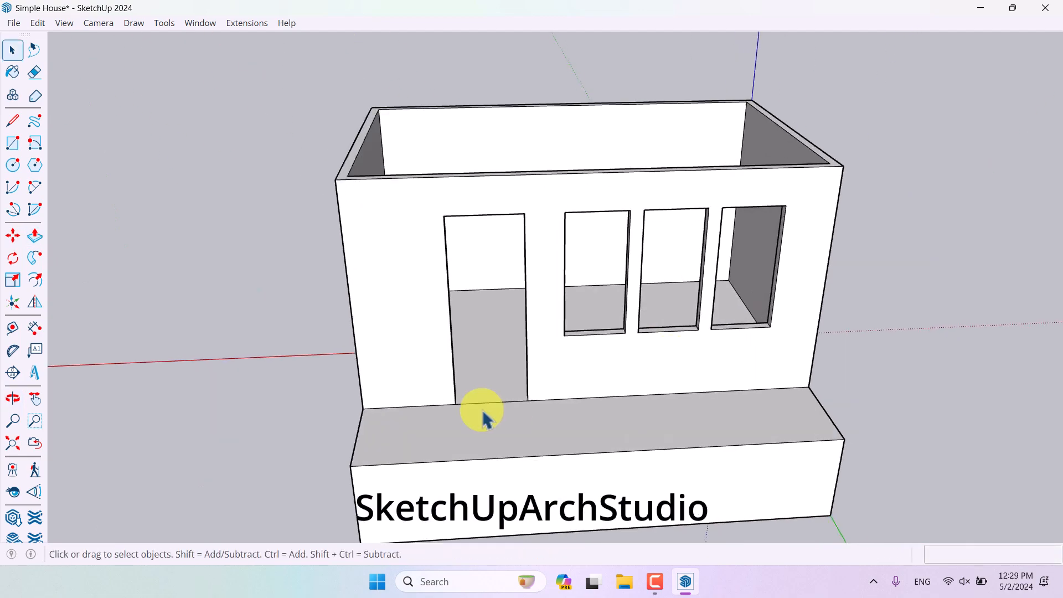
{"action": "middle_click_drag", "start_coordinate": [483, 419], "coordinate": [615, 361]}
{"action": "triple_click", "coordinate": [613, 362]}
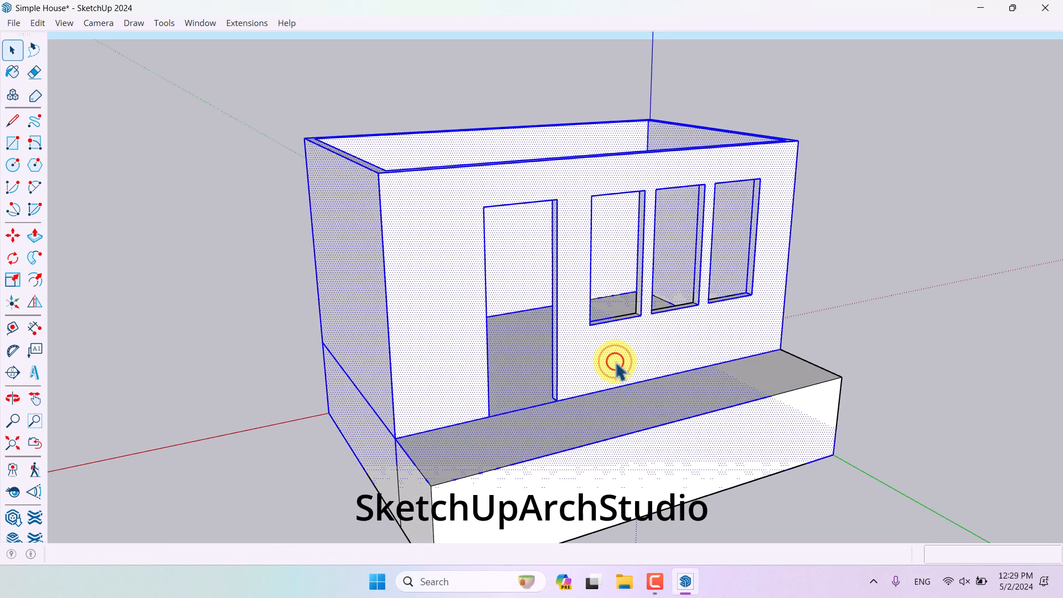
{"action": "right_click", "coordinate": [614, 361]}
{"action": "left_click", "coordinate": [667, 245]}
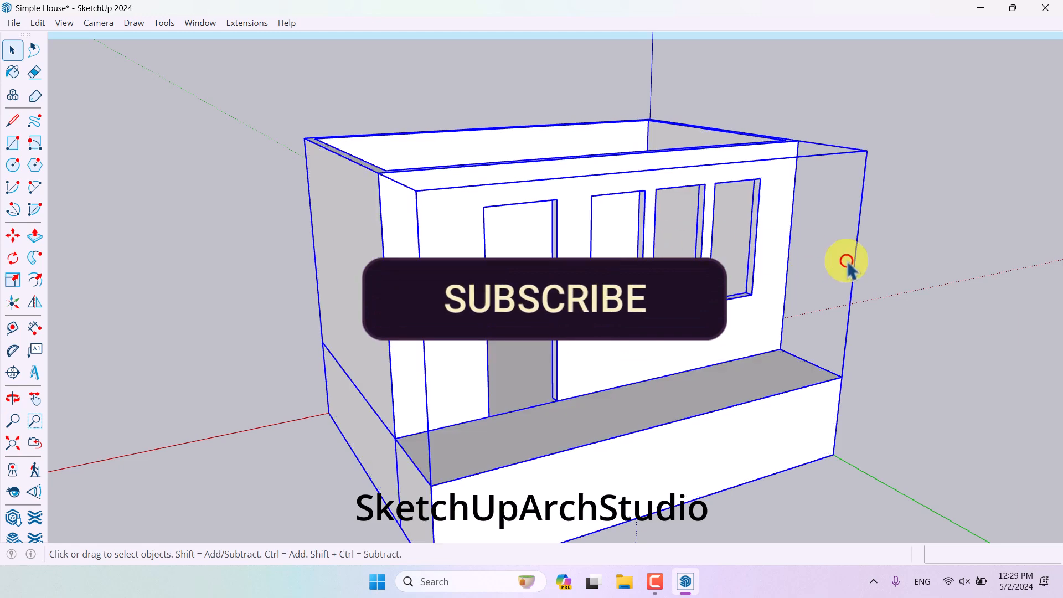
- Draw a rectangle across the tops of the walls from corner to corner
{"action": "left_click", "coordinate": [847, 260]}
{"action": "middle_click_drag", "start_coordinate": [847, 260], "coordinate": [334, 396]}
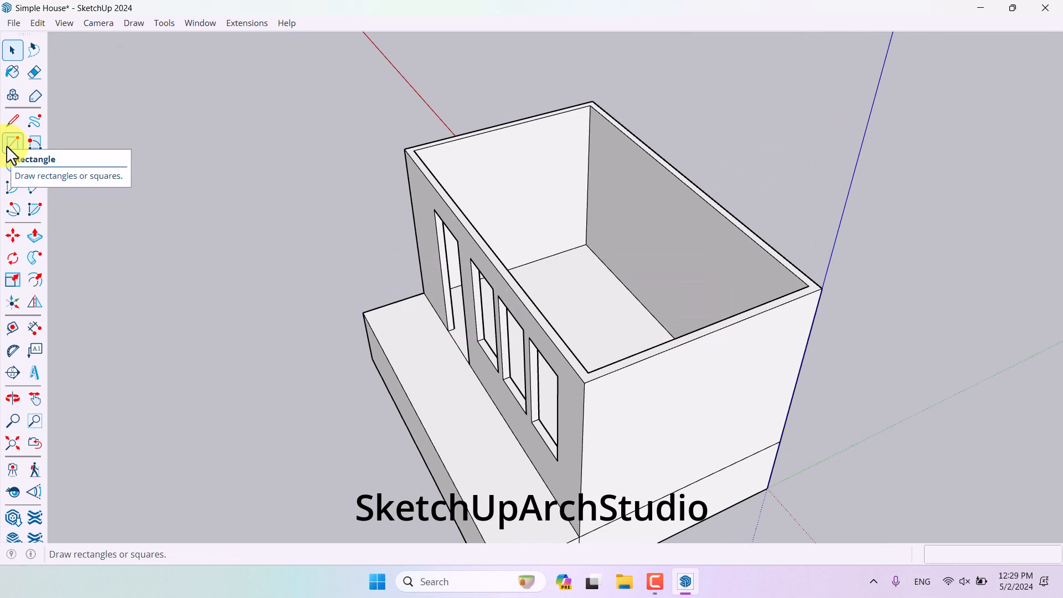
{"action": "left_click", "coordinate": [12, 143]}
{"action": "left_click", "coordinate": [405, 147]}
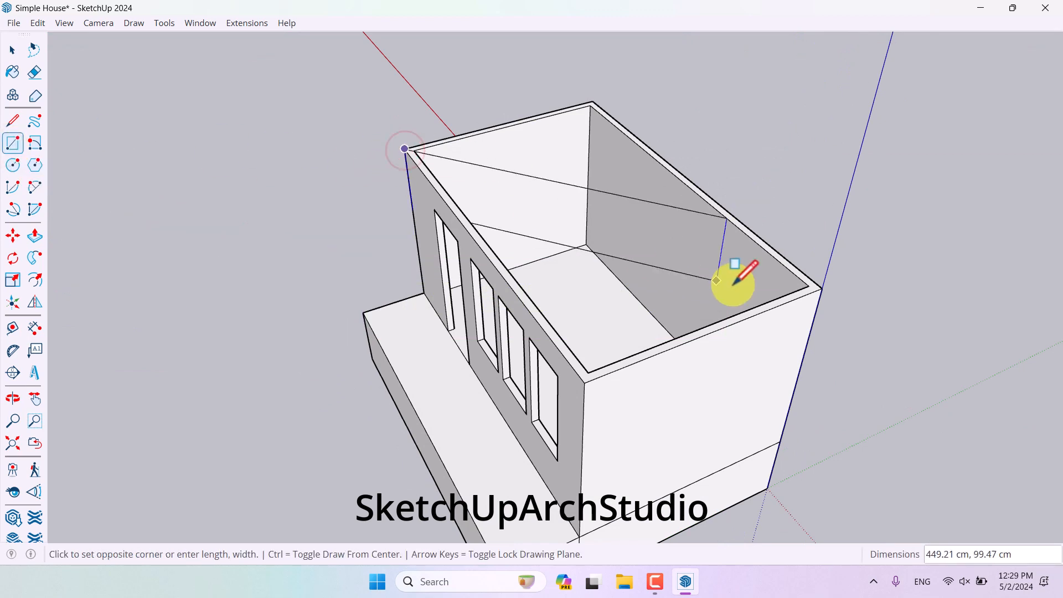
{"action": "left_click", "coordinate": [825, 285]}
{"action": "middle_click_drag", "start_coordinate": [426, 310], "coordinate": [446, 308]}
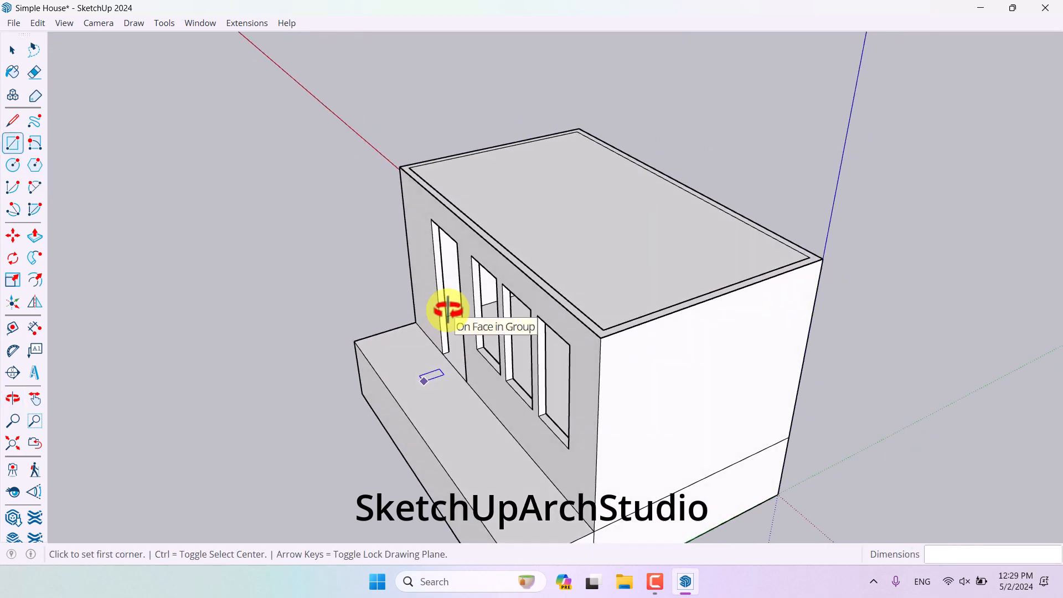
- Pull the roof rectangle up 10 cm
{"action": "left_click", "coordinate": [35, 235]}
{"action": "left_click", "coordinate": [615, 260]}
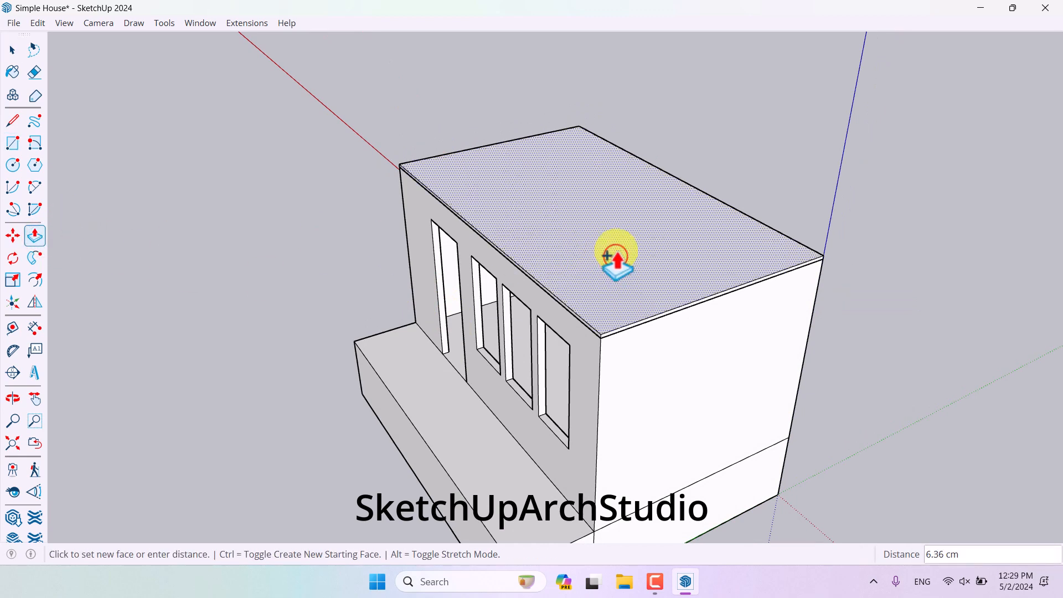
{"action": "type", "text": "10"}
{"action": "key", "text": "Return"}
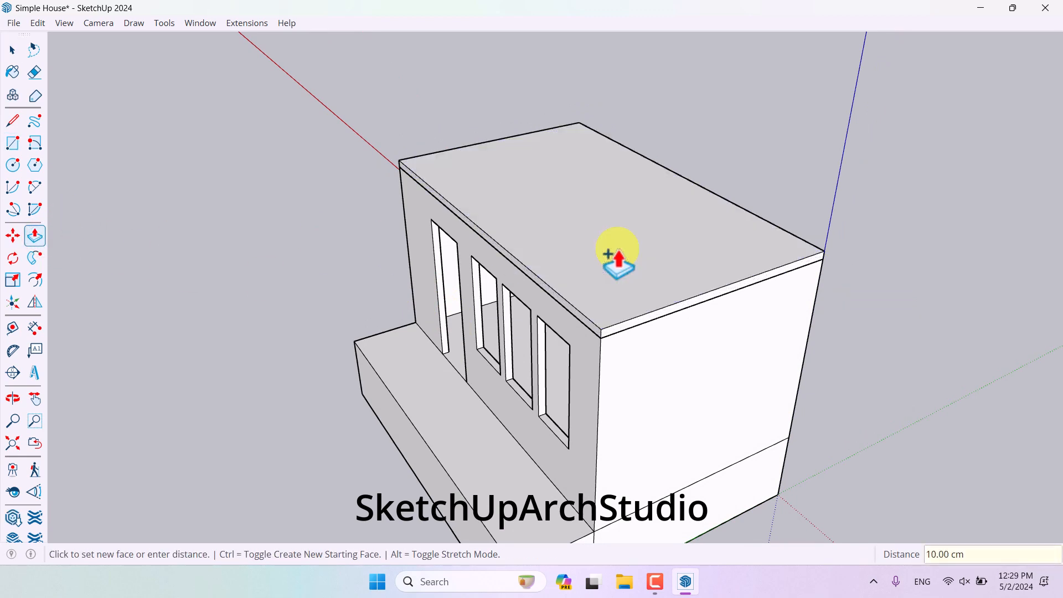
{"action": "key", "text": "space"}
{"action": "scroll", "coordinate": [575, 348], "scroll_direction": "up", "scroll_amount": 3}
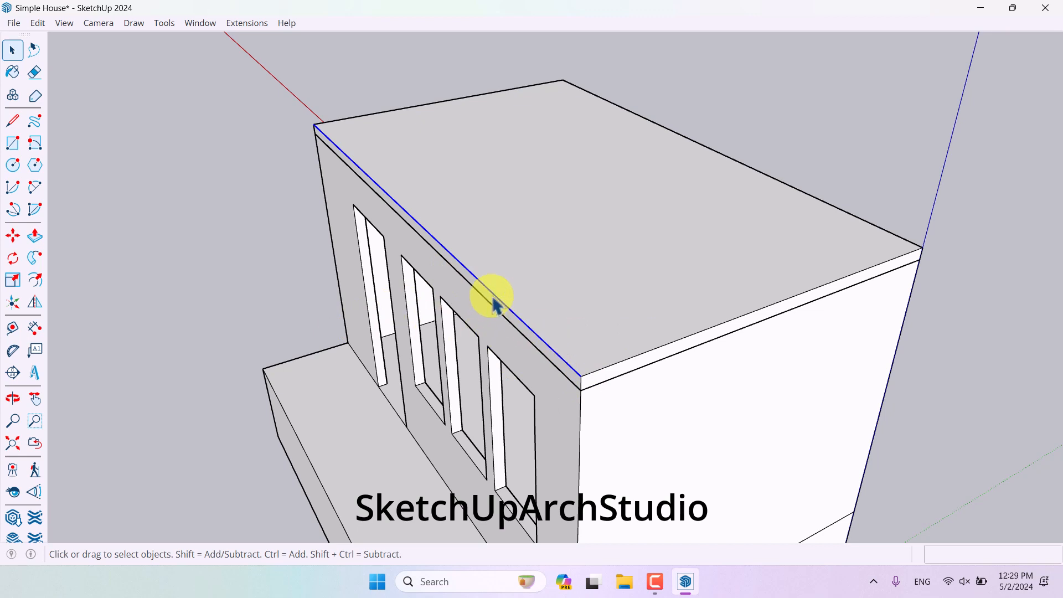
- Copy the long top edge of the roof slab to the midpoint of the short edge
{"action": "left_click", "coordinate": [17, 235]}
{"action": "key", "text": "ctrl"}
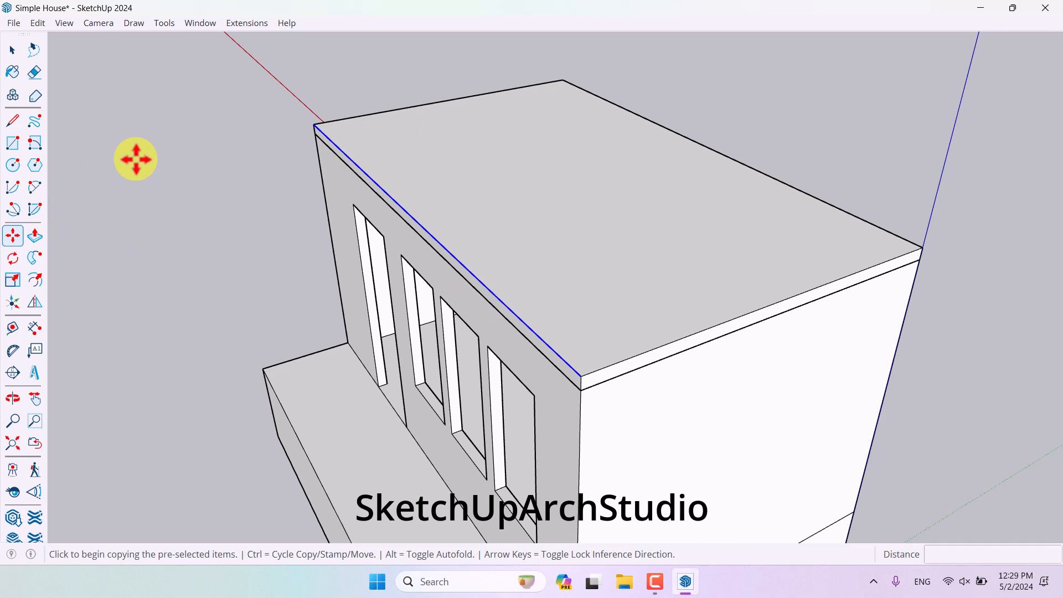
{"action": "left_click", "coordinate": [582, 376]}
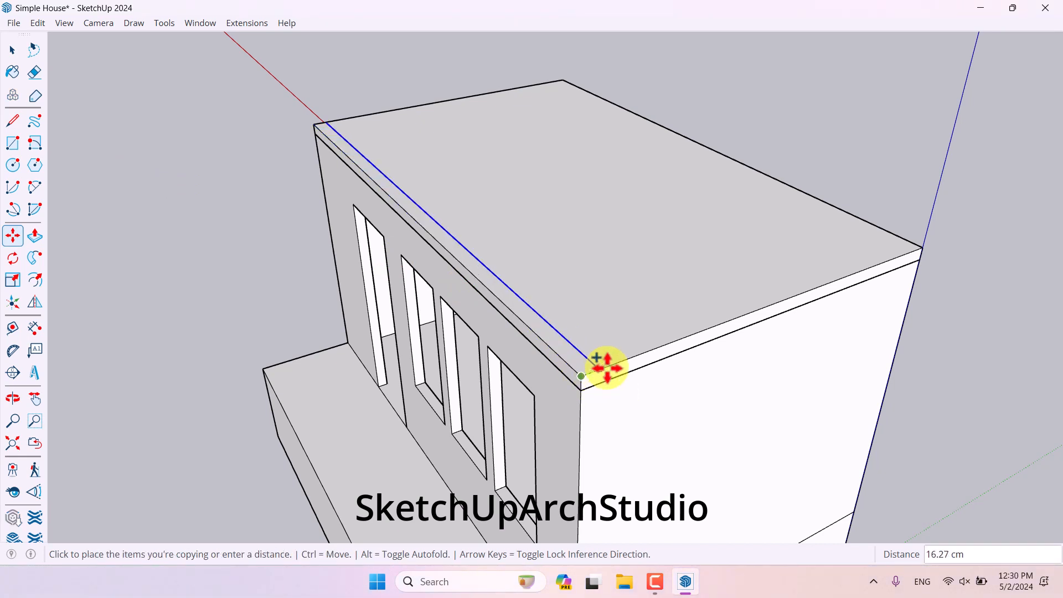
{"action": "left_click", "coordinate": [773, 303]}
- Move the copied middle edge up 140 cm along the blue axis to form a gable roof
{"action": "scroll", "coordinate": [666, 306], "scroll_direction": "down", "scroll_amount": 3}
{"action": "middle_click_drag", "start_coordinate": [666, 306], "coordinate": [621, 199]}
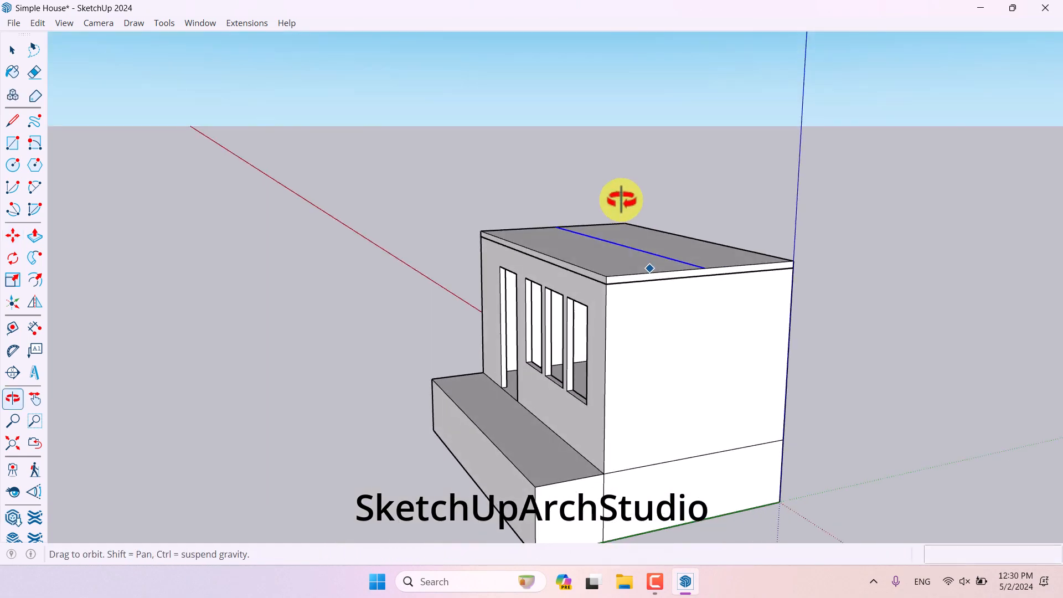
{"action": "middle_click_drag", "start_coordinate": [641, 258], "coordinate": [704, 273]}
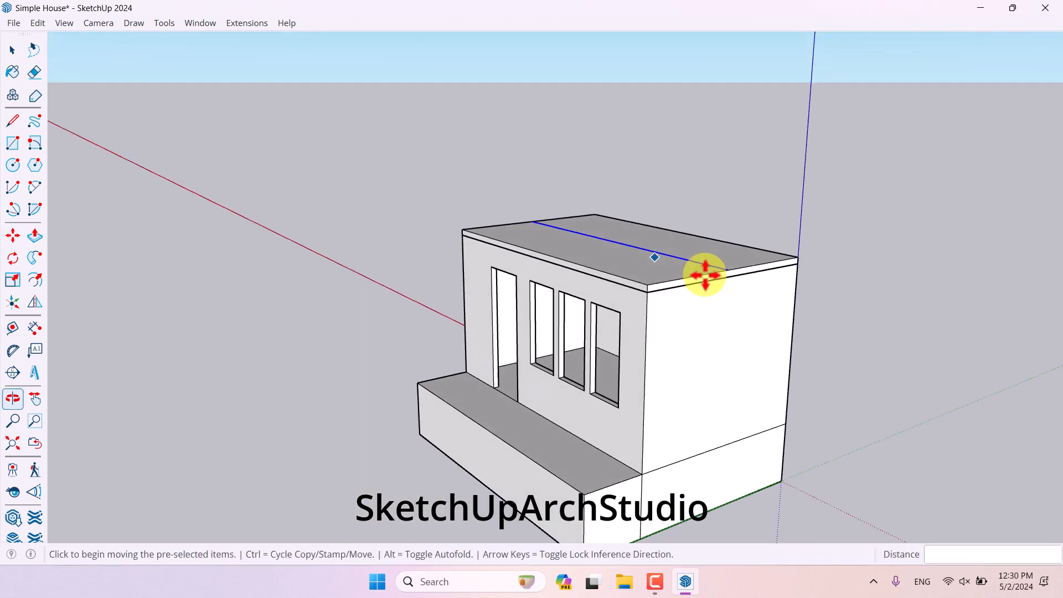
{"action": "left_click", "coordinate": [725, 269]}
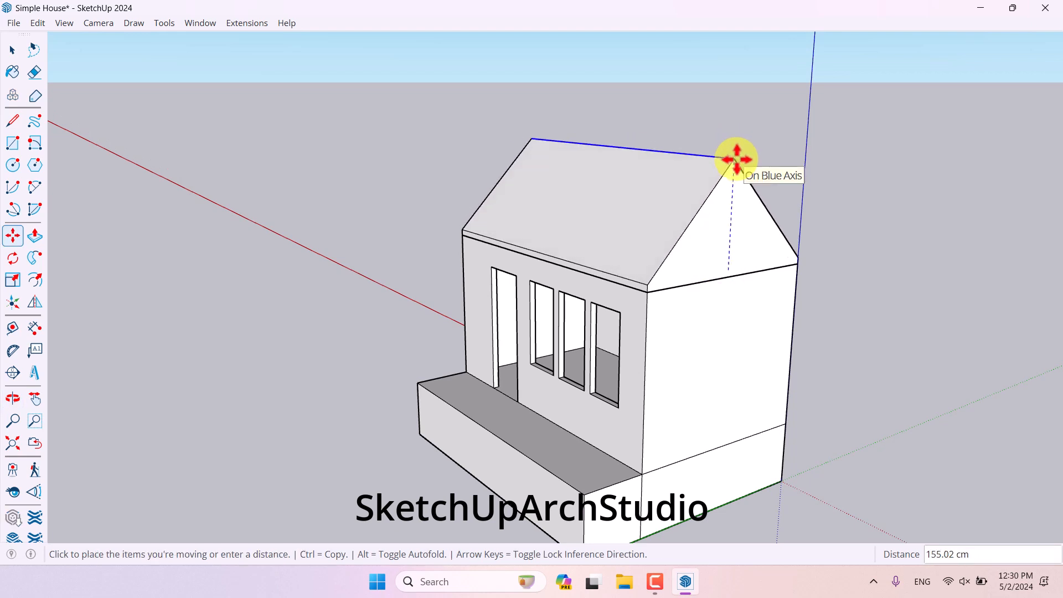
{"action": "key", "text": "Return"}
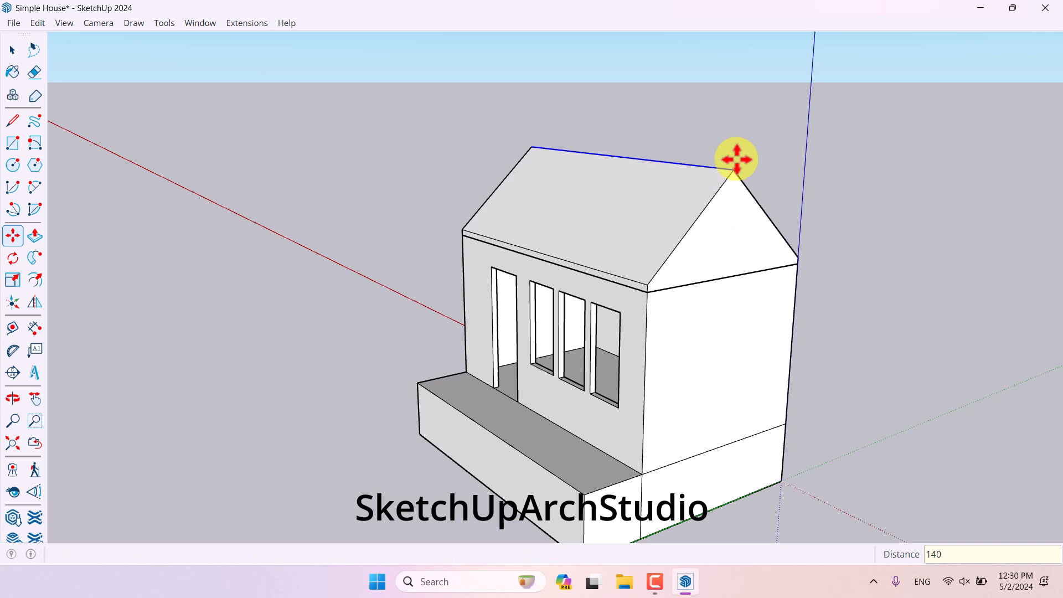
- Set the ridge edge's height to 150 cm above the roof slab
{"action": "key", "text": "Return"}
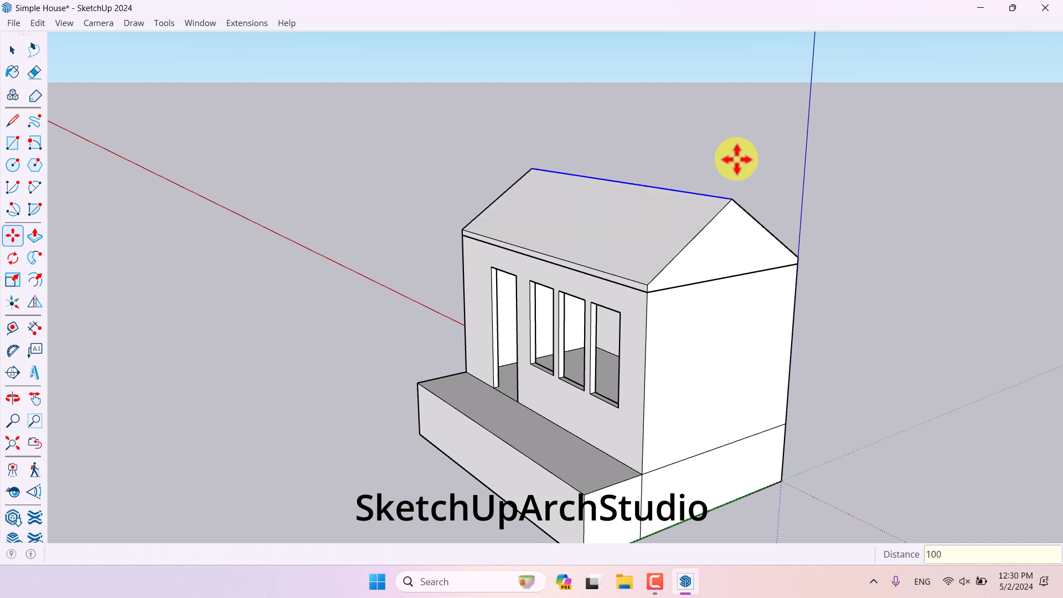
{"action": "type", "text": "150"}
{"action": "key", "text": "Return"}
{"action": "key", "text": "space"}
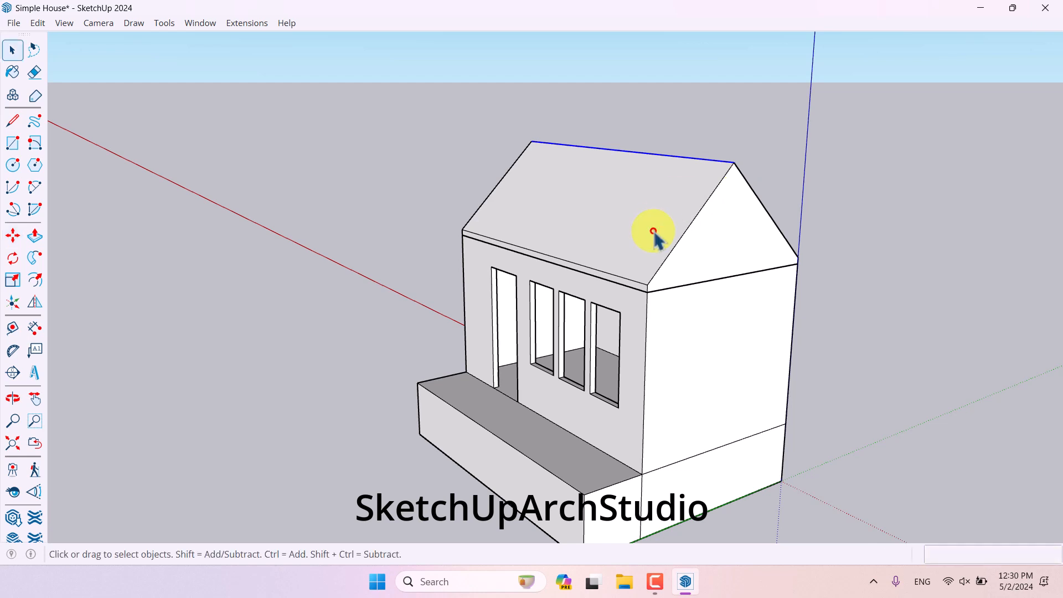
- Select the entire gable roof and make it a group
{"action": "triple_click", "coordinate": [654, 231]}
{"action": "right_click", "coordinate": [654, 232]}
{"action": "left_click", "coordinate": [700, 360]}
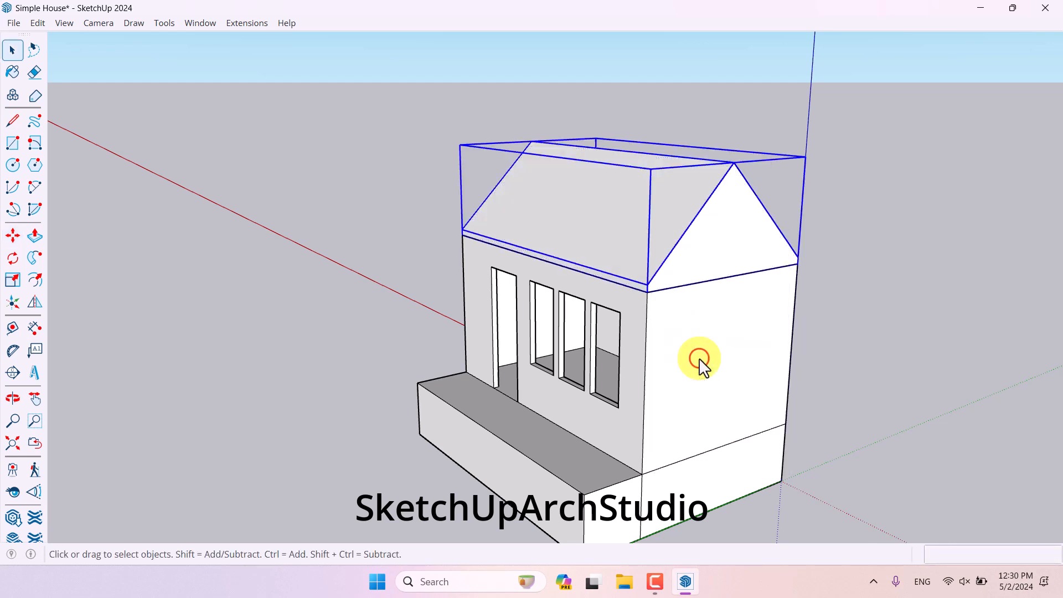
{"action": "left_click", "coordinate": [957, 350]}
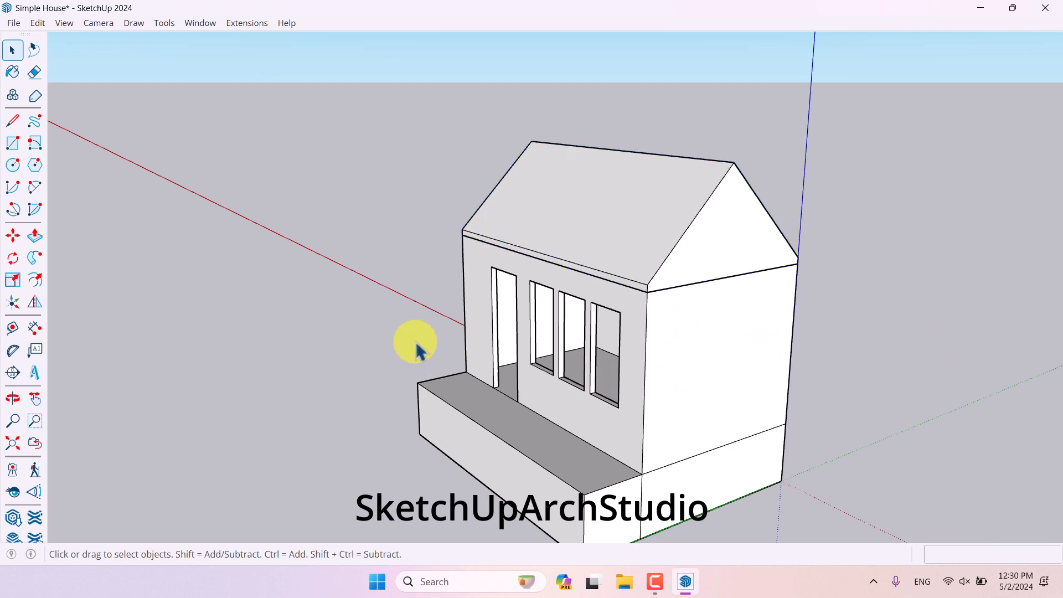
- Draw a thin rectangle about 380 cm by 1 cm along the front wall's top edge, just below the roof
{"action": "middle_click_drag", "start_coordinate": [569, 399], "coordinate": [599, 307]}
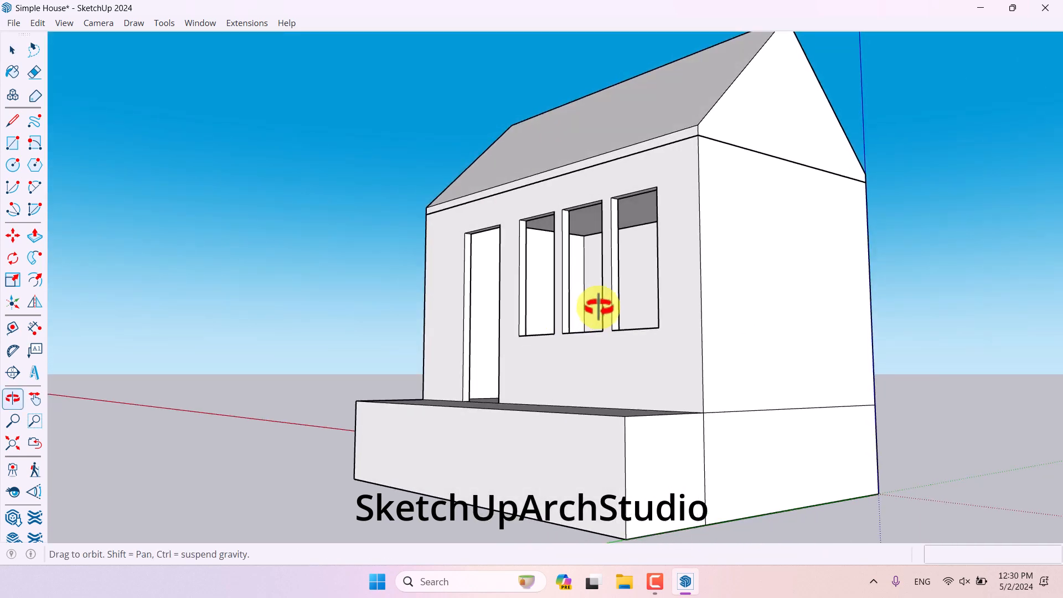
{"action": "left_click", "coordinate": [17, 148]}
{"action": "middle_click_drag", "start_coordinate": [573, 150], "coordinate": [792, 196]}
{"action": "left_click", "coordinate": [796, 198]}
{"action": "scroll", "coordinate": [332, 200], "scroll_direction": "up", "scroll_amount": 5}
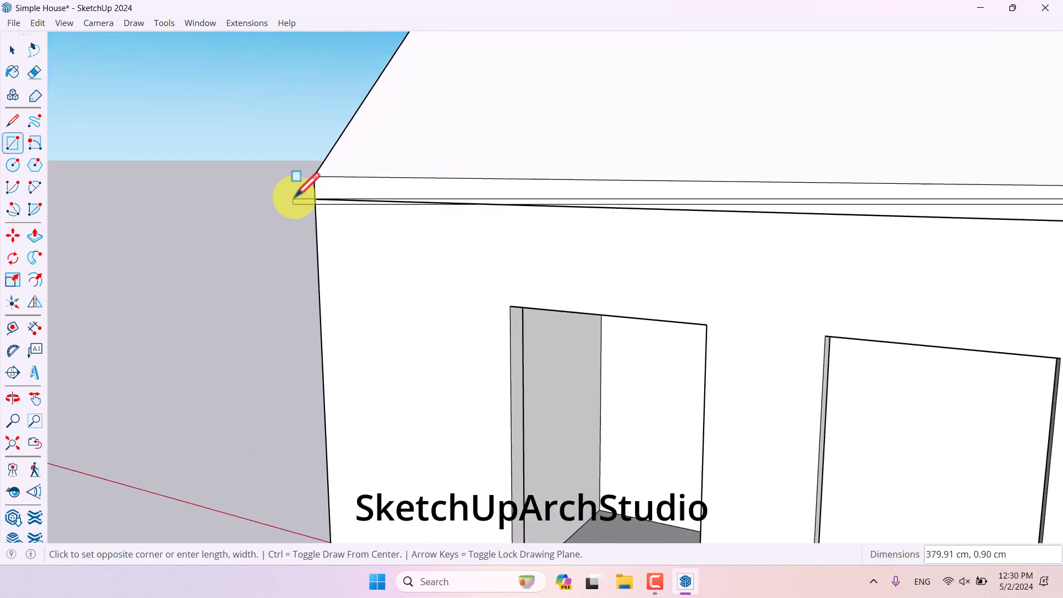
{"action": "left_click", "coordinate": [315, 196]}
{"action": "scroll", "coordinate": [254, 181], "scroll_direction": "down", "scroll_amount": 5}
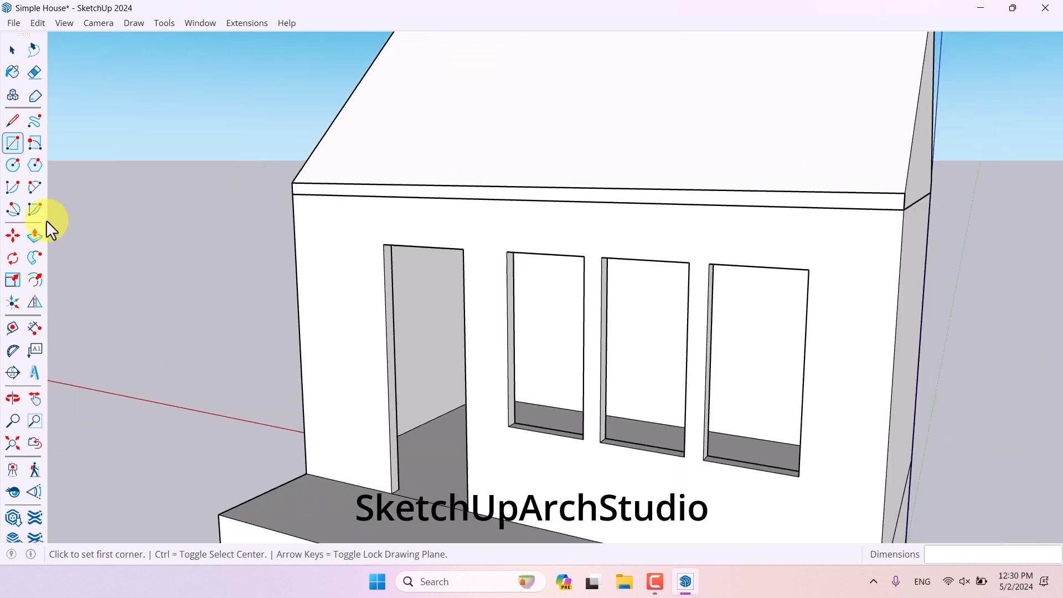
- Push/pull the thin strip out 100 cm to the base's front edge to form a canopy
{"action": "left_click", "coordinate": [34, 236]}
{"action": "middle_click_drag", "start_coordinate": [310, 238], "coordinate": [360, 210]}
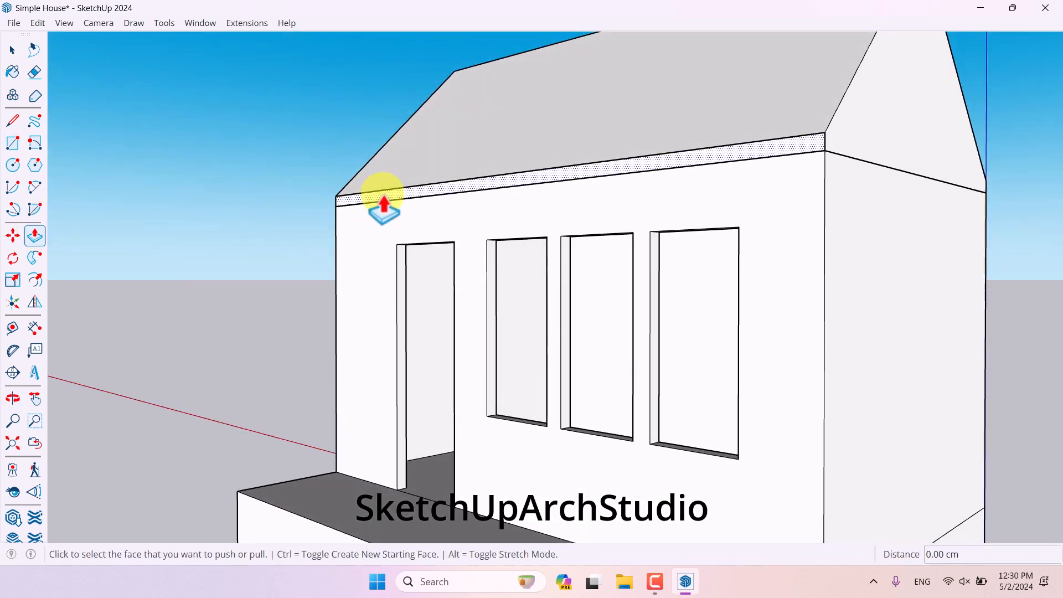
{"action": "left_click", "coordinate": [384, 208]}
{"action": "scroll", "coordinate": [346, 222], "scroll_direction": "down", "scroll_amount": 5}
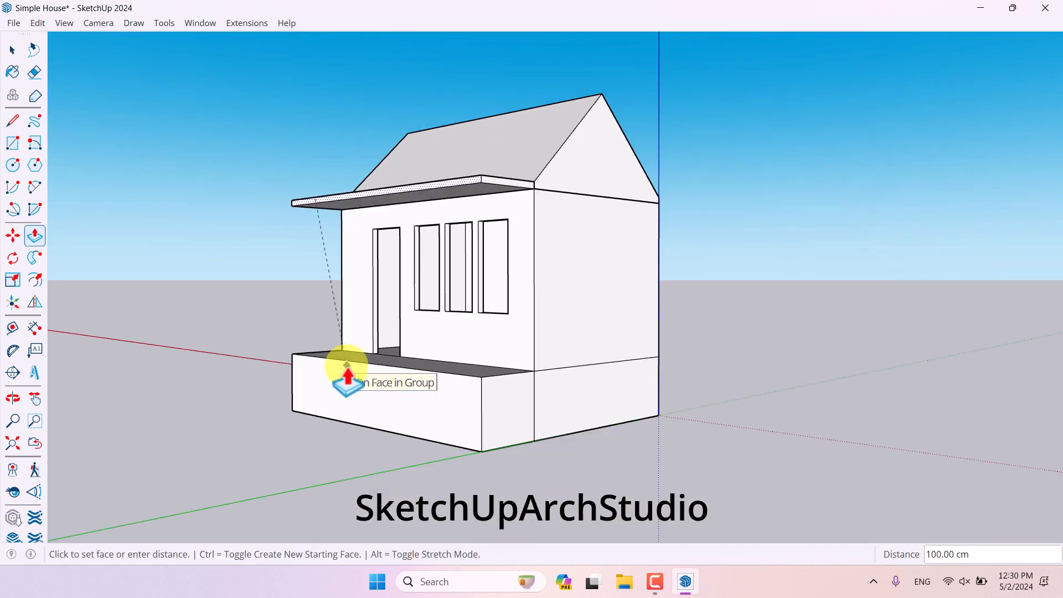
{"action": "scroll", "coordinate": [347, 365], "scroll_direction": "up", "scroll_amount": 3}
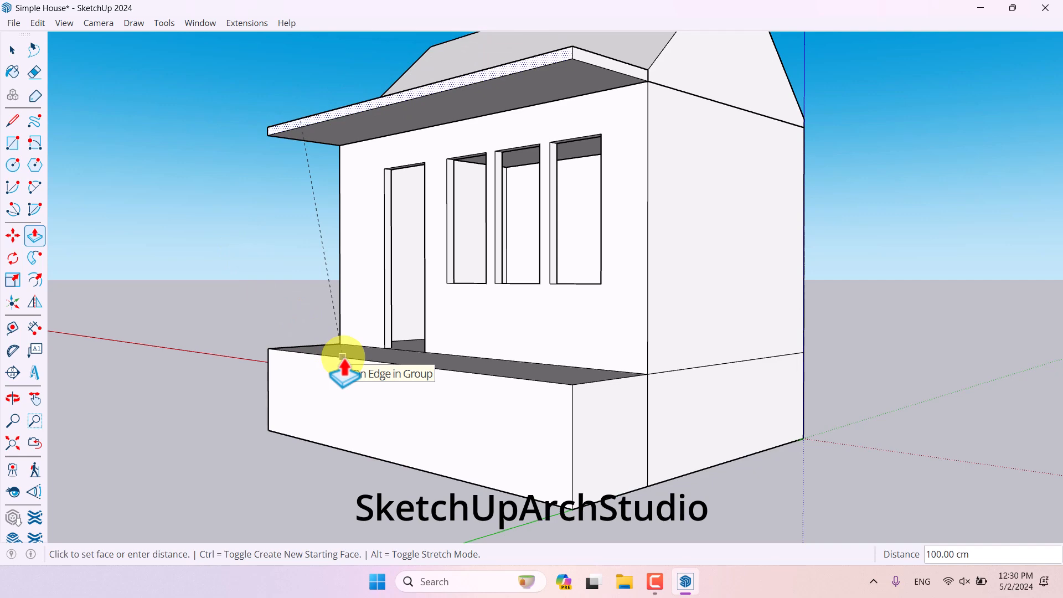
{"action": "left_click", "coordinate": [343, 357]}
{"action": "middle_click_drag", "start_coordinate": [344, 365], "coordinate": [939, 318]}
{"action": "key", "text": "space"}
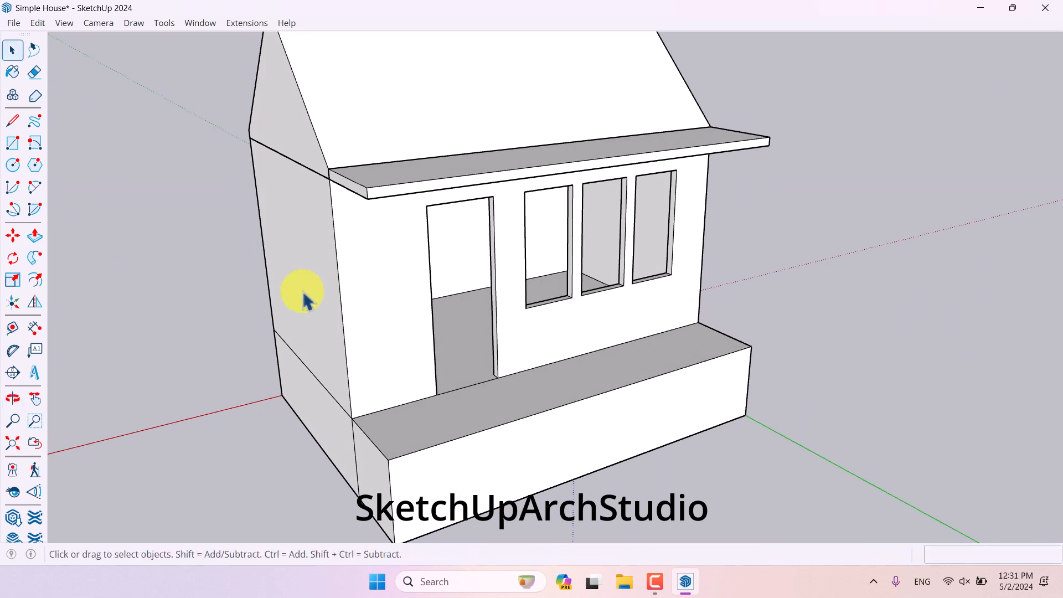
- Push/pull the canopy's face to thicken the canopy slab
{"action": "left_click", "coordinate": [34, 236]}
{"action": "left_click", "coordinate": [355, 190]}
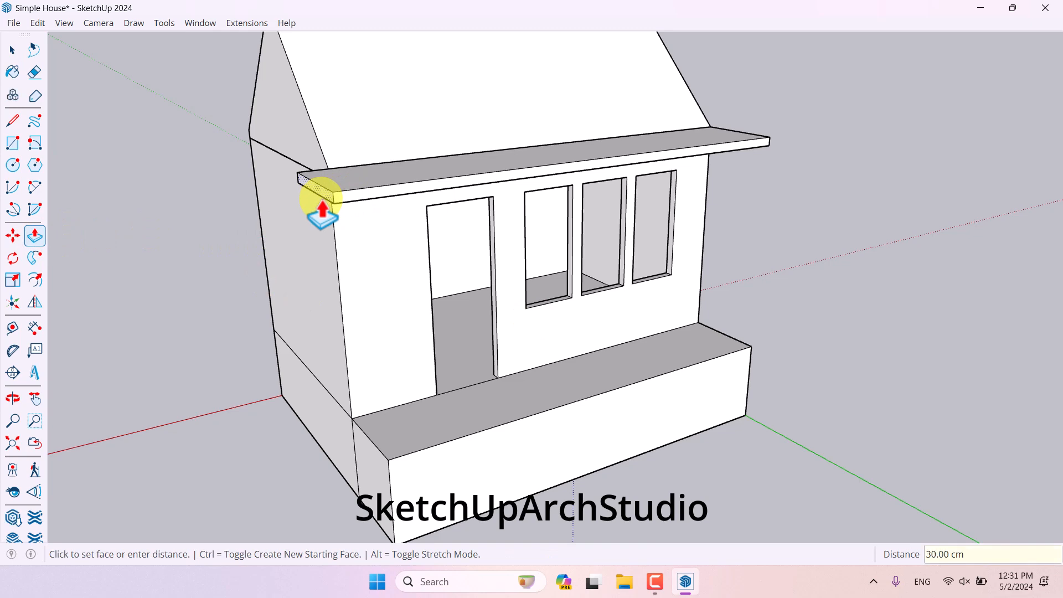
{"action": "middle_click_drag", "start_coordinate": [323, 213], "coordinate": [360, 252]}
{"action": "left_click", "coordinate": [744, 197]}
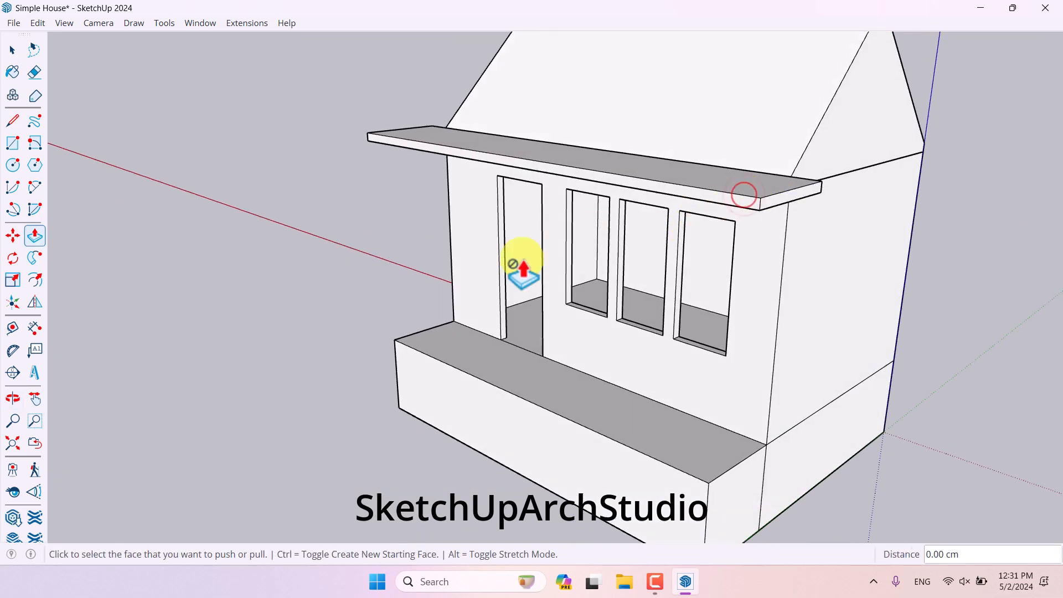
{"action": "middle_click_drag", "start_coordinate": [523, 271], "coordinate": [888, 136]}
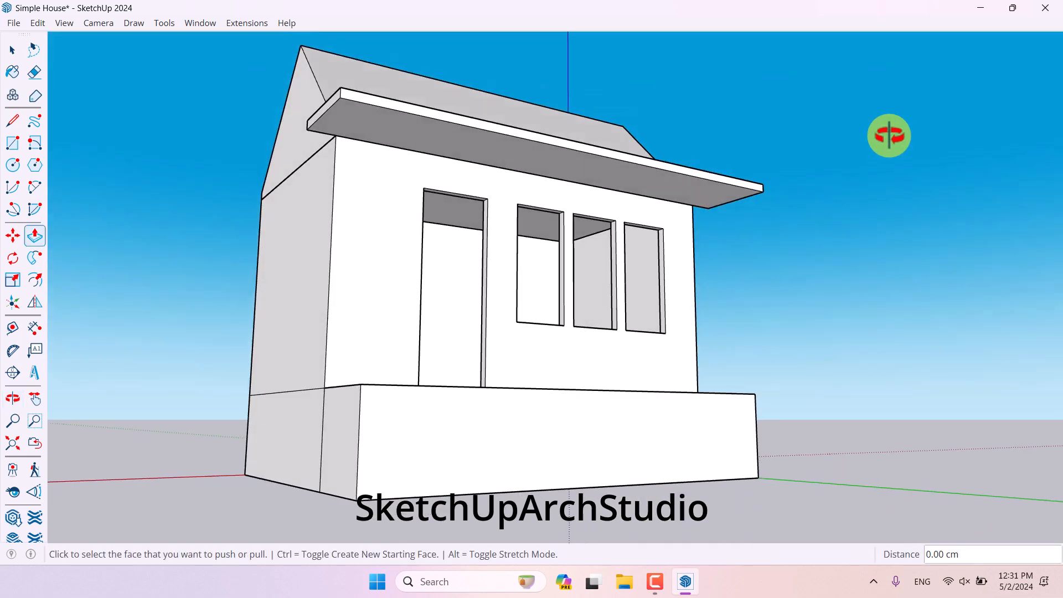
{"action": "middle_click_drag", "start_coordinate": [736, 232], "coordinate": [631, 377]}
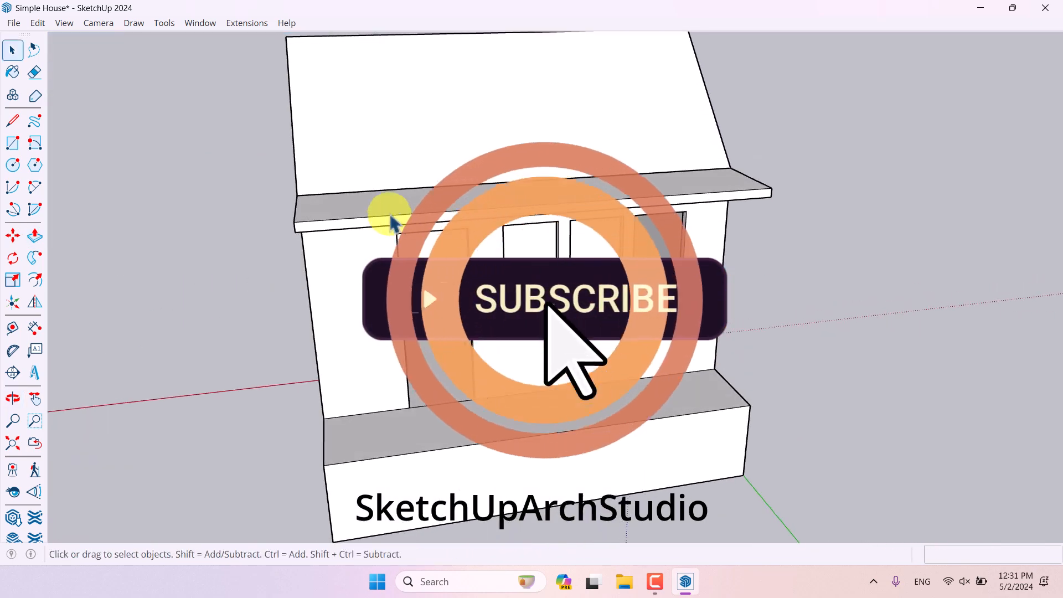
- Select the canopy slab and make it a group
{"action": "left_click", "coordinate": [389, 216]}
{"action": "right_click", "coordinate": [389, 215]}
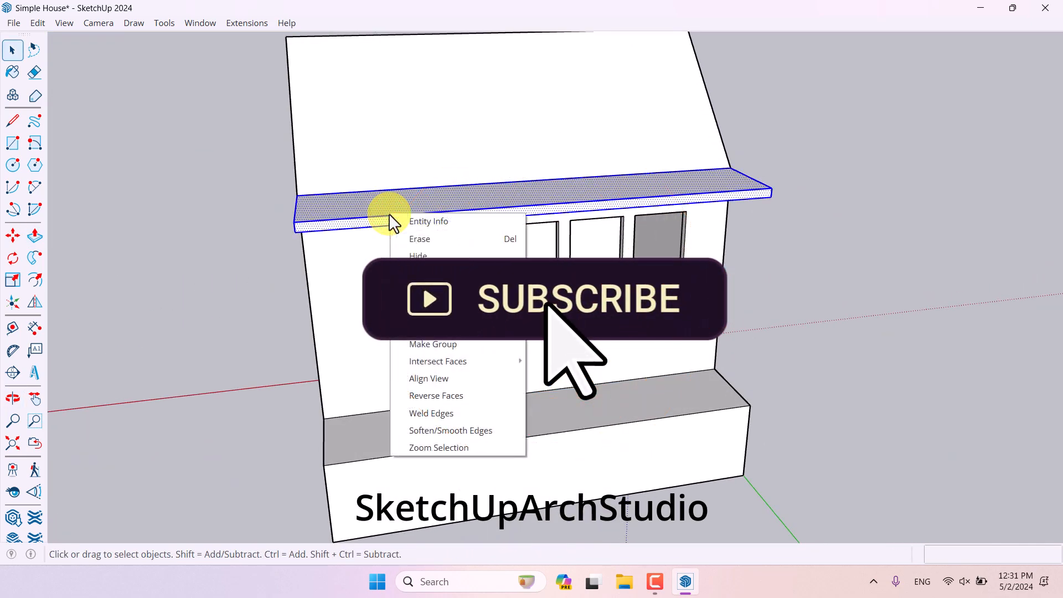
{"action": "left_click", "coordinate": [467, 344]}
{"action": "left_click", "coordinate": [823, 292]}
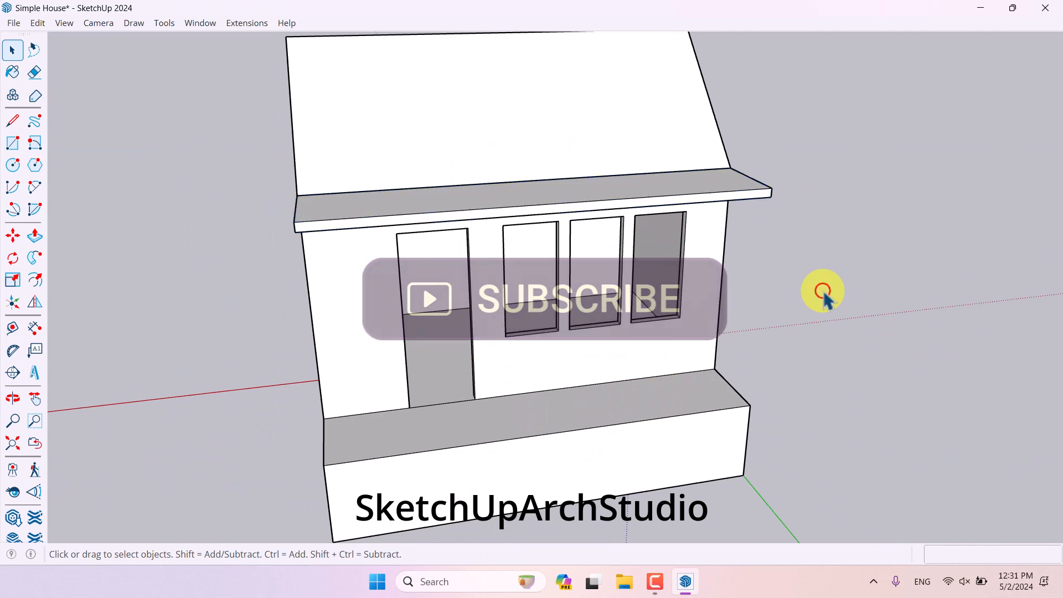
- Draw a small square about 12 cm wide on the canopy's underside near its outer corner
{"action": "left_click", "coordinate": [20, 148]}
{"action": "middle_click_drag", "start_coordinate": [625, 316], "coordinate": [595, 113]}
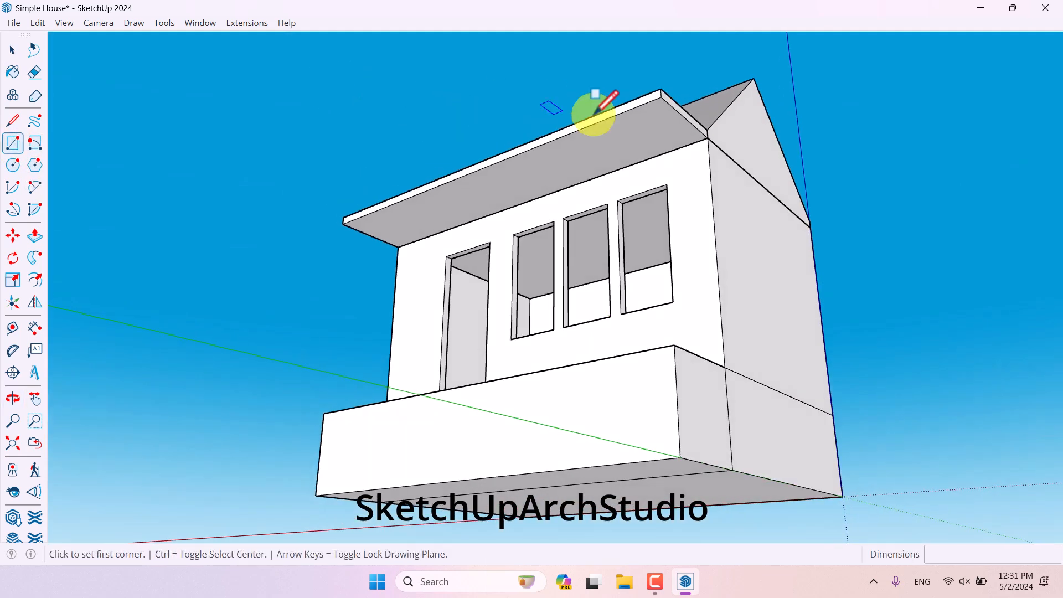
{"action": "scroll", "coordinate": [636, 100], "scroll_direction": "up", "scroll_amount": 5}
{"action": "left_click", "coordinate": [668, 74]}
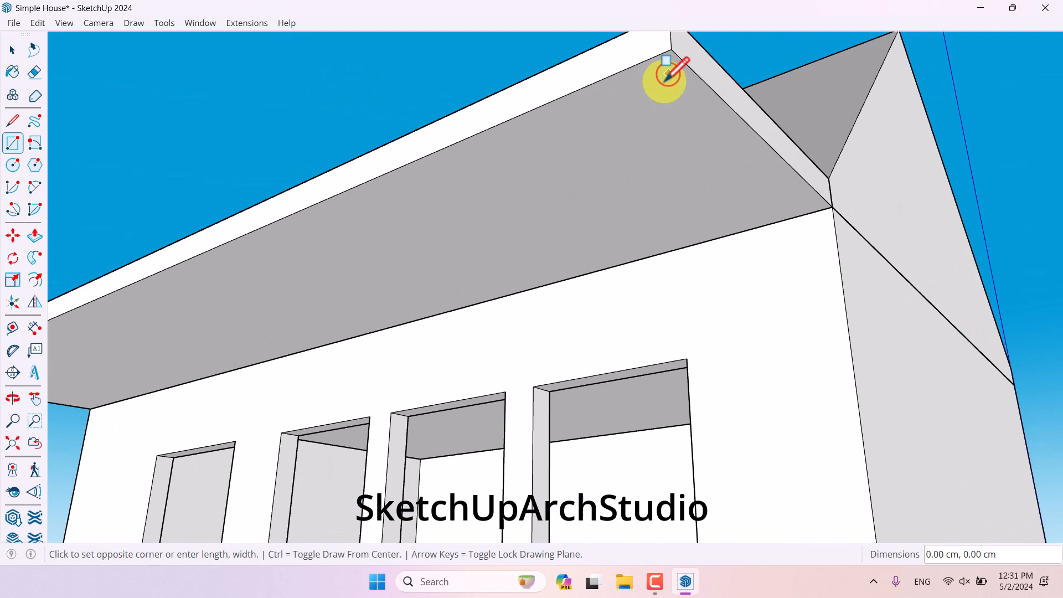
{"action": "left_click", "coordinate": [652, 108]}
{"action": "key", "text": "space"}
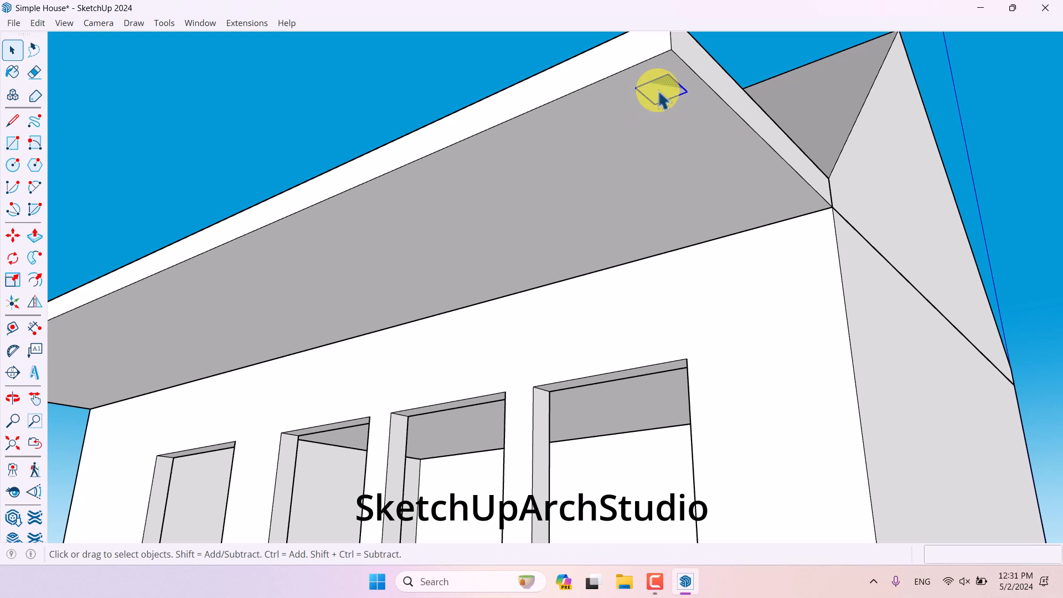
- Make the small square a component with the default settings
{"action": "left_click", "coordinate": [659, 90]}
{"action": "right_click", "coordinate": [659, 92]}
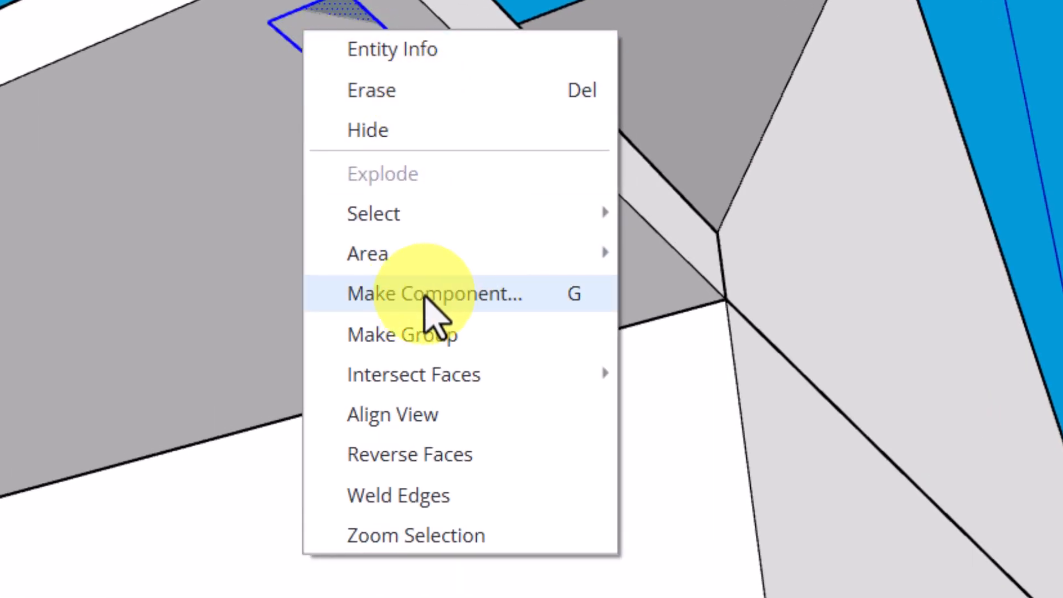
{"action": "left_click", "coordinate": [427, 294]}
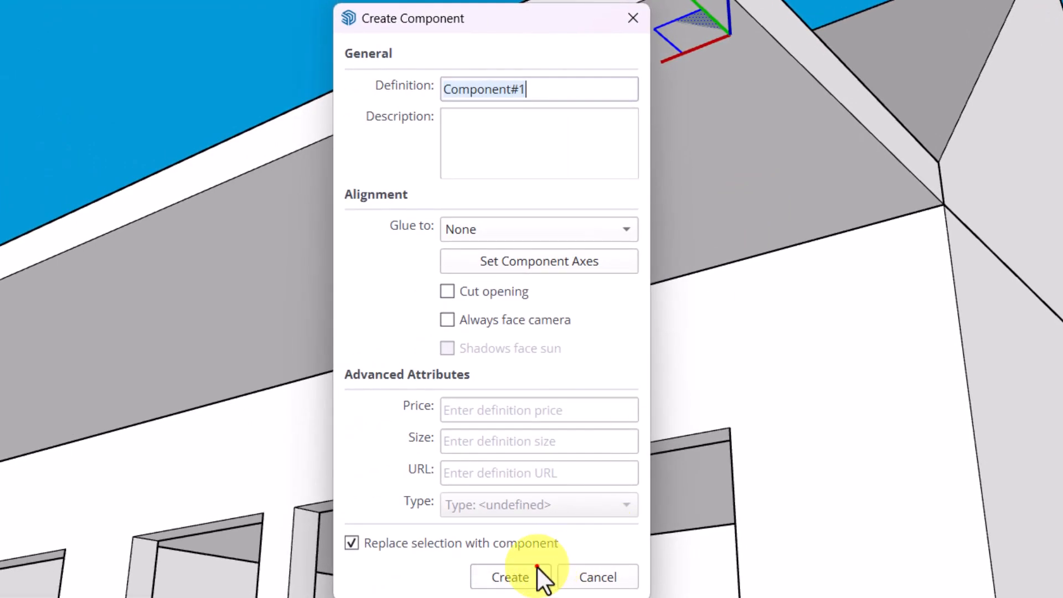
{"action": "left_click", "coordinate": [536, 567]}
{"action": "key", "text": "m"}
{"action": "scroll", "coordinate": [631, 25], "scroll_direction": "up", "scroll_amount": 1}
{"action": "left_click", "coordinate": [726, 8]}
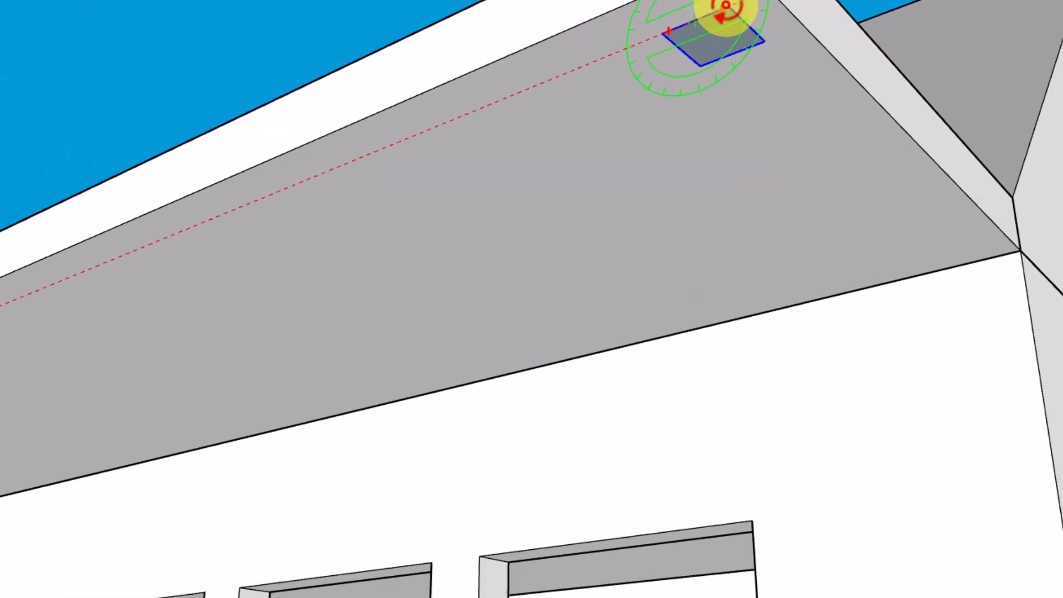
{"action": "key", "text": "space"}
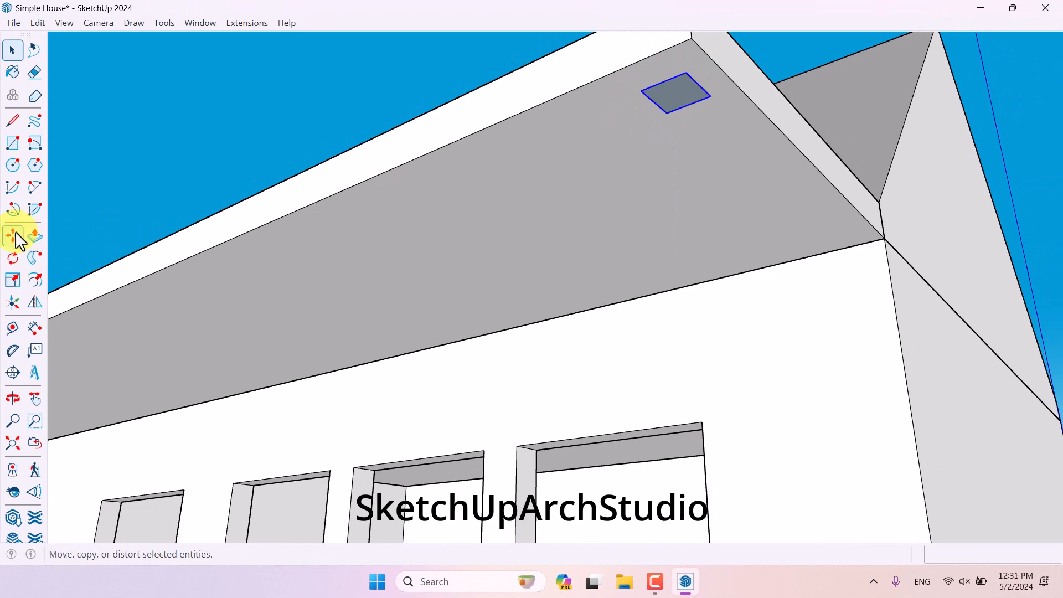
- Move the square component in from the canopy's corner by 10 cm in each of two directions
{"action": "left_click", "coordinate": [13, 236]}
{"action": "scroll", "coordinate": [581, 261], "scroll_direction": "down", "scroll_amount": 3}
{"action": "scroll", "coordinate": [641, 159], "scroll_direction": "up", "scroll_amount": 3}
{"action": "left_click", "coordinate": [649, 154]}
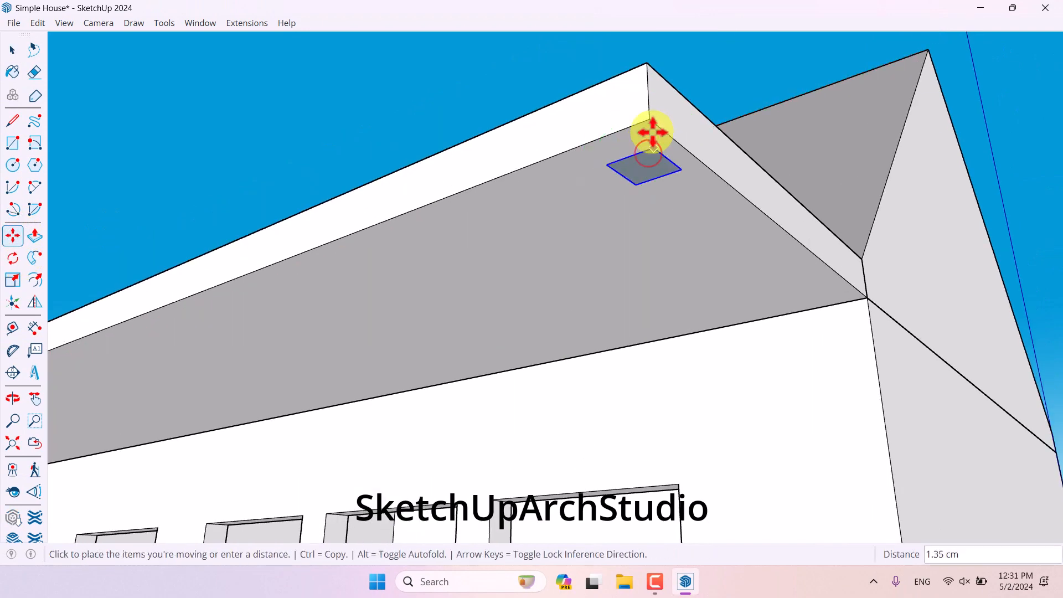
{"action": "left_click", "coordinate": [653, 109]}
{"action": "middle_click_drag", "start_coordinate": [652, 109], "coordinate": [648, 149]}
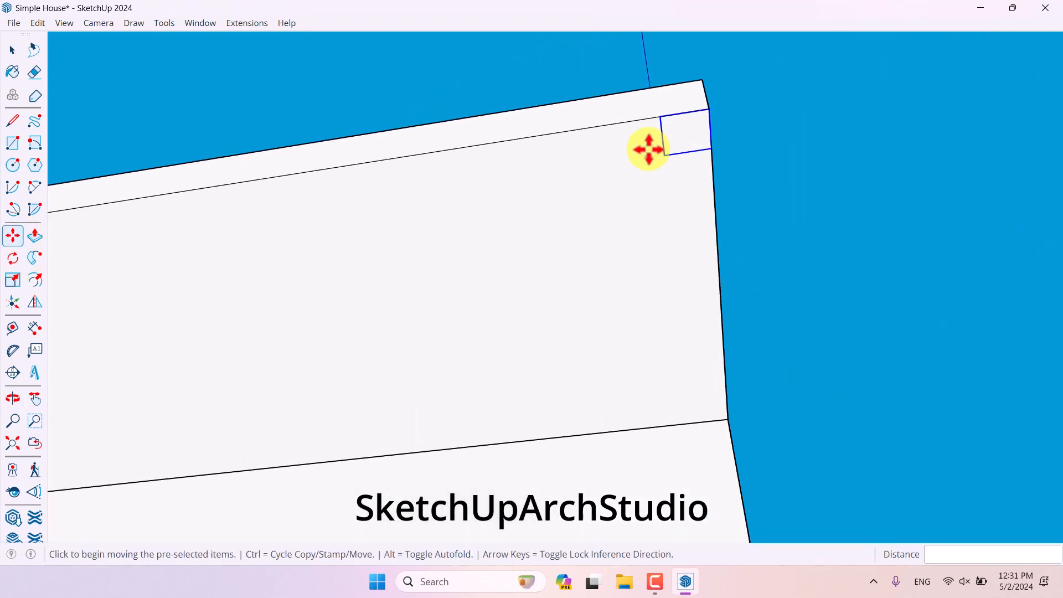
{"action": "middle_click_drag", "start_coordinate": [662, 186], "coordinate": [480, 118]}
{"action": "left_click", "coordinate": [511, 141]}
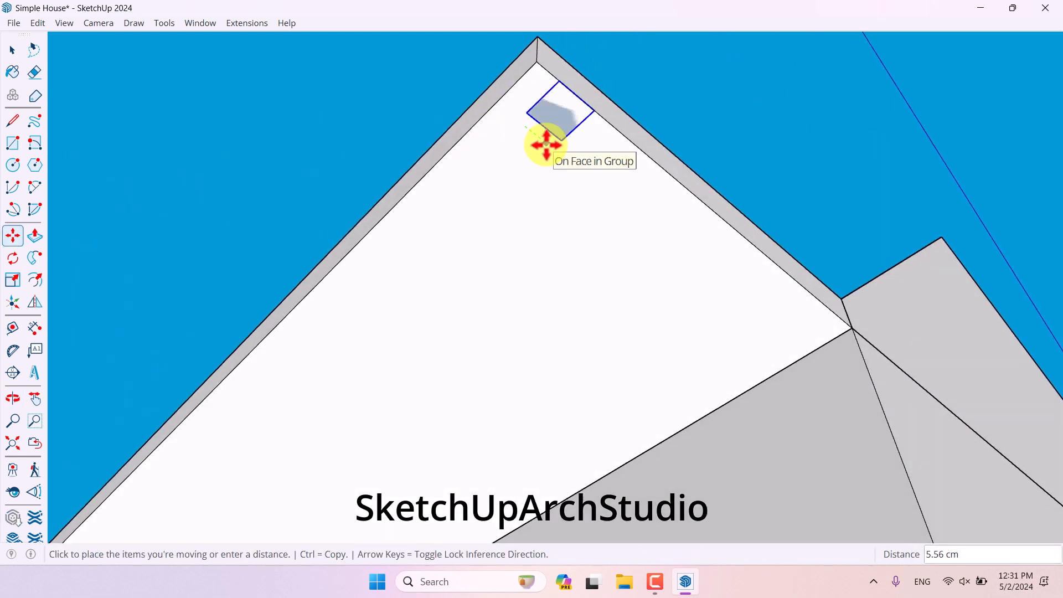
{"action": "type", "text": "10"}
{"action": "key", "text": "Return"}
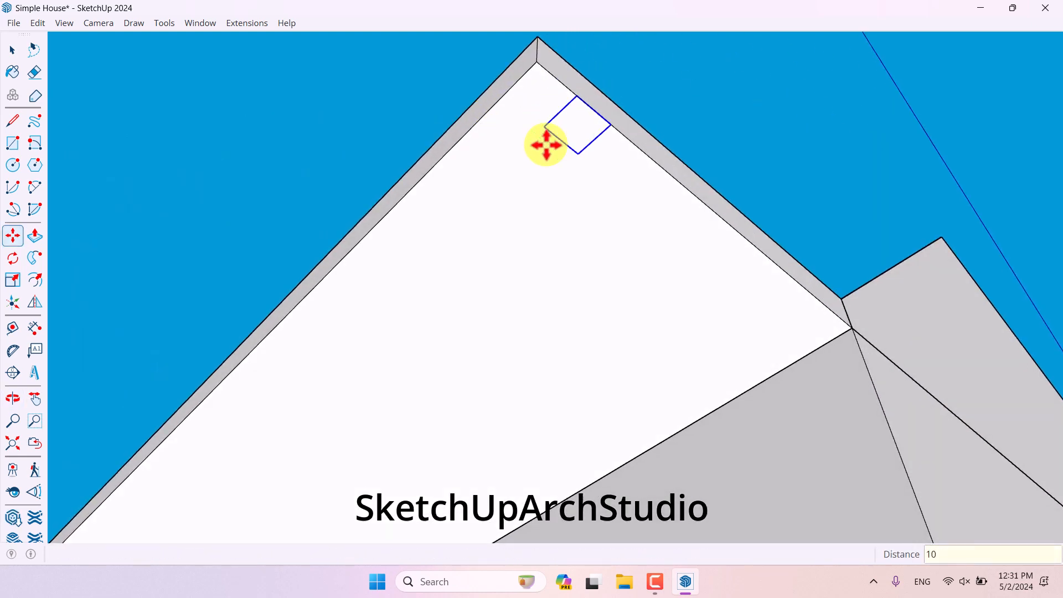
{"action": "left_click", "coordinate": [610, 159]}
{"action": "type", "text": "10"}
{"action": "key", "text": "Return"}
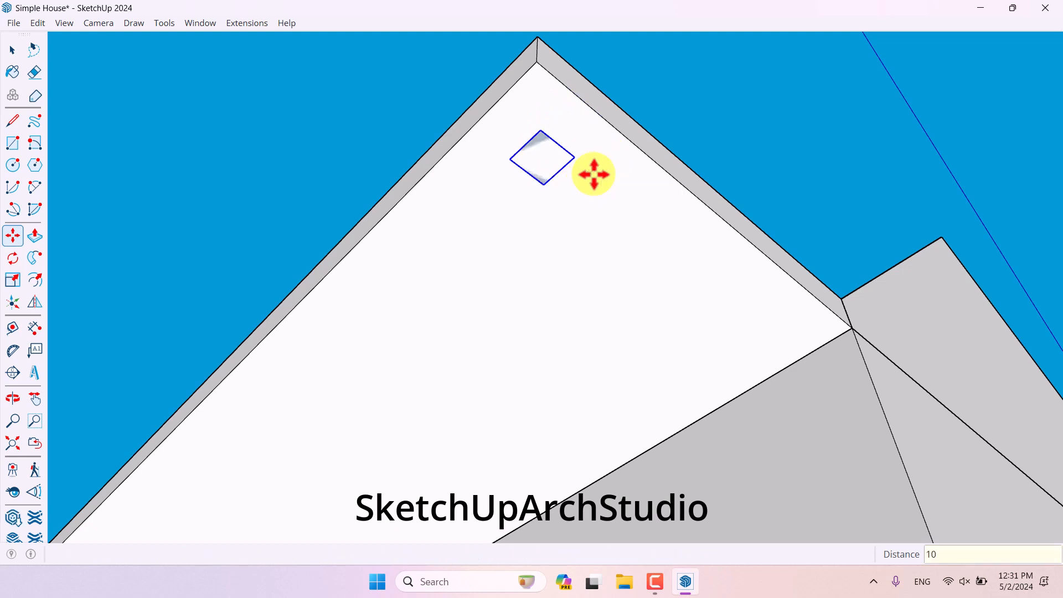
- Copy the square component along the canopy's underside and multiply it into 6 copies
{"action": "middle_click_drag", "start_coordinate": [593, 173], "coordinate": [744, 318]}
{"action": "scroll", "coordinate": [757, 266], "scroll_direction": "down", "scroll_amount": 2}
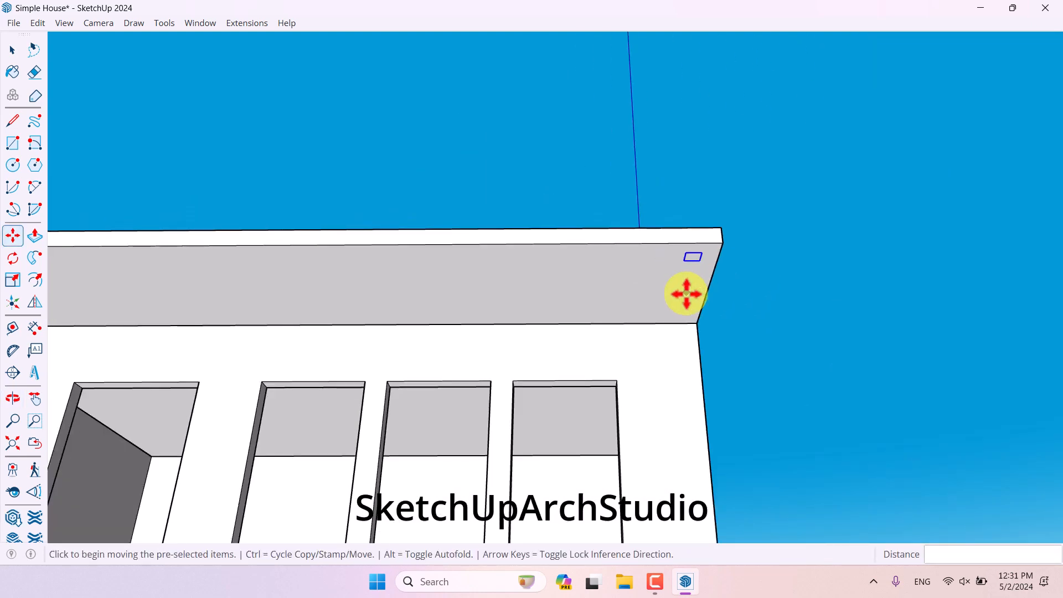
{"action": "scroll", "coordinate": [686, 293], "scroll_direction": "up", "scroll_amount": 2}
{"action": "key", "text": "ctrl"}
{"action": "left_click", "coordinate": [684, 289]}
{"action": "scroll", "coordinate": [613, 286], "scroll_direction": "down", "scroll_amount": 3}
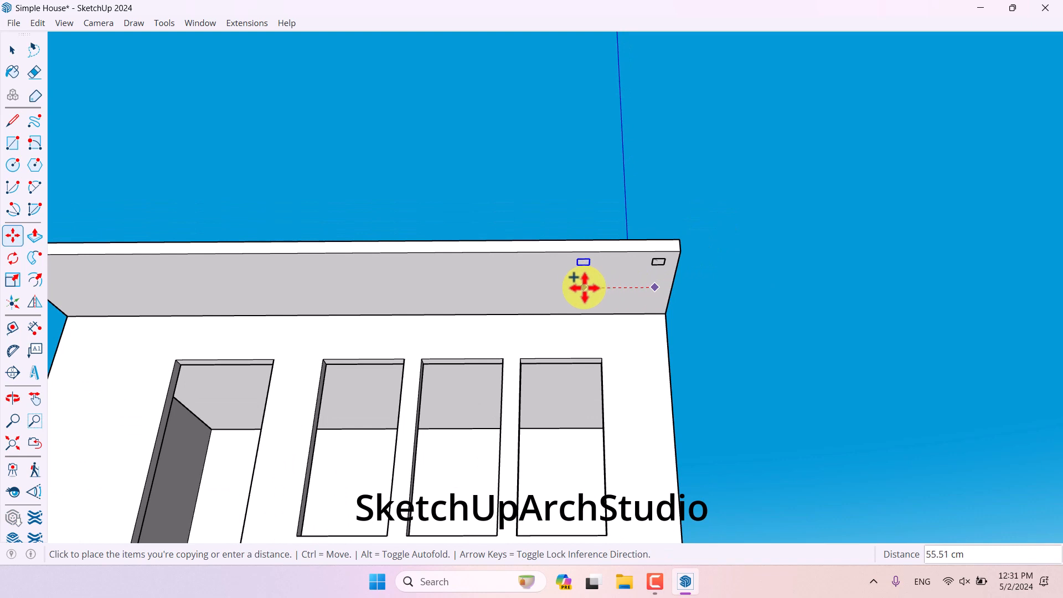
{"action": "scroll", "coordinate": [584, 287], "scroll_direction": "down", "scroll_amount": 2}
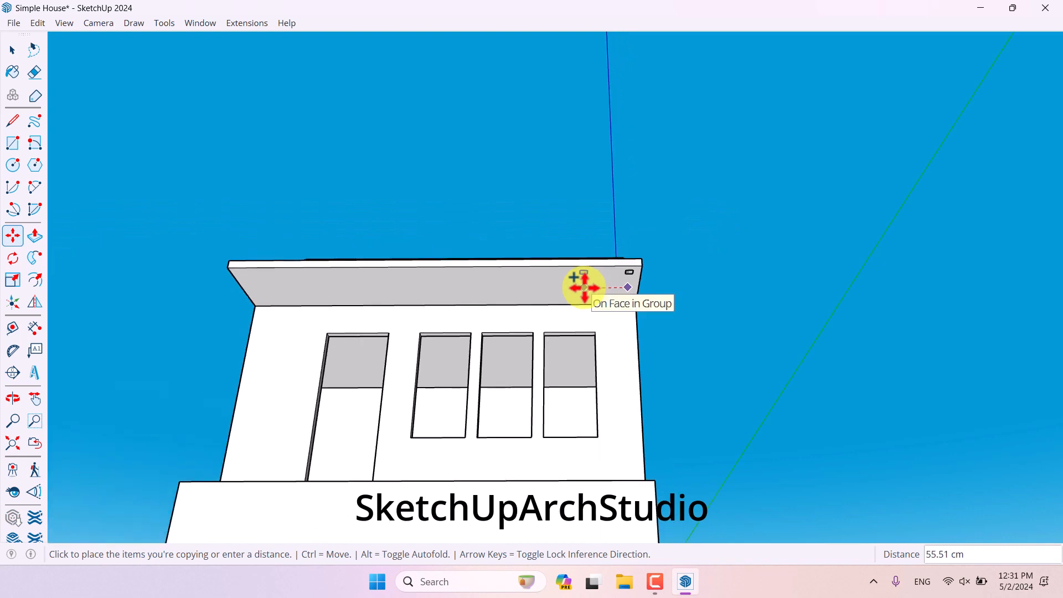
{"action": "key", "text": "Return"}
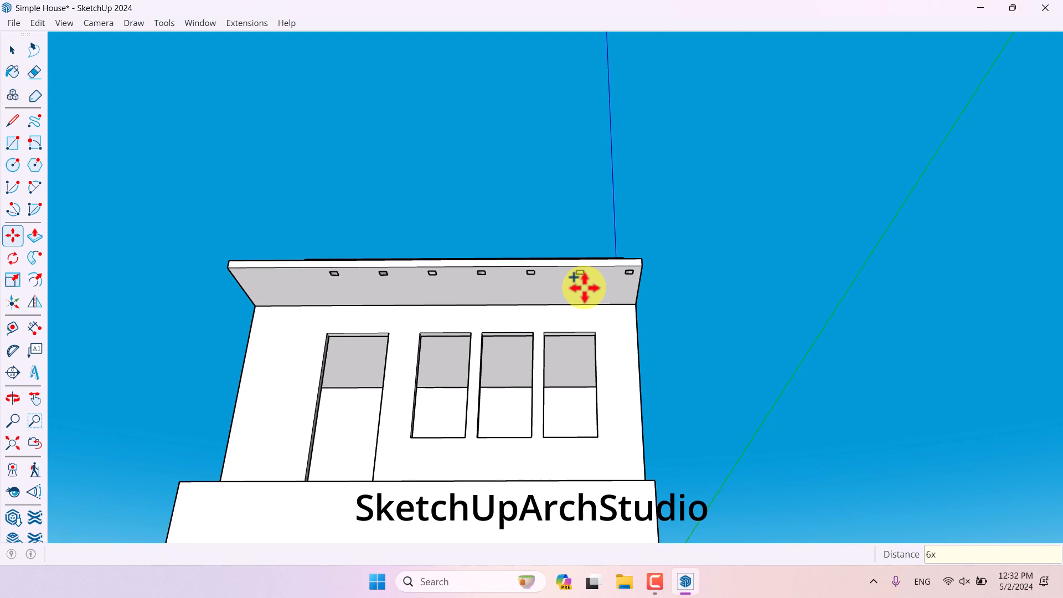
{"action": "key", "text": "space"}
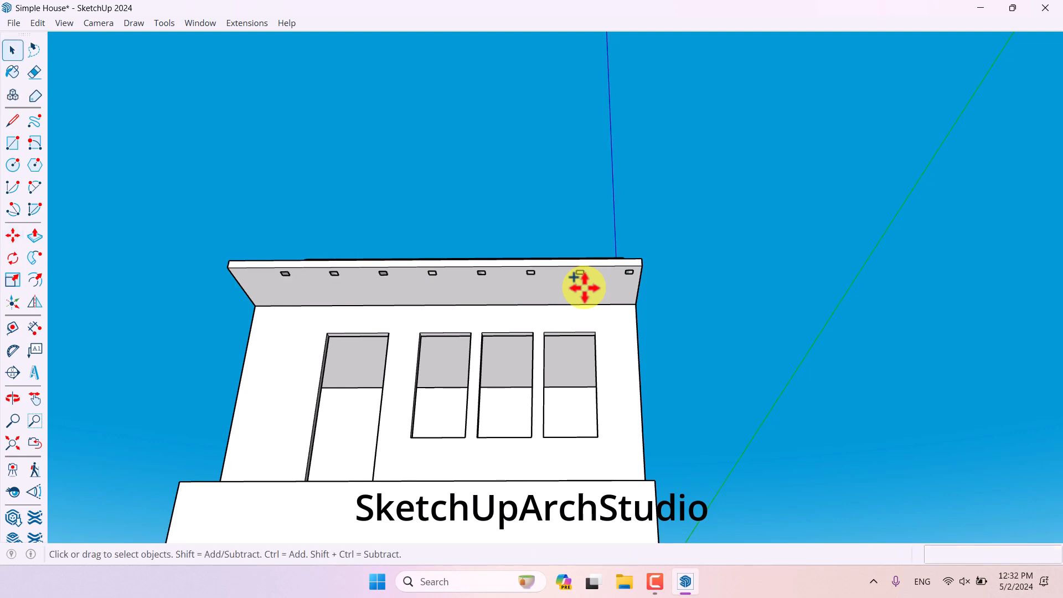
{"action": "middle_click_drag", "start_coordinate": [613, 237], "coordinate": [645, 237]}
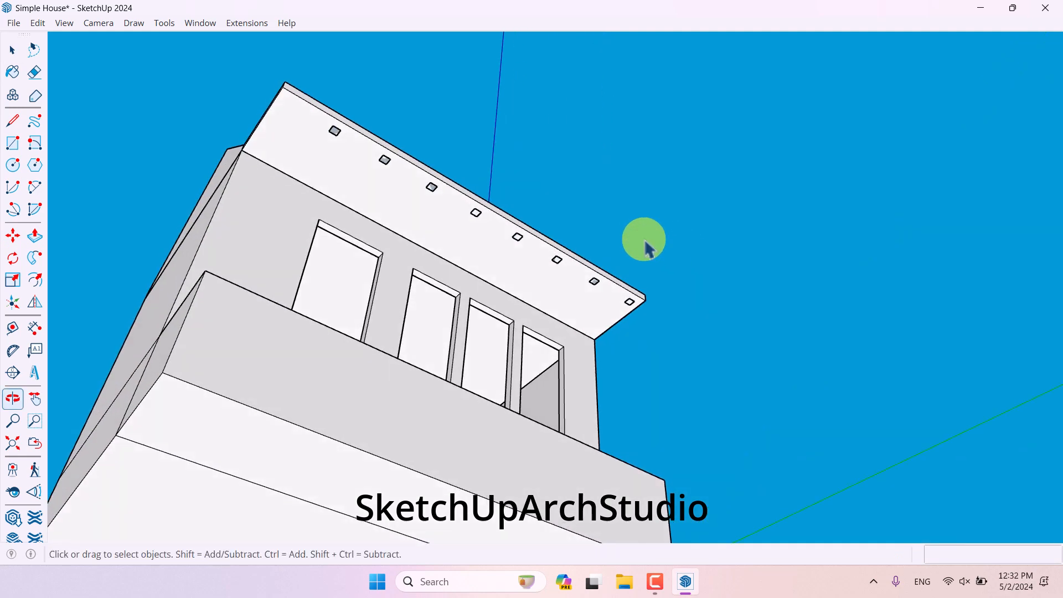
- Select all the ceiling light squares and move them 30.5 cm along the canopy's underside
{"action": "middle_click_drag", "start_coordinate": [385, 178], "coordinate": [353, 254]}
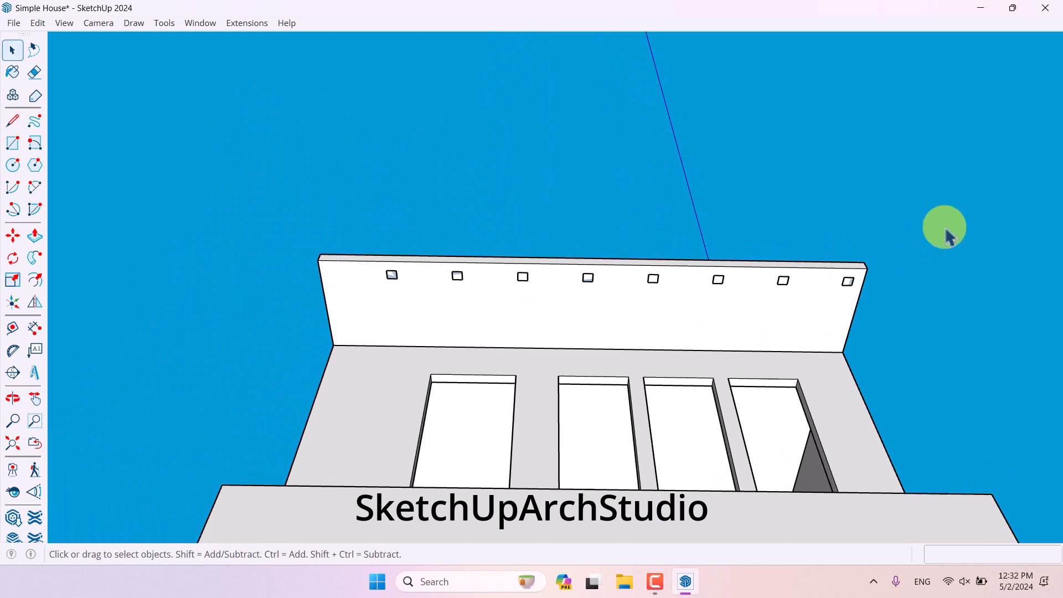
{"action": "left_click_drag", "start_coordinate": [980, 146], "coordinate": [275, 295]}
{"action": "middle_click_drag", "start_coordinate": [446, 356], "coordinate": [767, 372]}
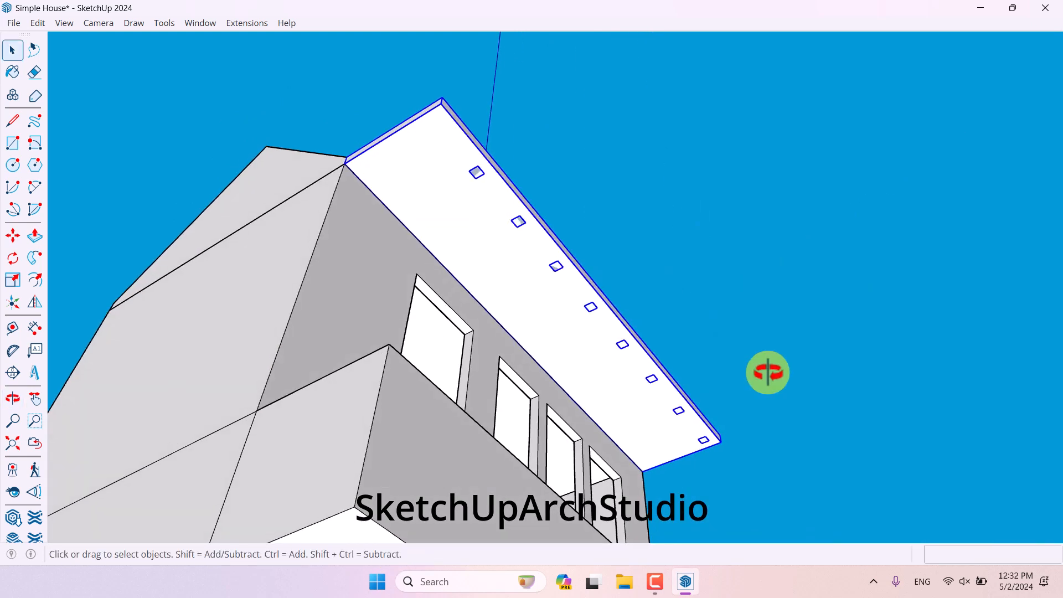
{"action": "left_click", "coordinate": [466, 224], "text": "shift"}
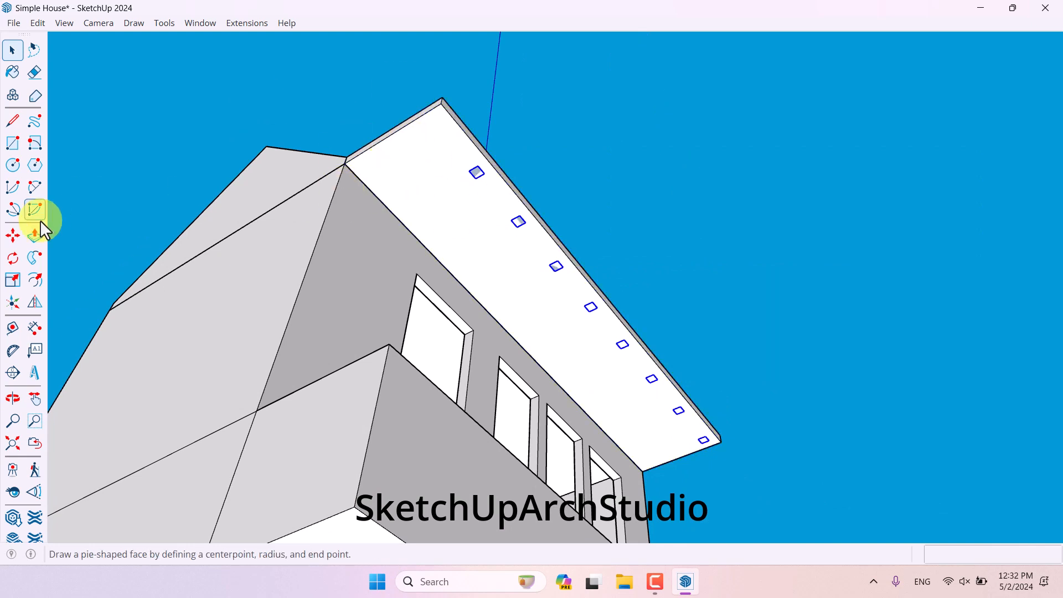
{"action": "left_click", "coordinate": [12, 236]}
{"action": "scroll", "coordinate": [465, 171], "scroll_direction": "up", "scroll_amount": 3}
{"action": "left_click", "coordinate": [464, 168]}
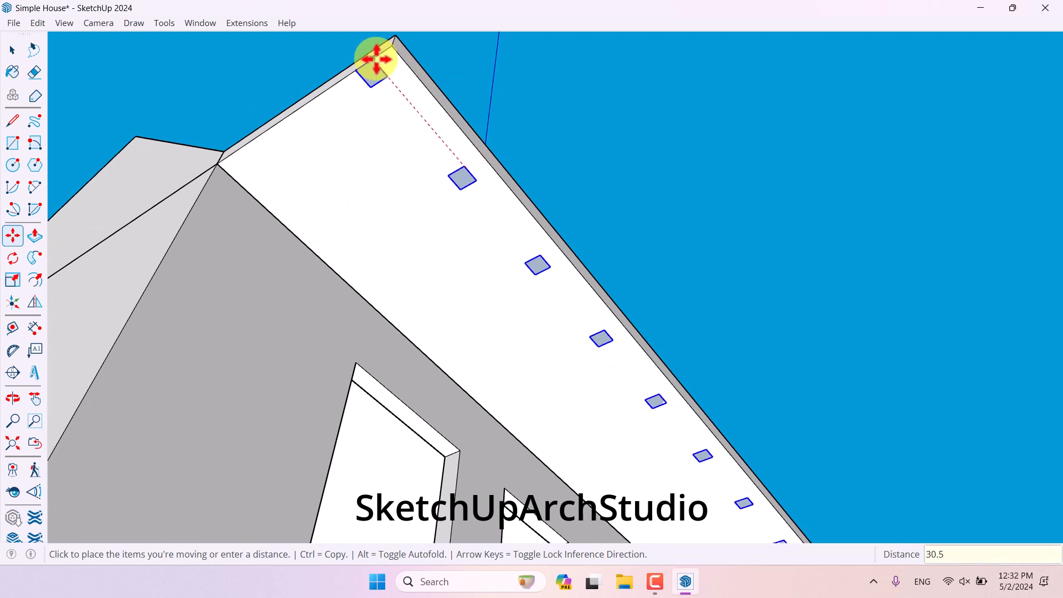
{"action": "key", "text": "Return"}
- Open a light square component and push/pull its face to give the ceiling lights depth
{"action": "middle_click_drag", "start_coordinate": [387, 86], "coordinate": [86, 224]}
{"action": "scroll", "coordinate": [389, 157], "scroll_direction": "down", "scroll_amount": 2}
{"action": "middle_click_drag", "start_coordinate": [389, 157], "coordinate": [439, 249]}
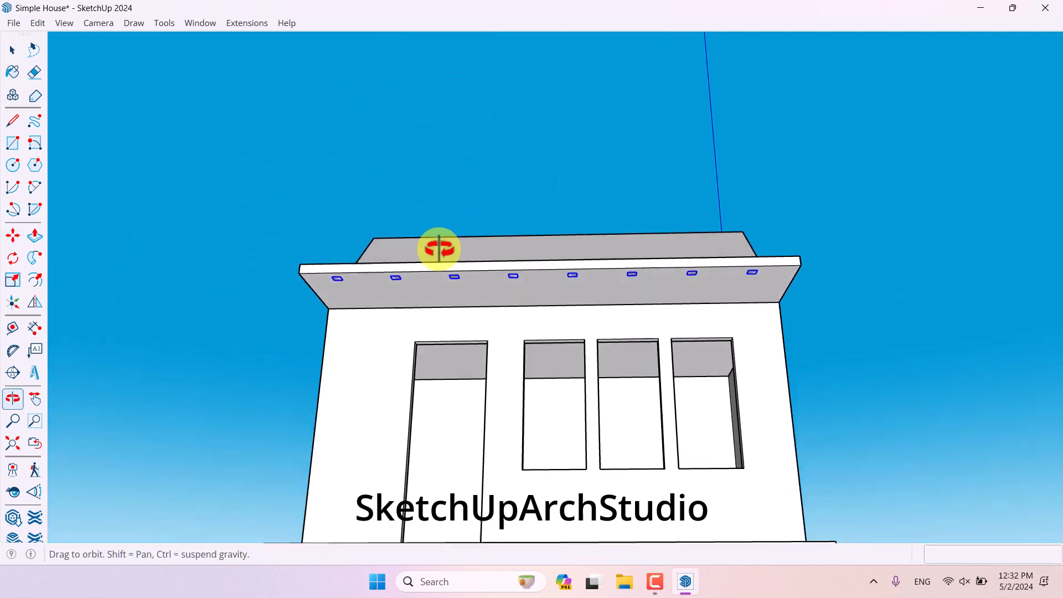
{"action": "scroll", "coordinate": [438, 355], "scroll_direction": "up", "scroll_amount": 5}
{"action": "middle_click_drag", "start_coordinate": [438, 355], "coordinate": [500, 299]}
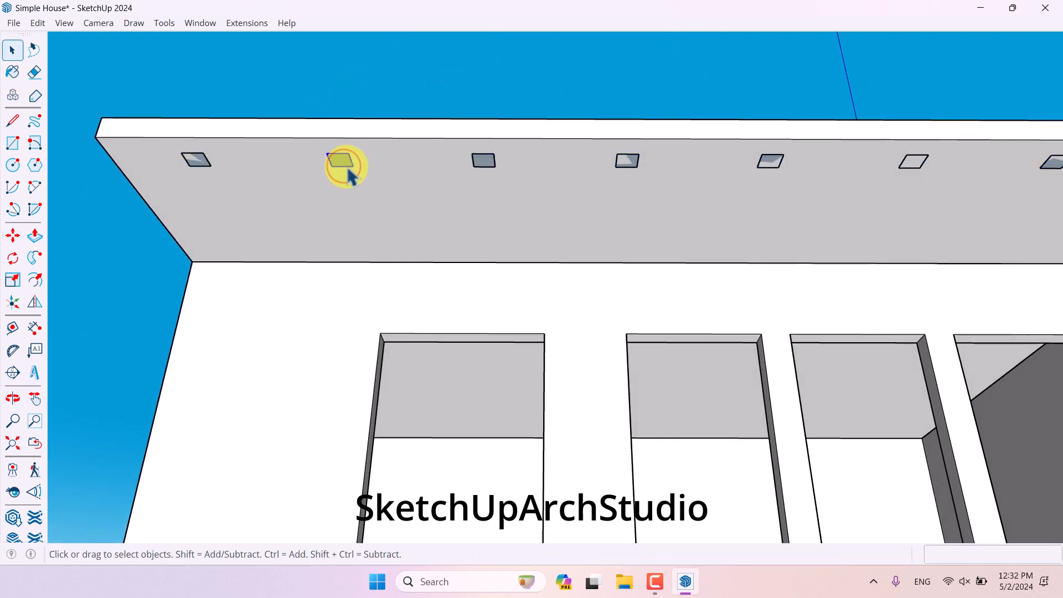
{"action": "scroll", "coordinate": [510, 149], "scroll_direction": "down", "scroll_amount": 4}
{"action": "middle_click_drag", "start_coordinate": [518, 158], "coordinate": [739, 170]}
{"action": "scroll", "coordinate": [487, 107], "scroll_direction": "up", "scroll_amount": 3}
{"action": "scroll", "coordinate": [492, 116], "scroll_direction": "up", "scroll_amount": 1}
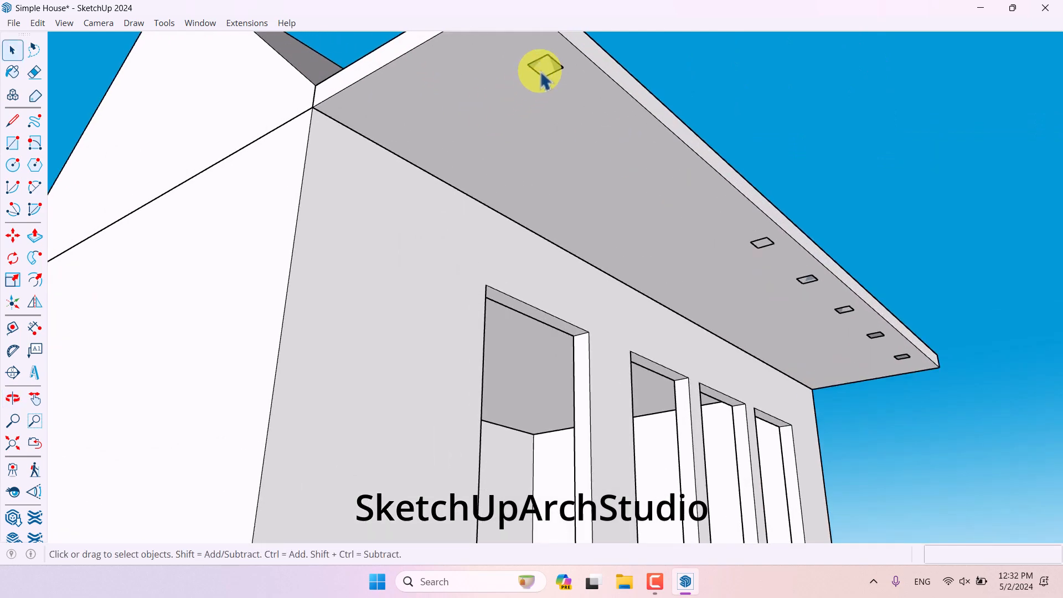
{"action": "double_click", "coordinate": [543, 73]}
{"action": "left_click", "coordinate": [39, 234]}
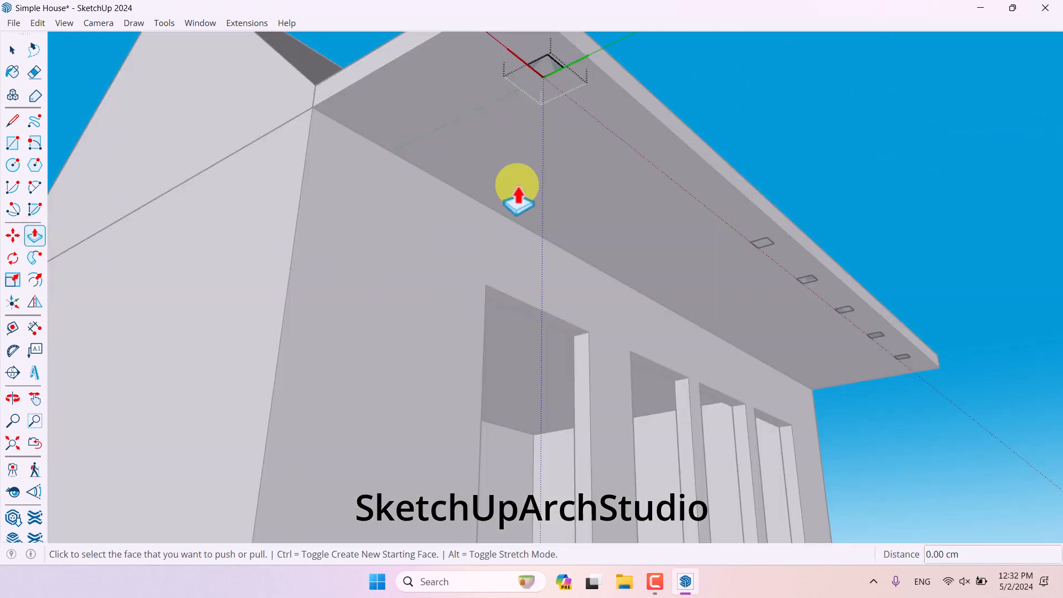
{"action": "left_click", "coordinate": [543, 69]}
{"action": "scroll", "coordinate": [570, 368], "scroll_direction": "down", "scroll_amount": 3}
{"action": "scroll", "coordinate": [569, 360], "scroll_direction": "down", "scroll_amount": 1}
{"action": "middle_click_drag", "start_coordinate": [569, 362], "coordinate": [545, 210]}
{"action": "middle_click_drag", "start_coordinate": [545, 210], "coordinate": [458, 266]}
{"action": "left_click", "coordinate": [485, 413]}
{"action": "scroll", "coordinate": [559, 277], "scroll_direction": "down", "scroll_amount": 4}
{"action": "key", "text": "space"}
{"action": "left_click", "coordinate": [870, 251]}
- Save the model
{"action": "middle_click_drag", "start_coordinate": [526, 347], "coordinate": [581, 351]}
{"action": "scroll", "coordinate": [565, 268], "scroll_direction": "up", "scroll_amount": 3}
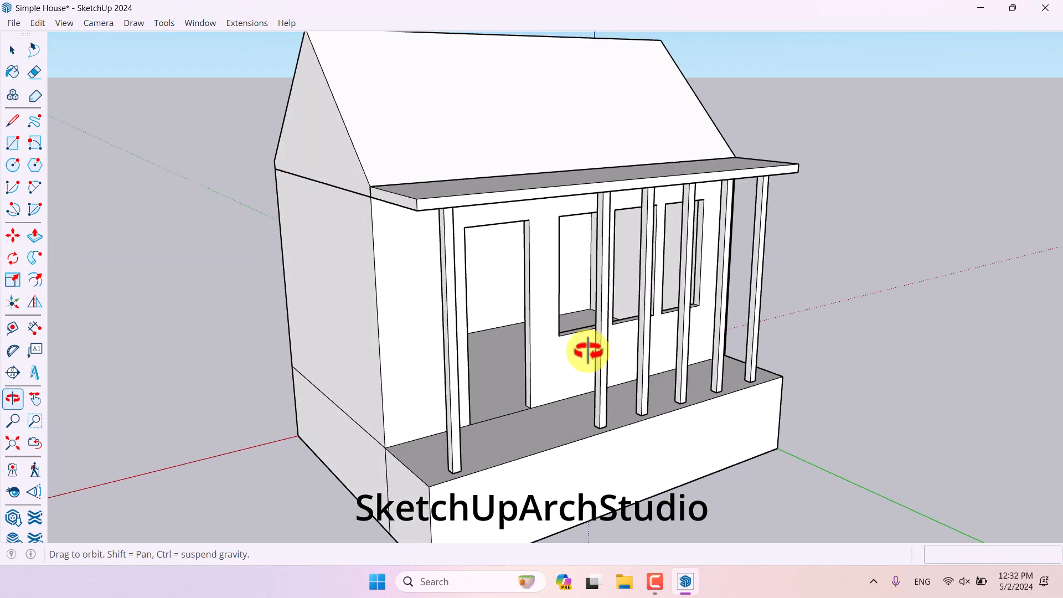
{"action": "scroll", "coordinate": [581, 278], "scroll_direction": "down", "scroll_amount": 2}
{"action": "scroll", "coordinate": [581, 379], "scroll_direction": "up", "scroll_amount": 4}
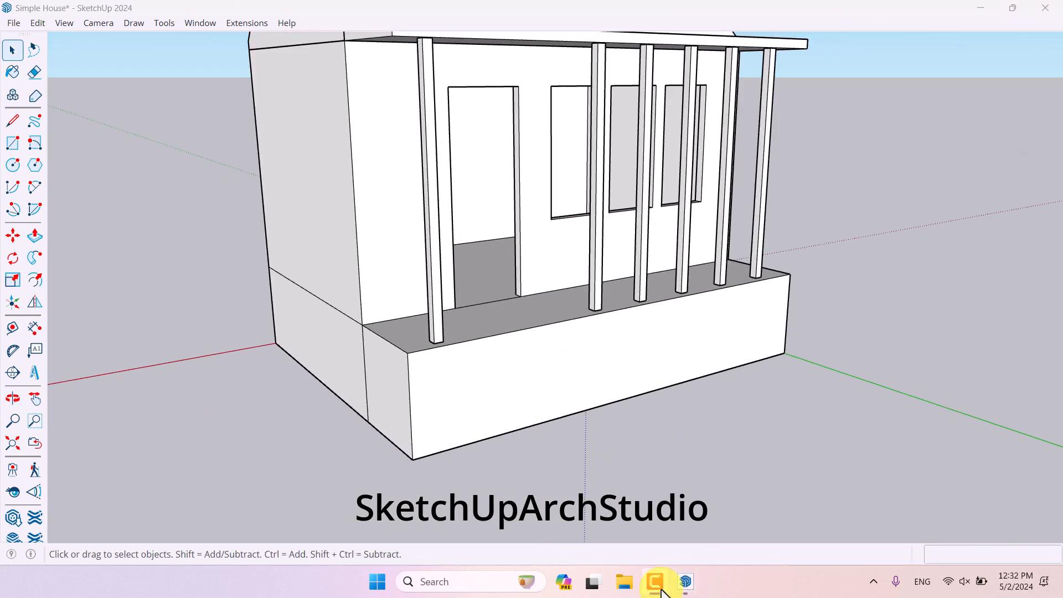
{"action": "scroll", "coordinate": [617, 392], "scroll_direction": "down", "scroll_amount": 5}
{"action": "middle_click_drag", "start_coordinate": [616, 391], "coordinate": [554, 372]}
{"action": "scroll", "coordinate": [637, 377], "scroll_direction": "up", "scroll_amount": 3}
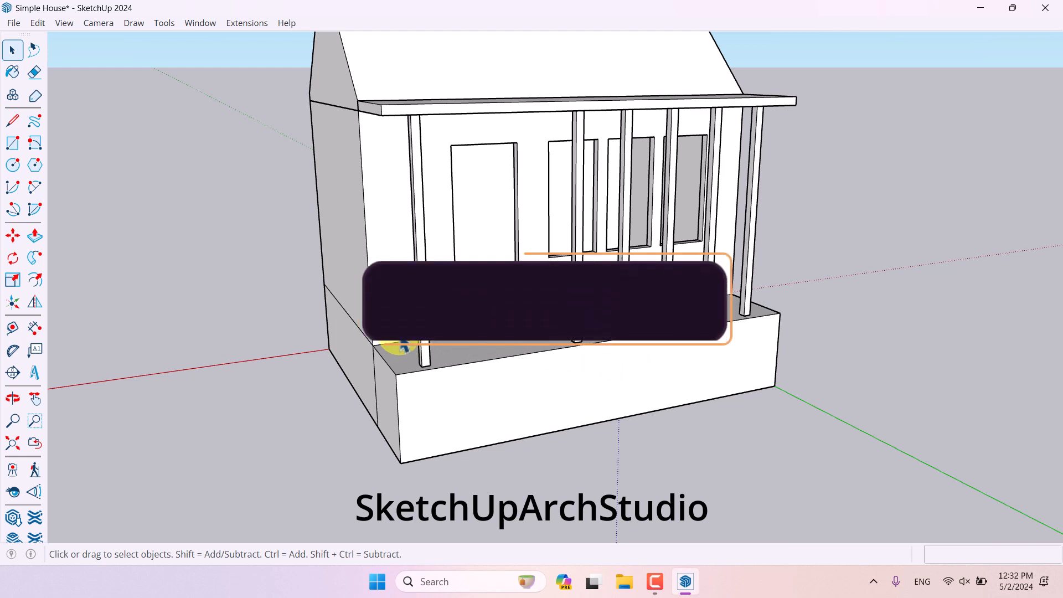
{"action": "key", "text": "ctrl+s"}
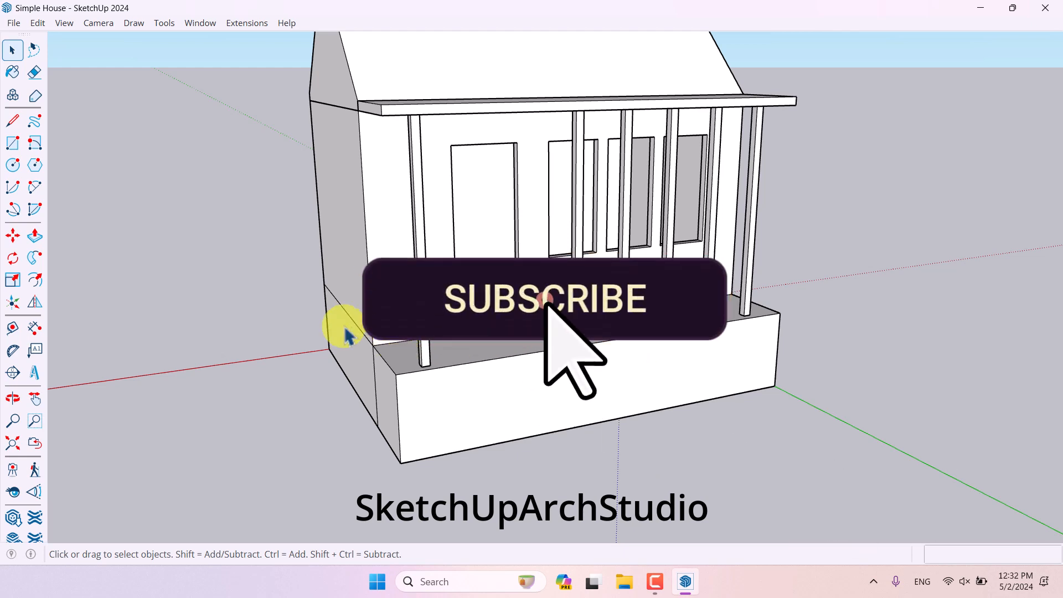
- Draw a rectangle about 136 cm wide along the top of the base's front face below the porch
{"action": "scroll", "coordinate": [514, 403], "scroll_direction": "up", "scroll_amount": 4}
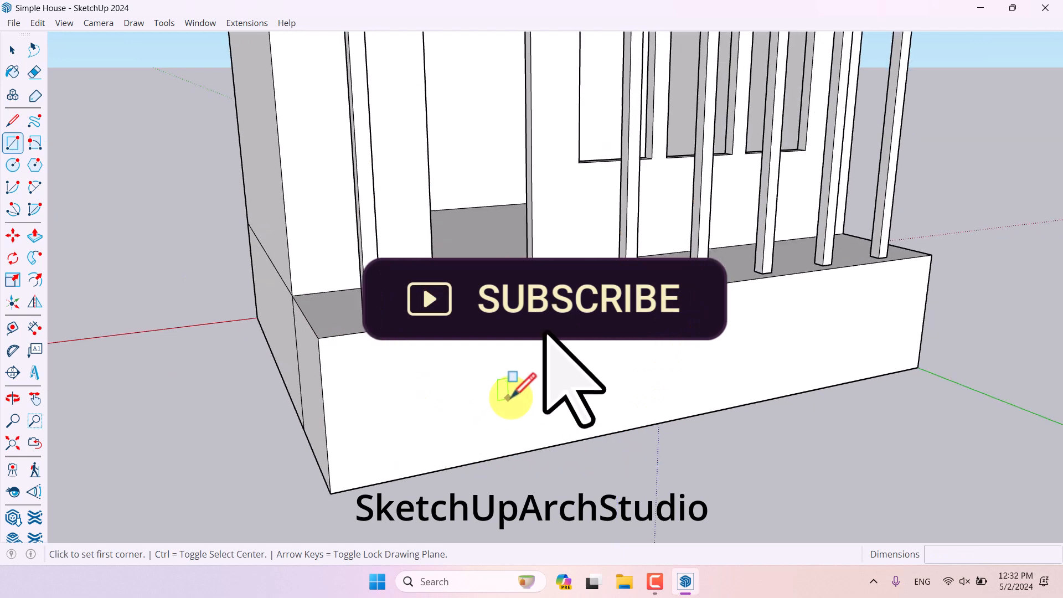
{"action": "middle_click_drag", "start_coordinate": [506, 398], "coordinate": [417, 493]}
{"action": "scroll", "coordinate": [457, 304], "scroll_direction": "up", "scroll_amount": 3}
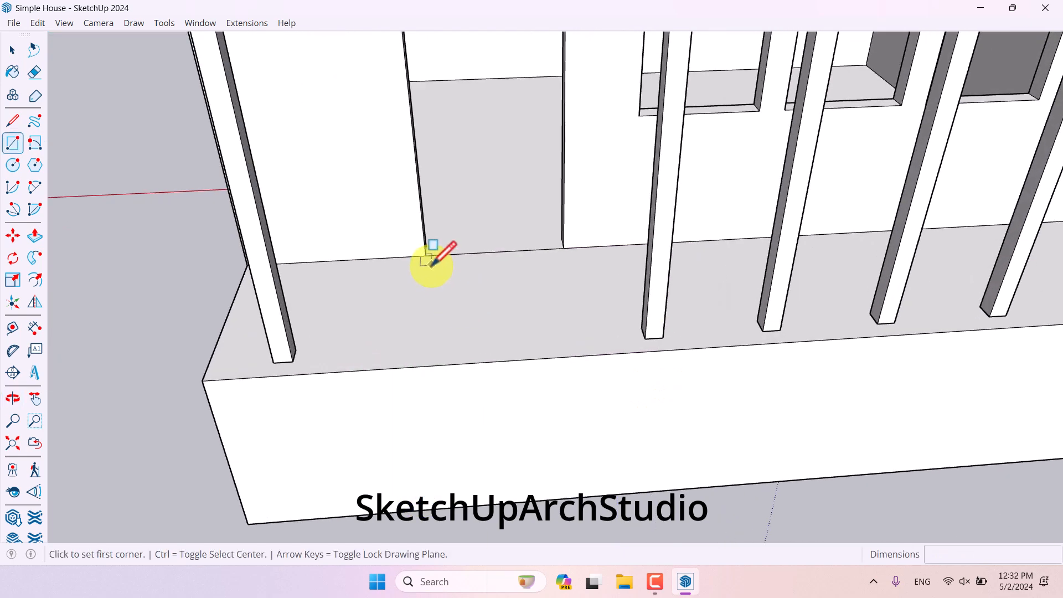
{"action": "left_click", "coordinate": [354, 370]}
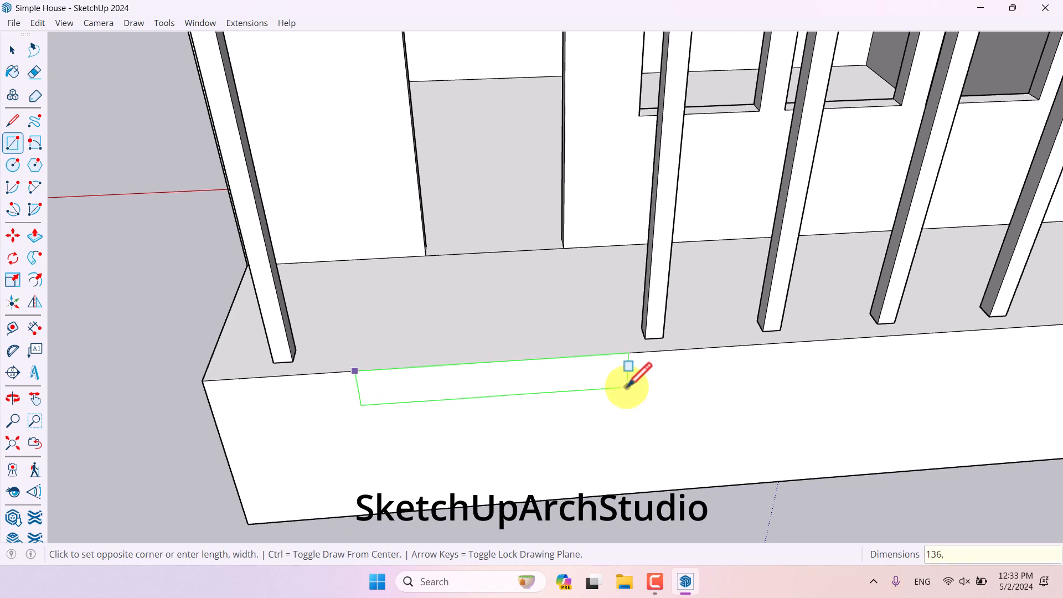
{"action": "left_click", "coordinate": [628, 386]}
- Make the rectangle a group
{"action": "key", "text": "space"}
{"action": "scroll", "coordinate": [627, 385], "scroll_direction": "down", "scroll_amount": 4}
{"action": "middle_click_drag", "start_coordinate": [627, 385], "coordinate": [793, 288]}
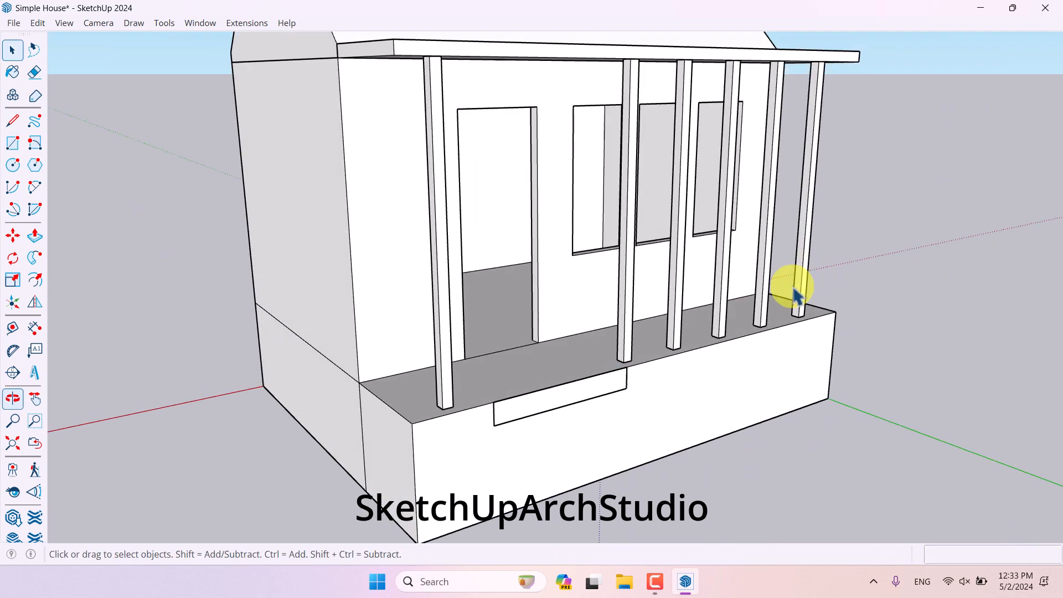
{"action": "scroll", "coordinate": [544, 401], "scroll_direction": "up", "scroll_amount": 2}
{"action": "right_click", "coordinate": [544, 403]}
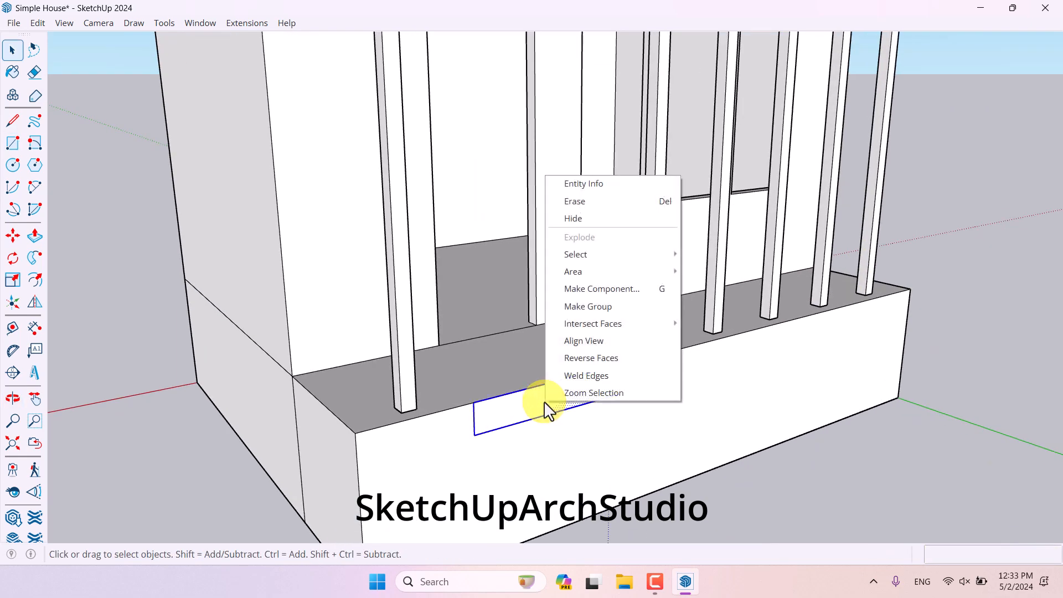
{"action": "left_click", "coordinate": [587, 306]}
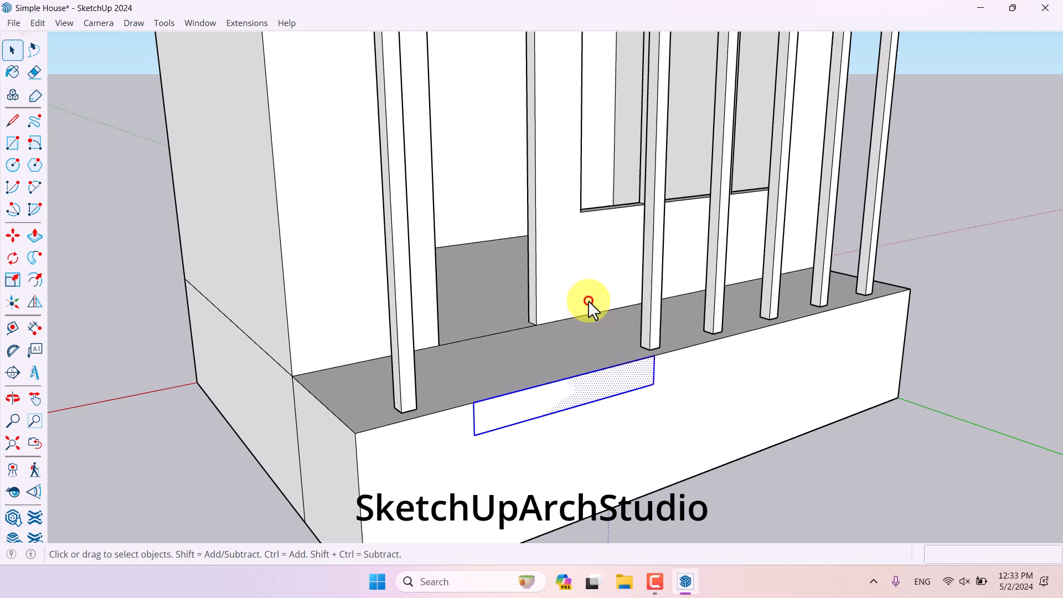
- Push the grouped rectangle out 10 cm, then 90 cm, and undo the extrusion
{"action": "scroll", "coordinate": [645, 195], "scroll_direction": "down", "scroll_amount": 4}
{"action": "scroll", "coordinate": [593, 281], "scroll_direction": "up", "scroll_amount": 3}
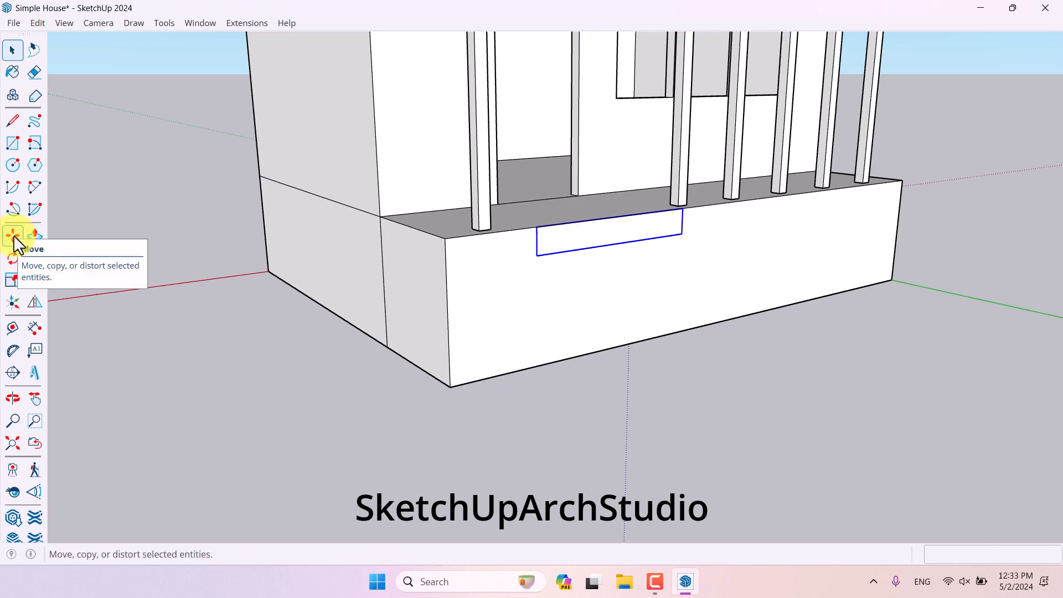
{"action": "double_click", "coordinate": [574, 232]}
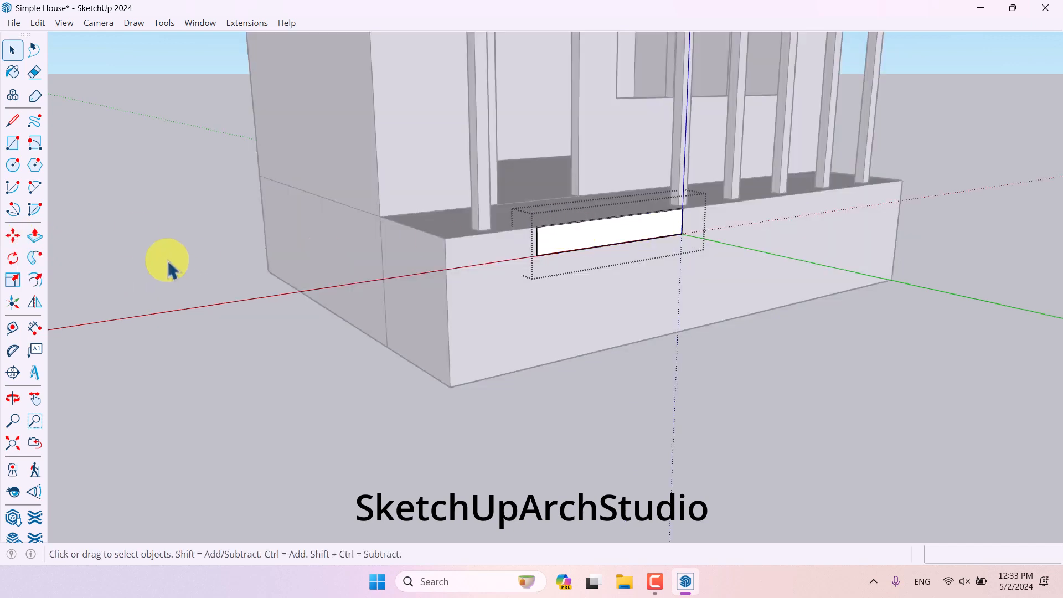
{"action": "left_click", "coordinate": [36, 235]}
{"action": "middle_click_drag", "start_coordinate": [477, 253], "coordinate": [600, 291]}
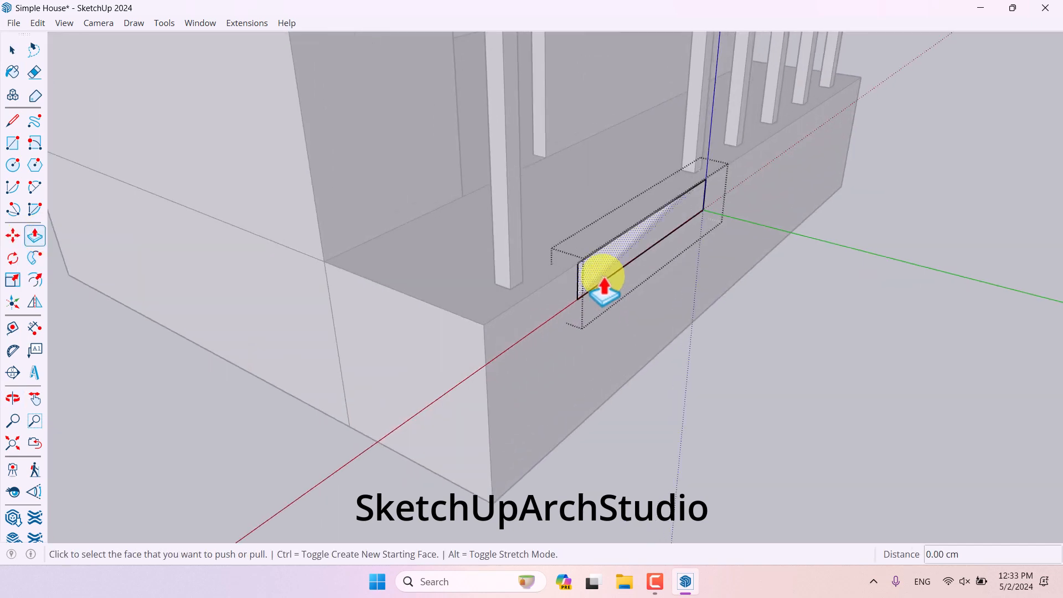
{"action": "left_click", "coordinate": [600, 291]}
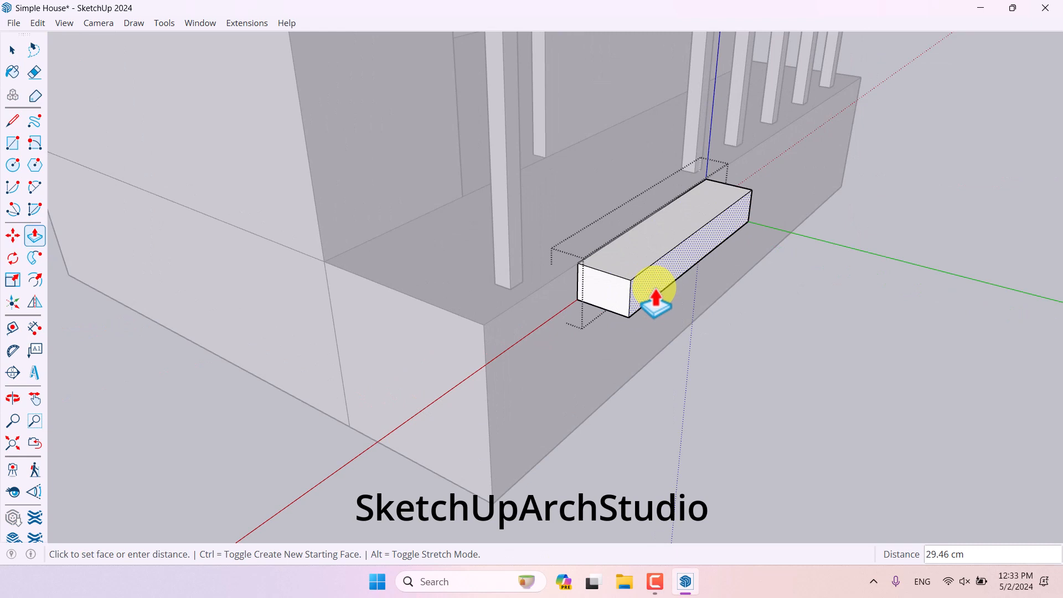
{"action": "type", "text": "10"}
{"action": "key", "text": "Return"}
{"action": "type", "text": "9"}
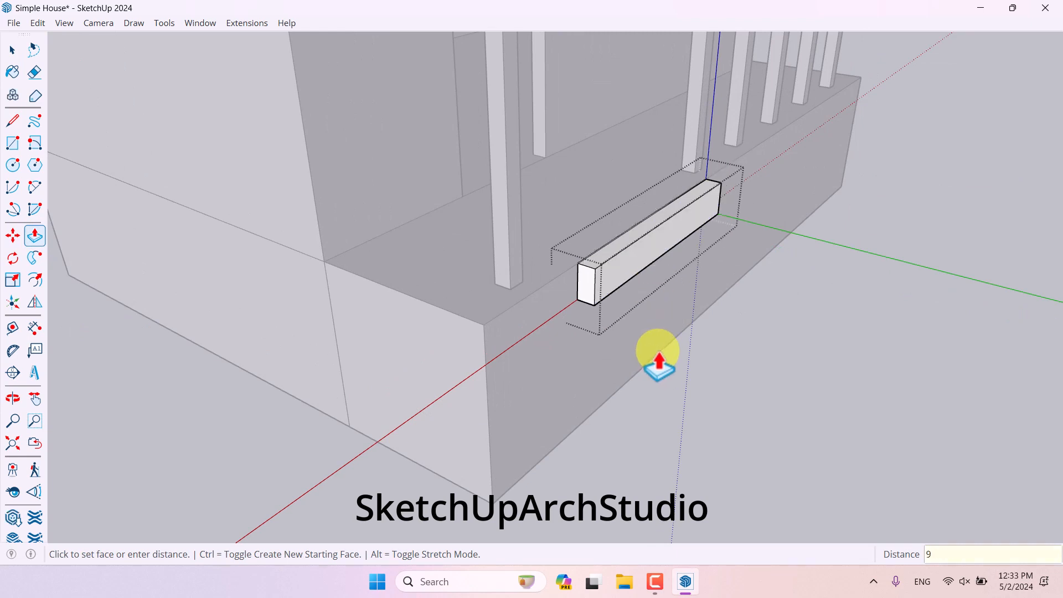
{"action": "type", "text": "0"}
{"action": "key", "text": "Return"}
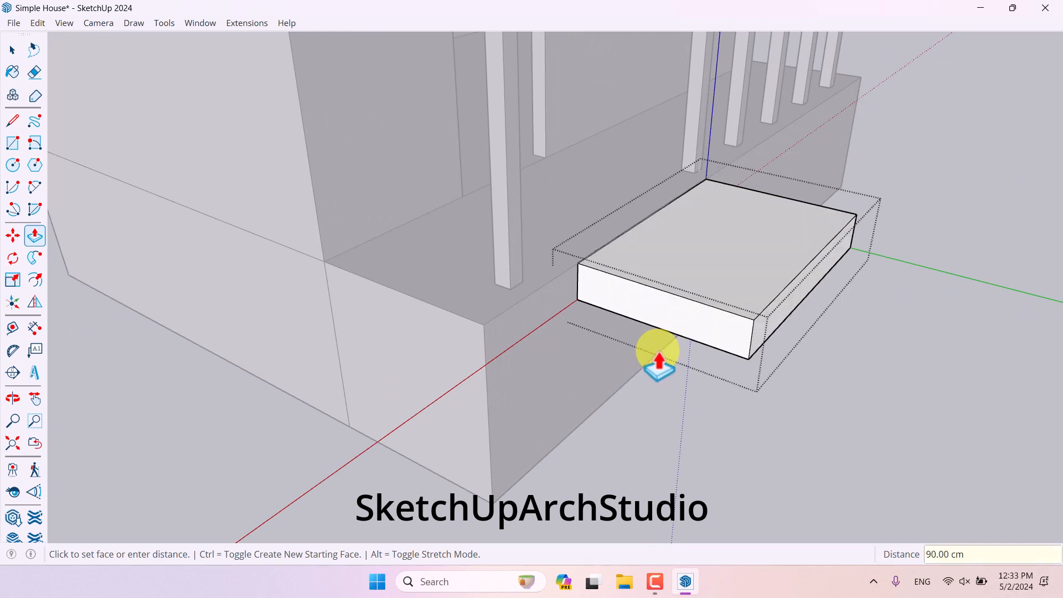
{"action": "key", "text": "ctrl+z"}
- Push the rectangle out 100 cm from the base's front face
{"action": "left_click", "coordinate": [600, 274]}
{"action": "type", "text": "1"}
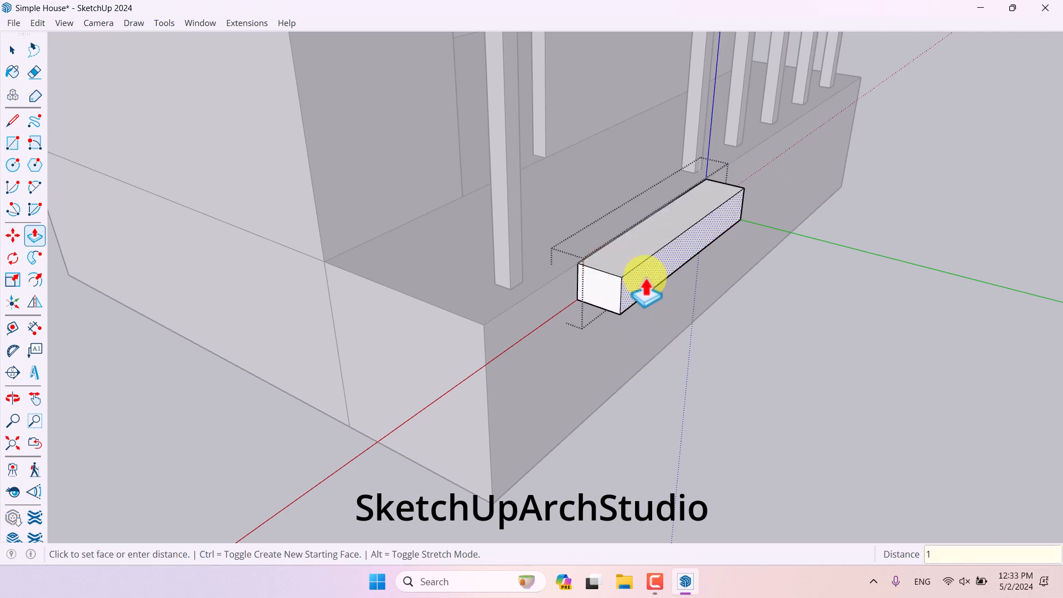
{"action": "type", "text": "00"}
{"action": "key", "text": "Return"}
- Push the new block's bottom face down 80 cm to the ground
{"action": "middle_click_drag", "start_coordinate": [712, 285], "coordinate": [712, 124]}
{"action": "left_click", "coordinate": [710, 133]}
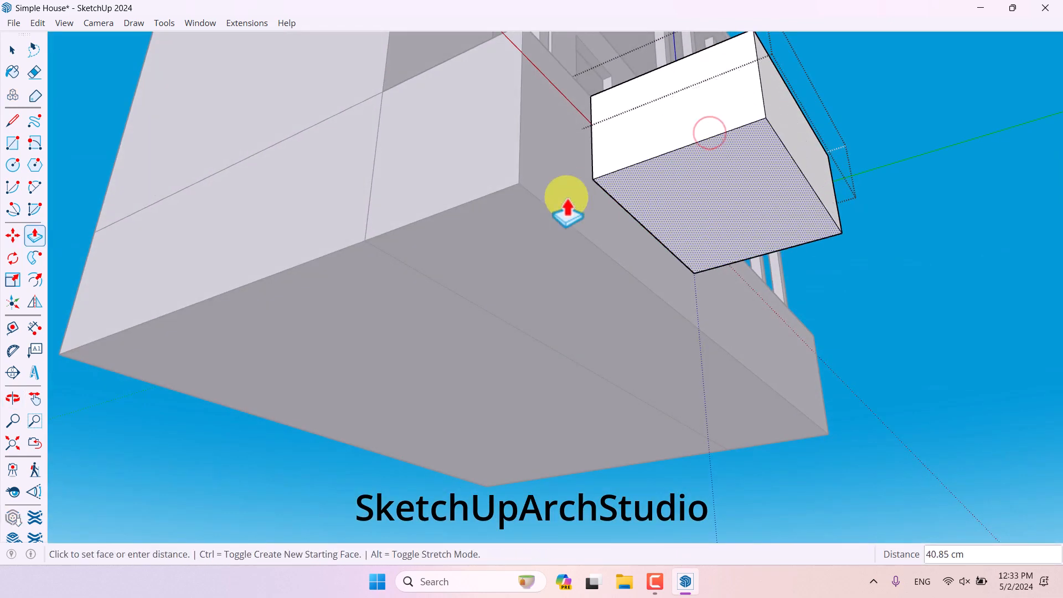
{"action": "type", "text": "90"}
{"action": "key", "text": "Return"}
- Create a vertical guide 20 cm in from the block's front left edge with the Tape Measure
{"action": "middle_click_drag", "start_coordinate": [645, 132], "coordinate": [742, 334]}
{"action": "scroll", "coordinate": [653, 315], "scroll_direction": "down", "scroll_amount": 4}
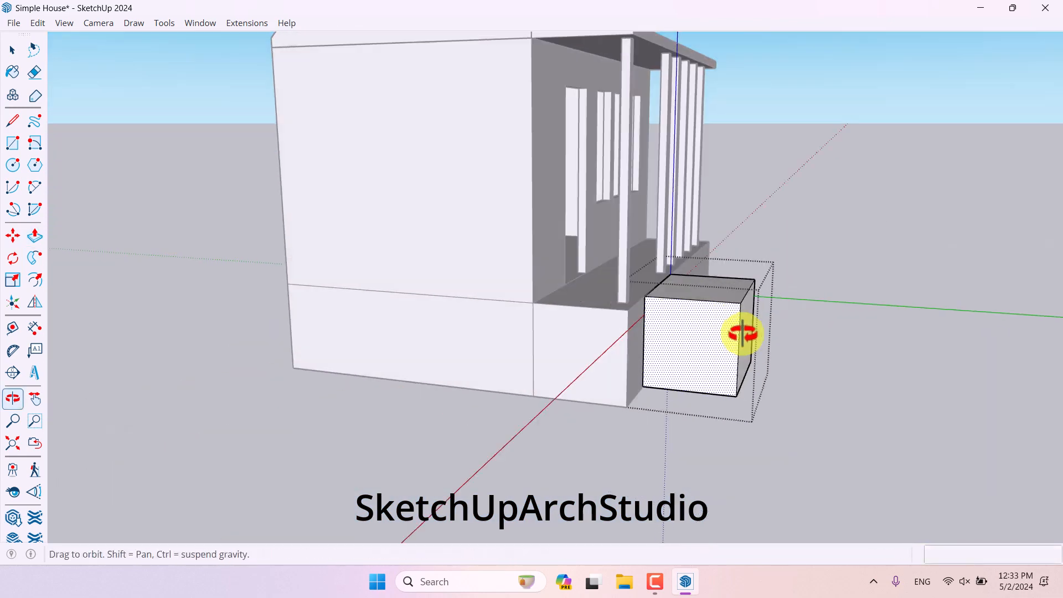
{"action": "scroll", "coordinate": [743, 333], "scroll_direction": "up", "scroll_amount": 5}
{"action": "left_click", "coordinate": [13, 327]}
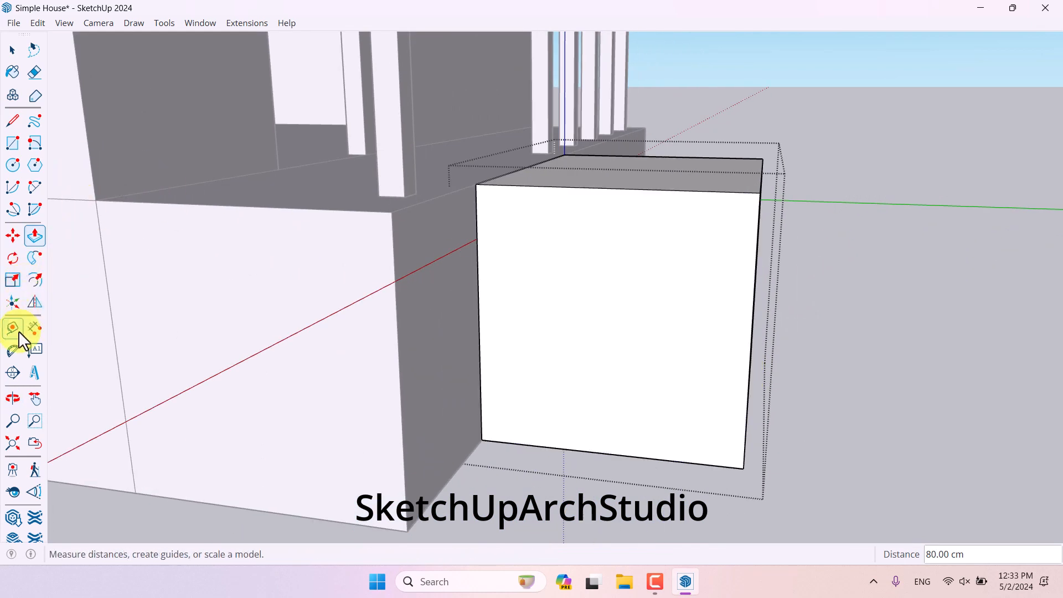
{"action": "left_click", "coordinate": [18, 330]}
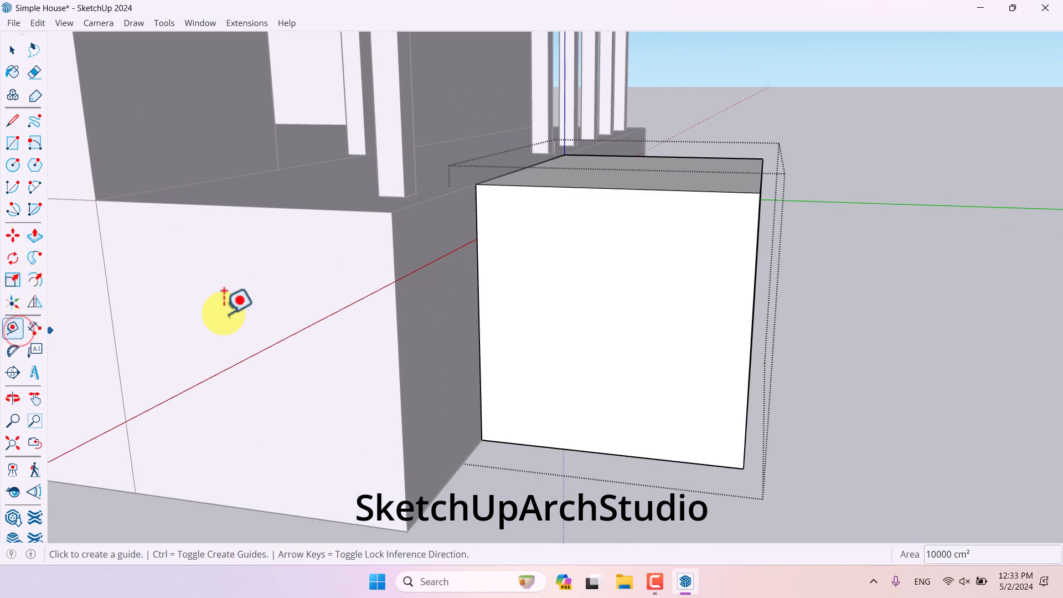
{"action": "left_click", "coordinate": [477, 236]}
{"action": "left_click", "coordinate": [11, 331]}
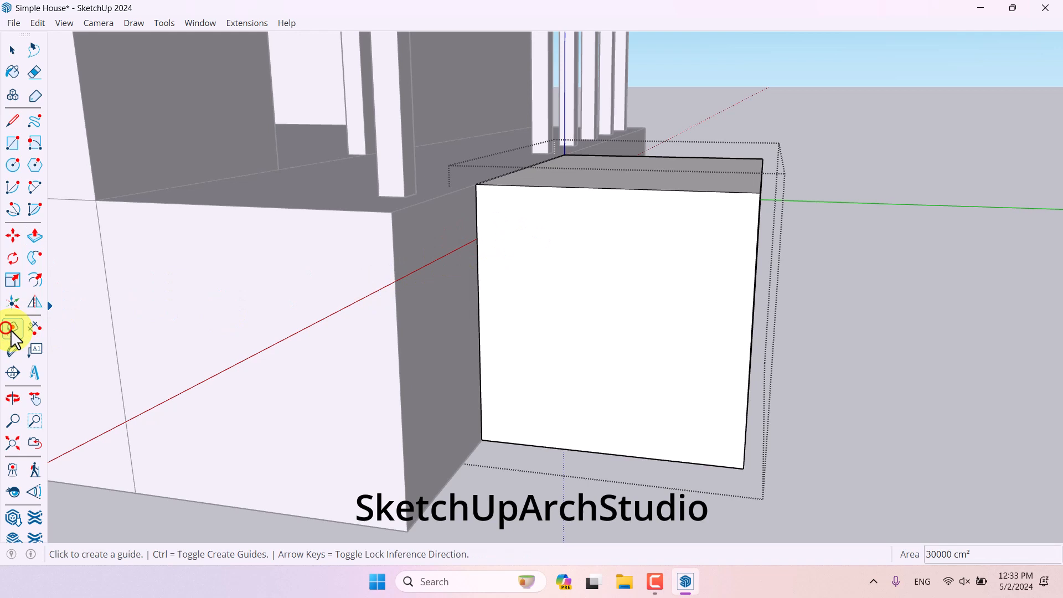
{"action": "left_click", "coordinate": [478, 270]}
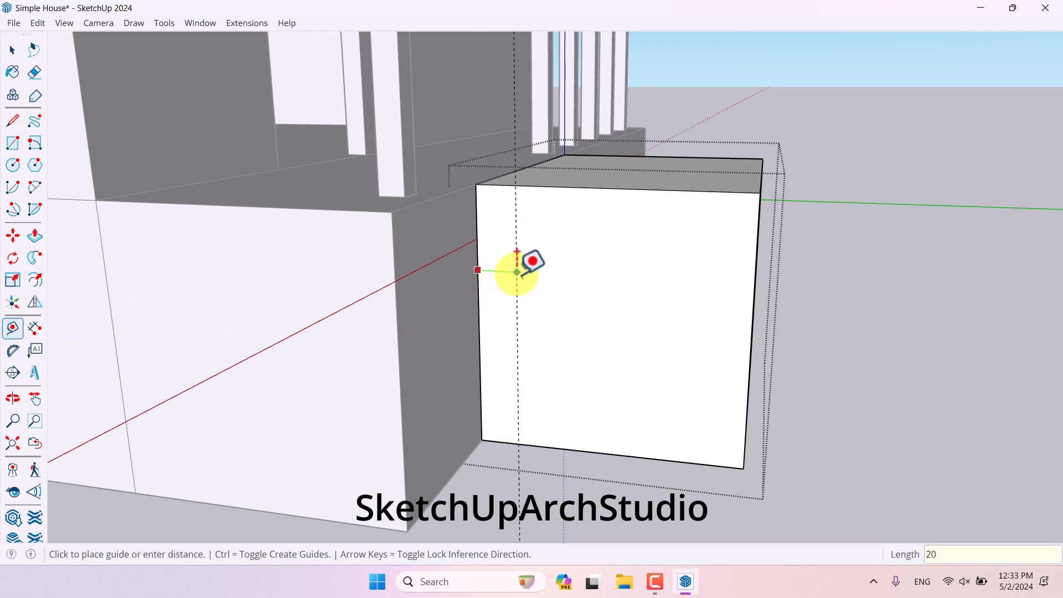
{"action": "key", "text": "Return"}
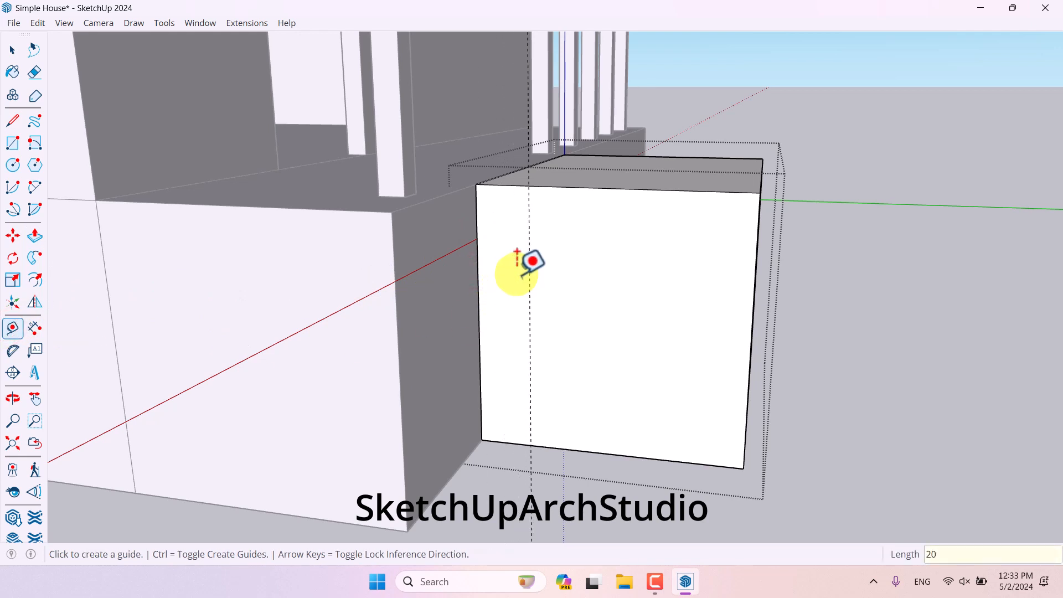
- Draw a stepped line of 20 cm segments on the block's front face, starting where the guide meets the top edge
{"action": "left_click", "coordinate": [21, 129]}
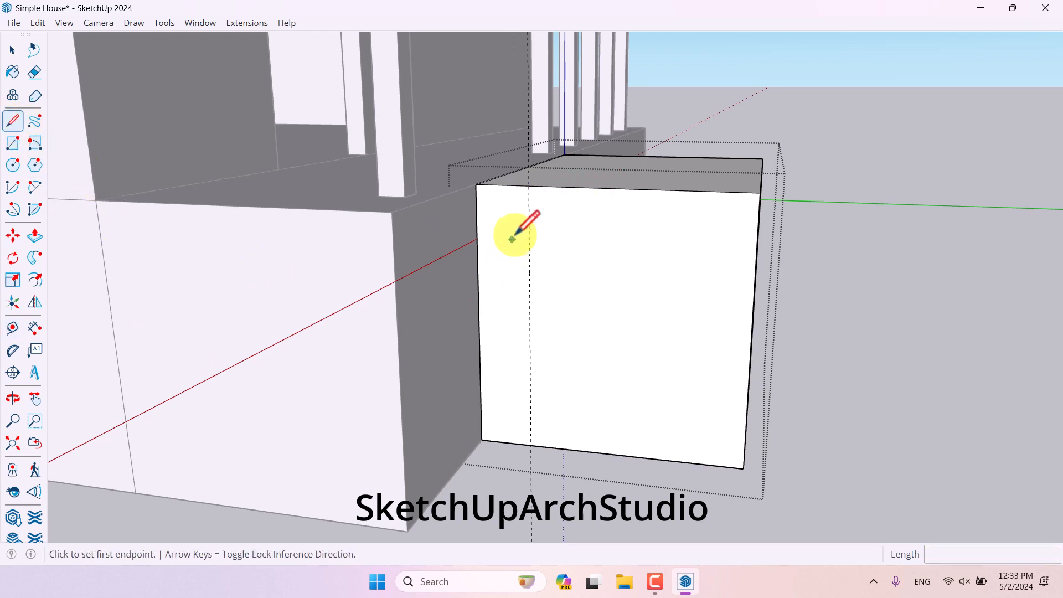
{"action": "left_click", "coordinate": [528, 185]}
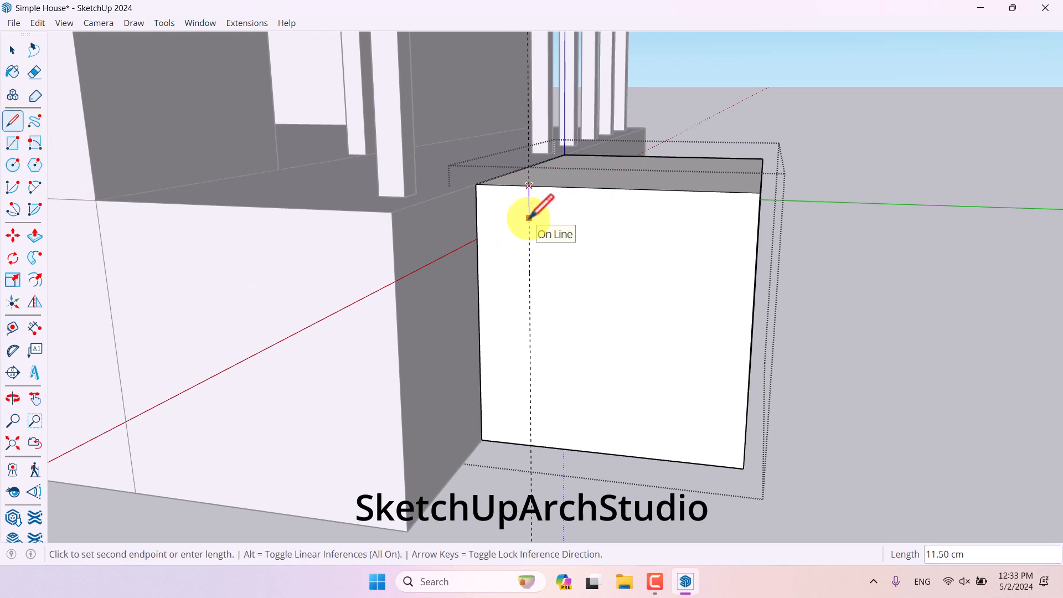
{"action": "type", "text": "20"}
{"action": "key", "text": "Return"}
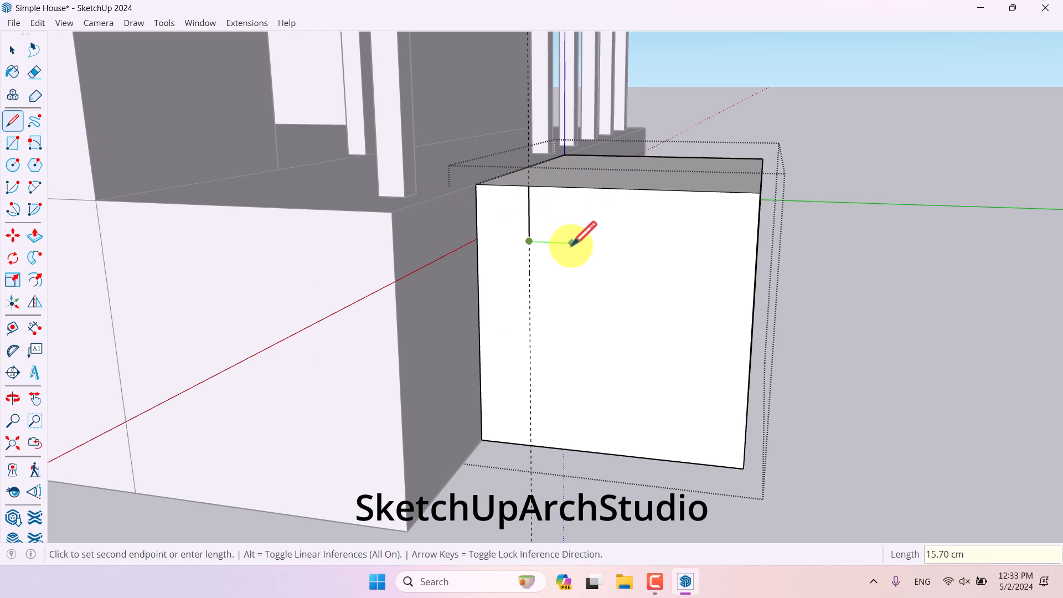
{"action": "type", "text": "20"}
{"action": "key", "text": "Return"}
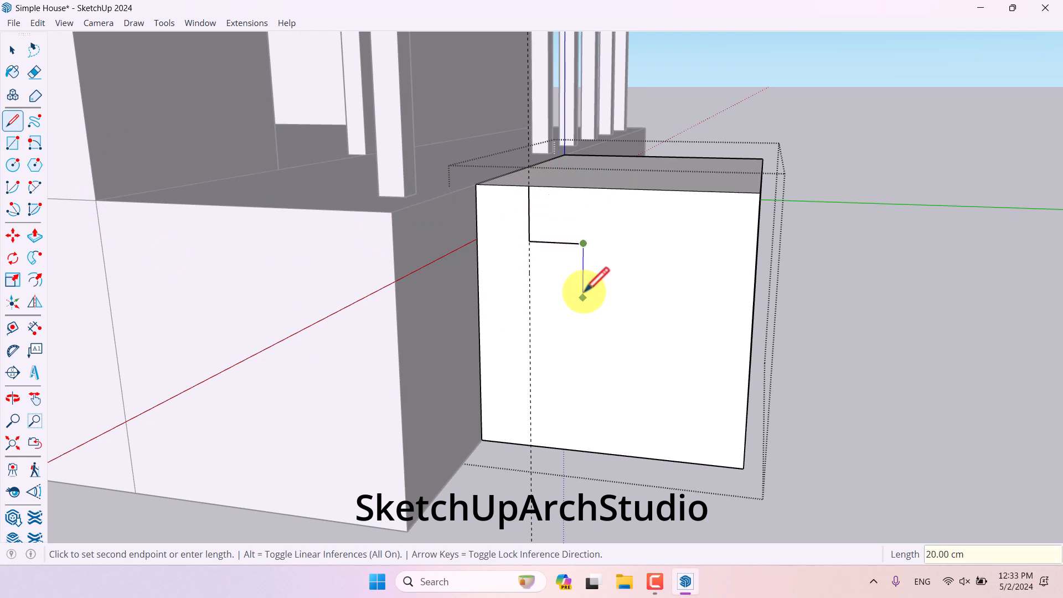
{"action": "left_click", "coordinate": [583, 297]}
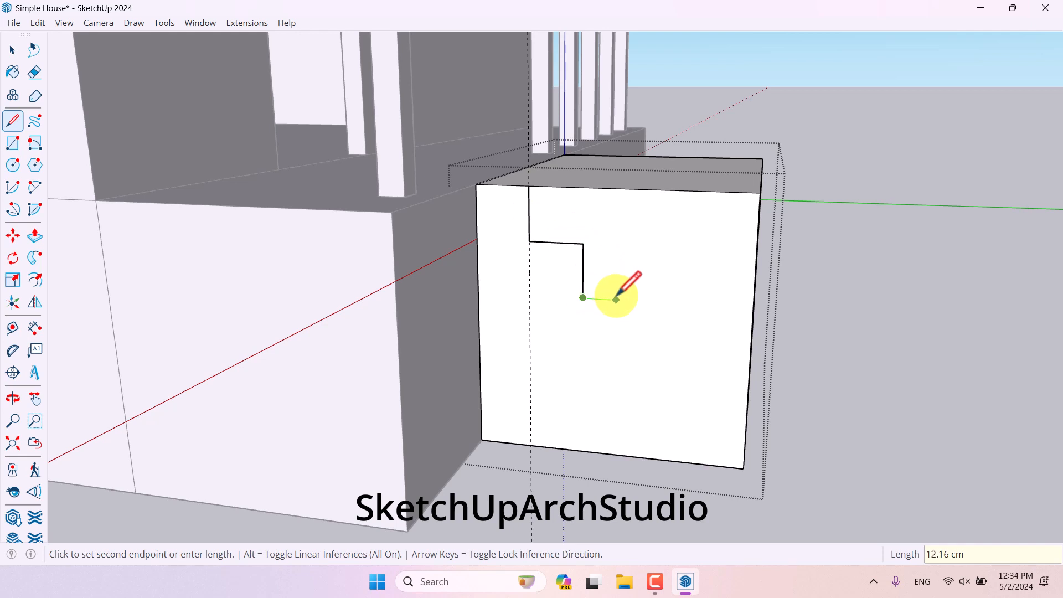
{"action": "type", "text": "20"}
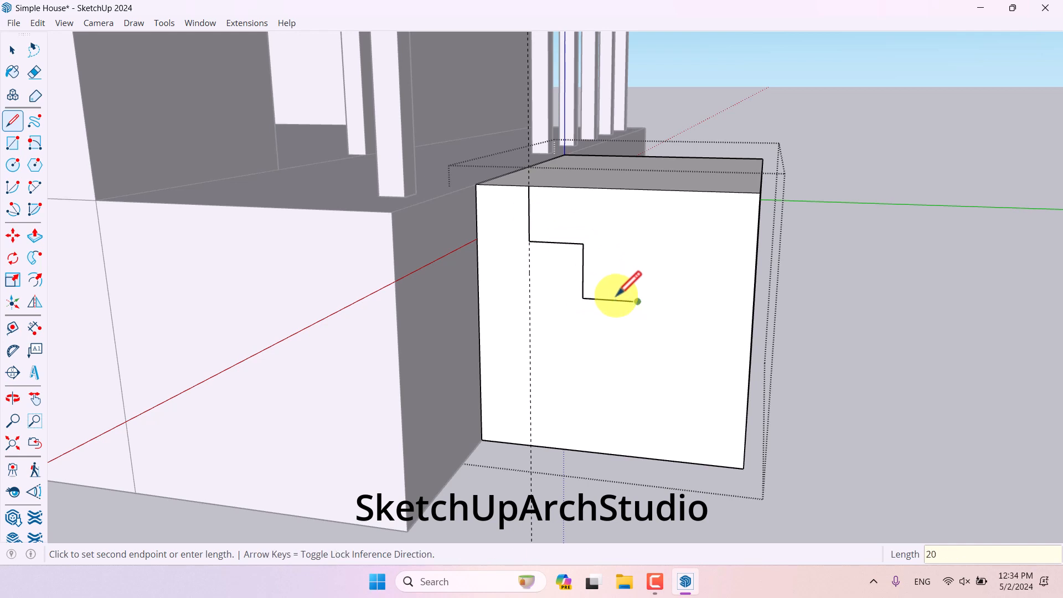
{"action": "key", "text": "Return"}
{"action": "key", "text": "space"}
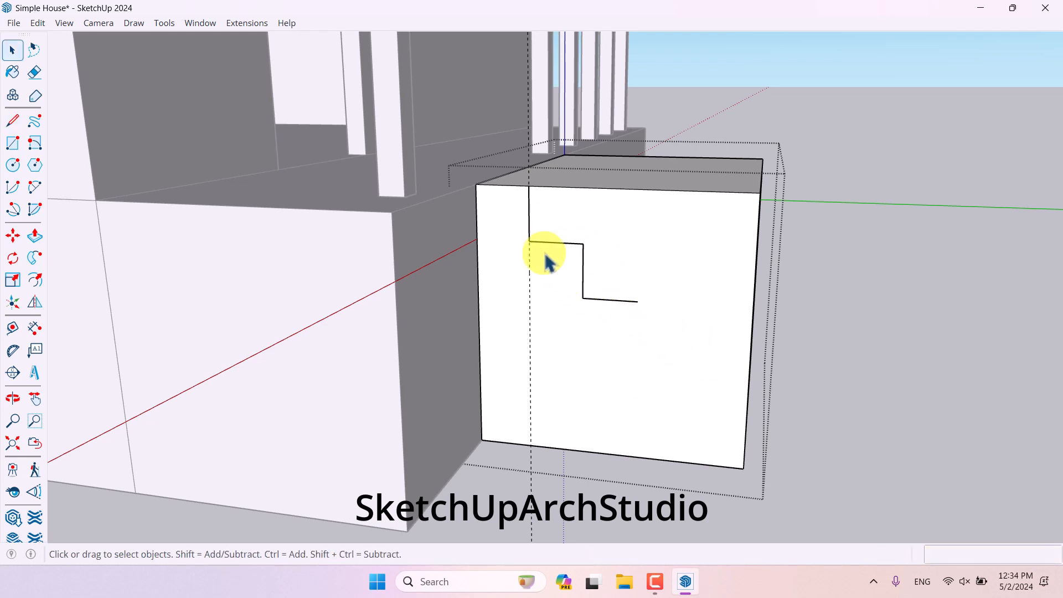
- Copy the step profile diagonally along itself to extend the stair outline down to the block's lower corner
{"action": "left_click", "coordinate": [583, 260], "text": "ctrl"}
{"action": "scroll", "coordinate": [575, 282], "scroll_direction": "up", "scroll_amount": 2}
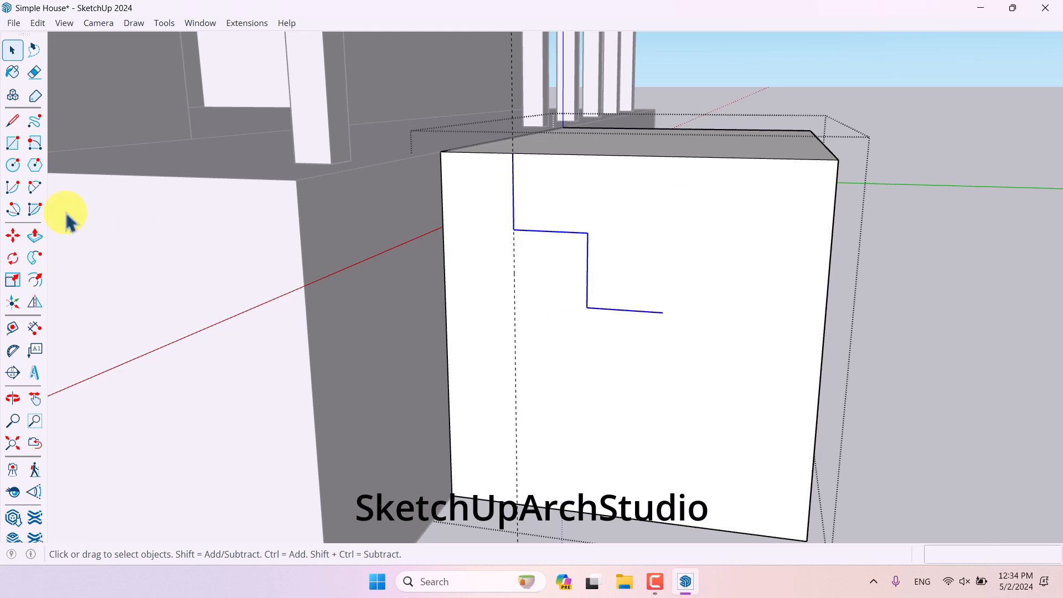
{"action": "left_click", "coordinate": [11, 237]}
{"action": "key", "text": "ctrl"}
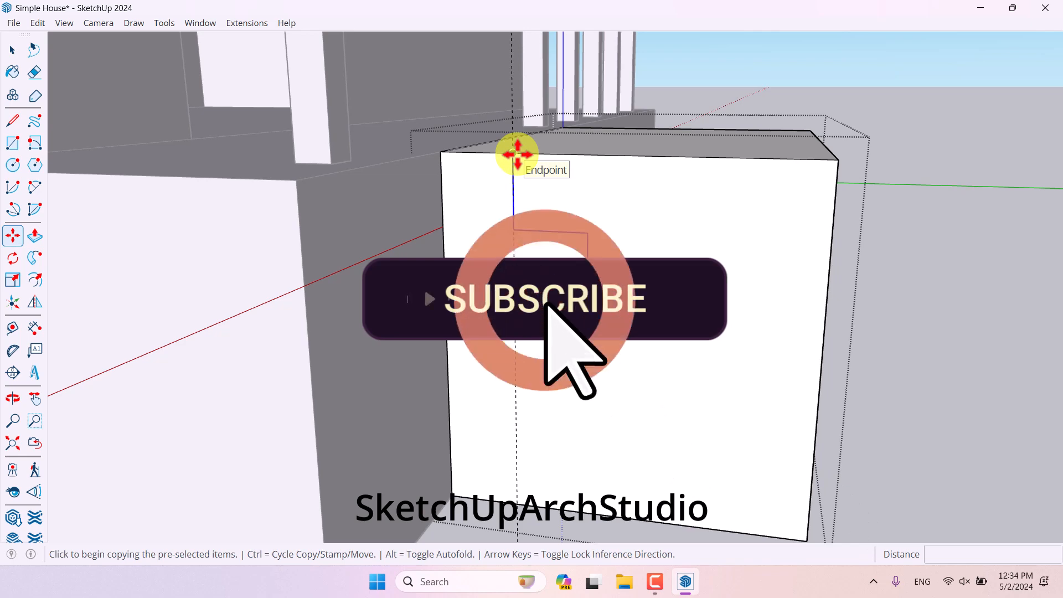
{"action": "left_click", "coordinate": [513, 154]}
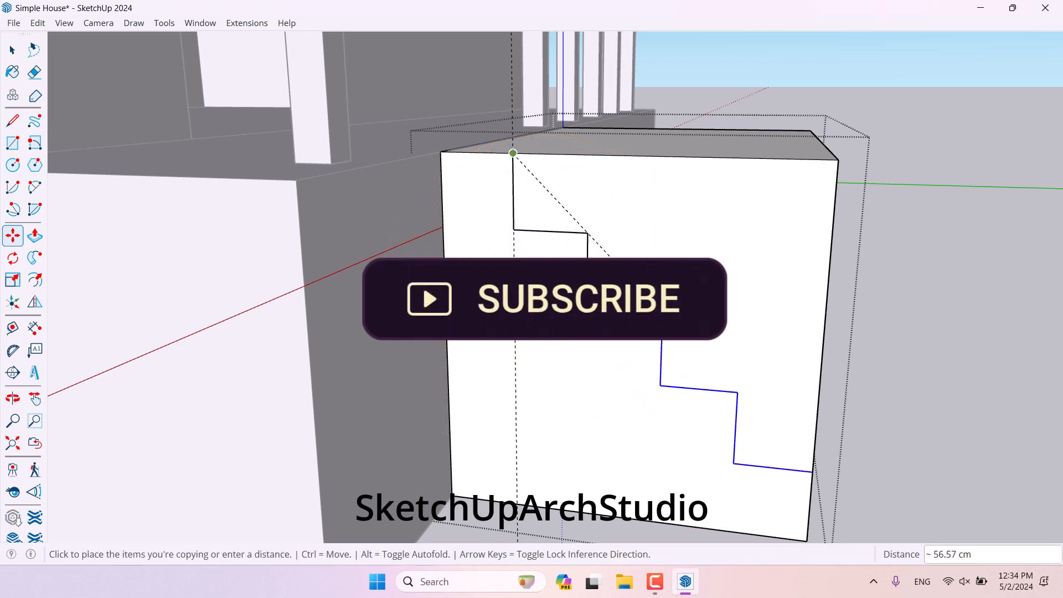
{"action": "left_click", "coordinate": [661, 311]}
{"action": "scroll", "coordinate": [624, 211], "scroll_direction": "down", "scroll_amount": 4}
{"action": "middle_click_drag", "start_coordinate": [628, 229], "coordinate": [476, 235]}
{"action": "key", "text": "space"}
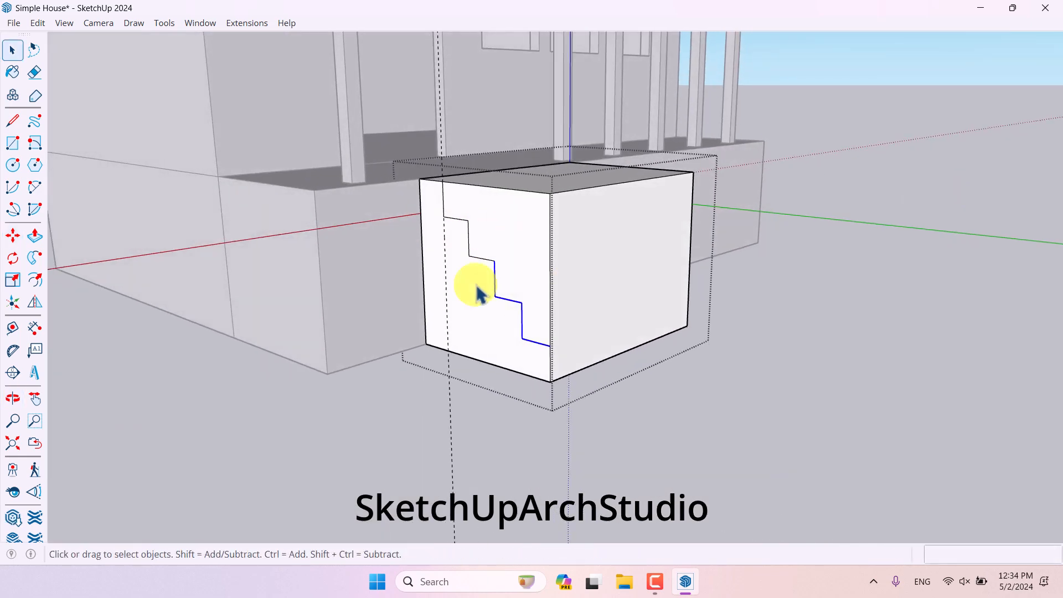
- Push the face above the stair outline back through the block with Push/Pull to carve out the steps
{"action": "scroll", "coordinate": [476, 285], "scroll_direction": "up", "scroll_amount": 3}
{"action": "middle_click_drag", "start_coordinate": [476, 284], "coordinate": [609, 322]}
{"action": "left_click_drag", "start_coordinate": [585, 480], "coordinate": [530, 530]}
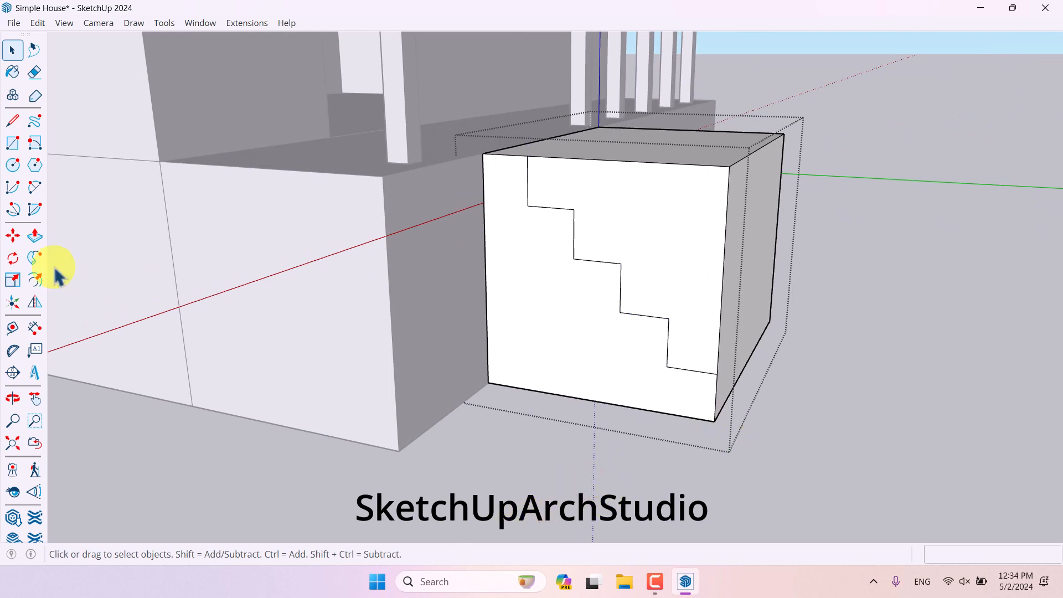
{"action": "left_click", "coordinate": [28, 236]}
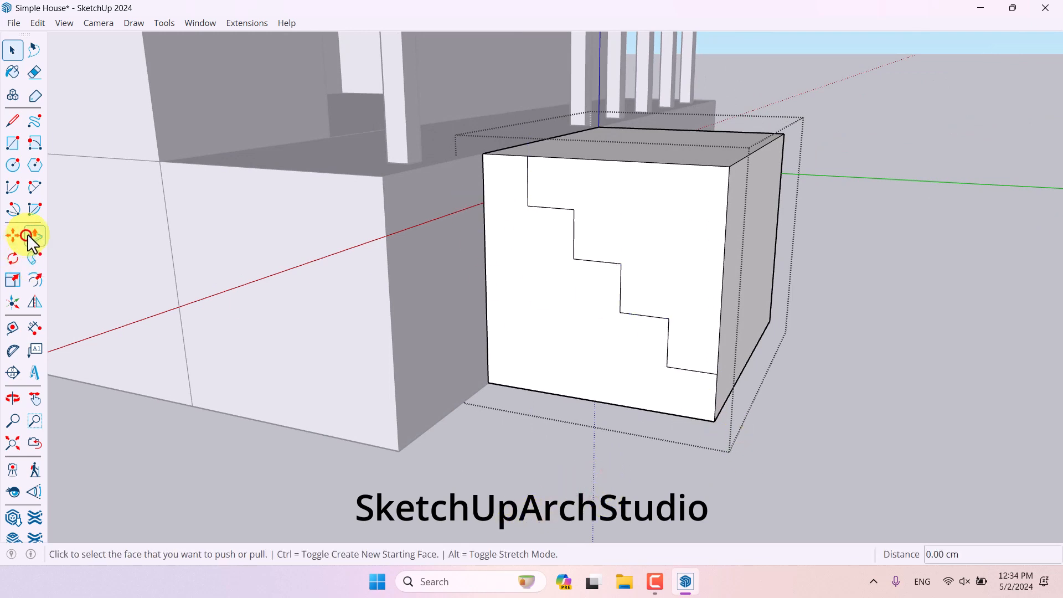
{"action": "left_click", "coordinate": [576, 196]}
{"action": "left_click", "coordinate": [731, 171]}
{"action": "middle_click_drag", "start_coordinate": [731, 171], "coordinate": [222, 443]}
{"action": "scroll", "coordinate": [664, 313], "scroll_direction": "down", "scroll_amount": 4}
{"action": "key", "text": "space"}
{"action": "left_click", "coordinate": [668, 309]}
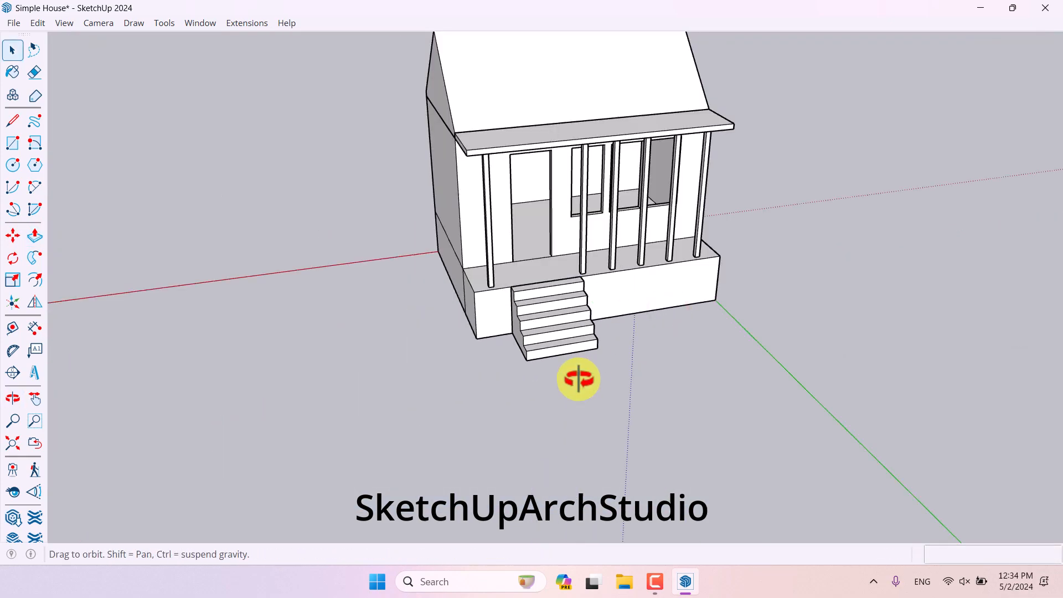
- Move the stairs group sideways along the base's front, setting the distance to 70 cm
{"action": "middle_click_drag", "start_coordinate": [578, 379], "coordinate": [530, 357]}
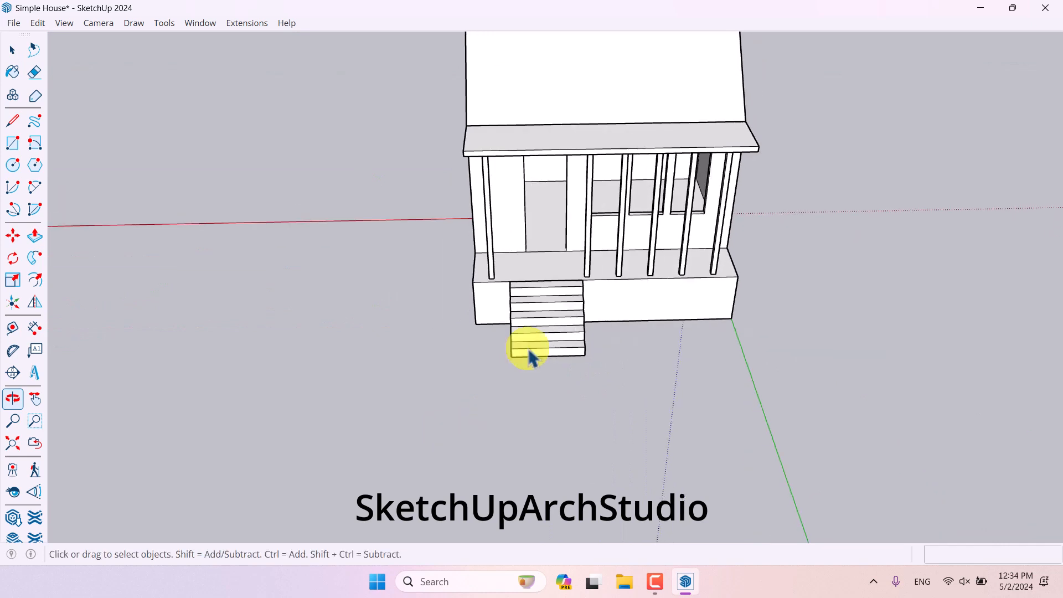
{"action": "left_click", "coordinate": [530, 357]}
{"action": "scroll", "coordinate": [540, 304], "scroll_direction": "up", "scroll_amount": 3}
{"action": "left_click", "coordinate": [13, 235]}
{"action": "scroll", "coordinate": [458, 258], "scroll_direction": "up", "scroll_amount": 3}
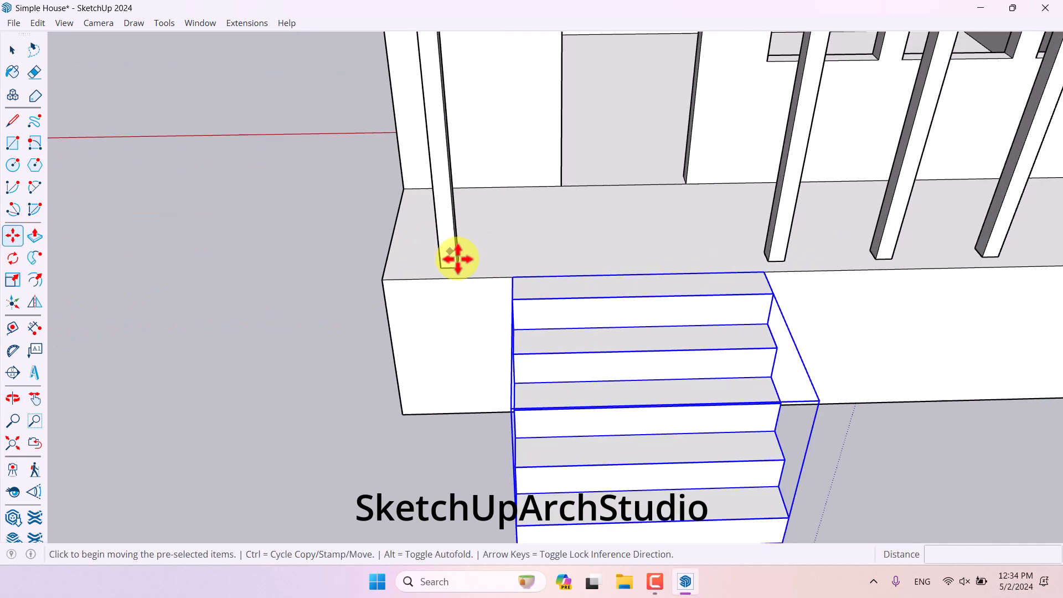
{"action": "left_click", "coordinate": [508, 276]}
{"action": "left_click", "coordinate": [384, 276]}
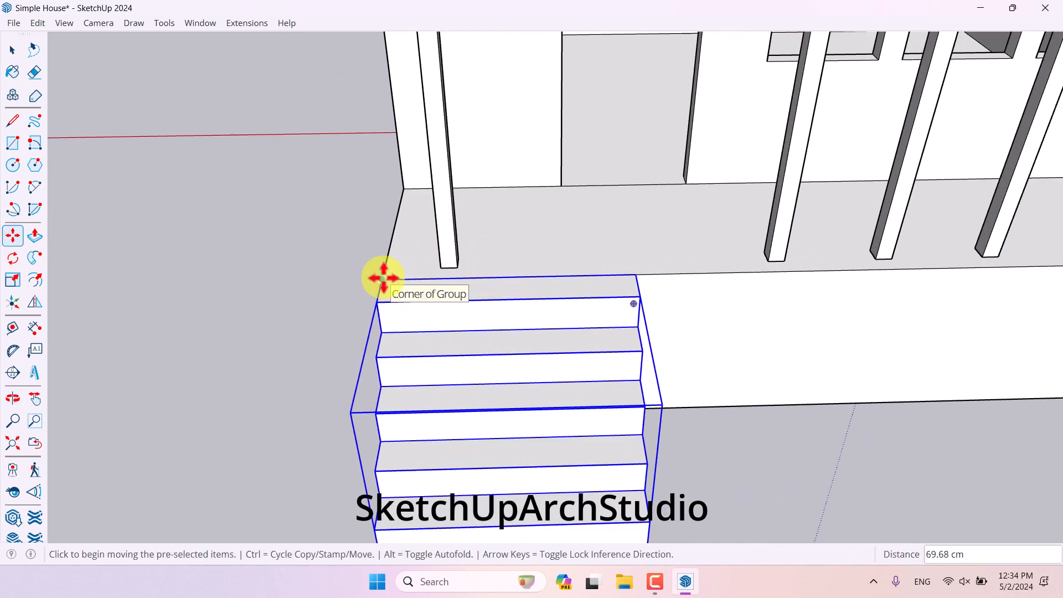
{"action": "left_click", "coordinate": [383, 277]}
{"action": "type", "text": "80"}
{"action": "key", "text": "Return"}
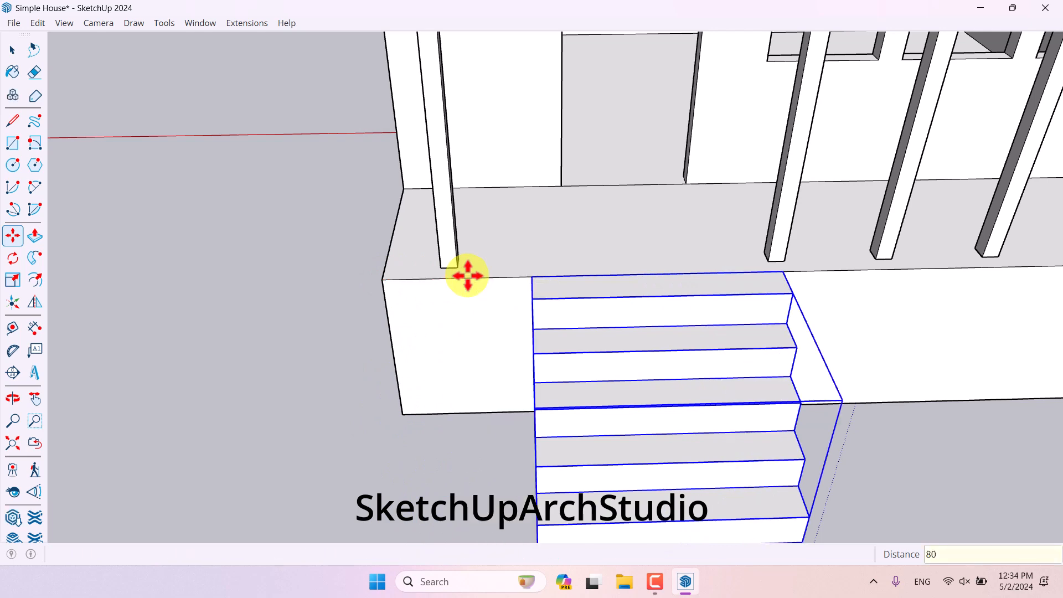
{"action": "middle_click_drag", "start_coordinate": [475, 281], "coordinate": [426, 396]}
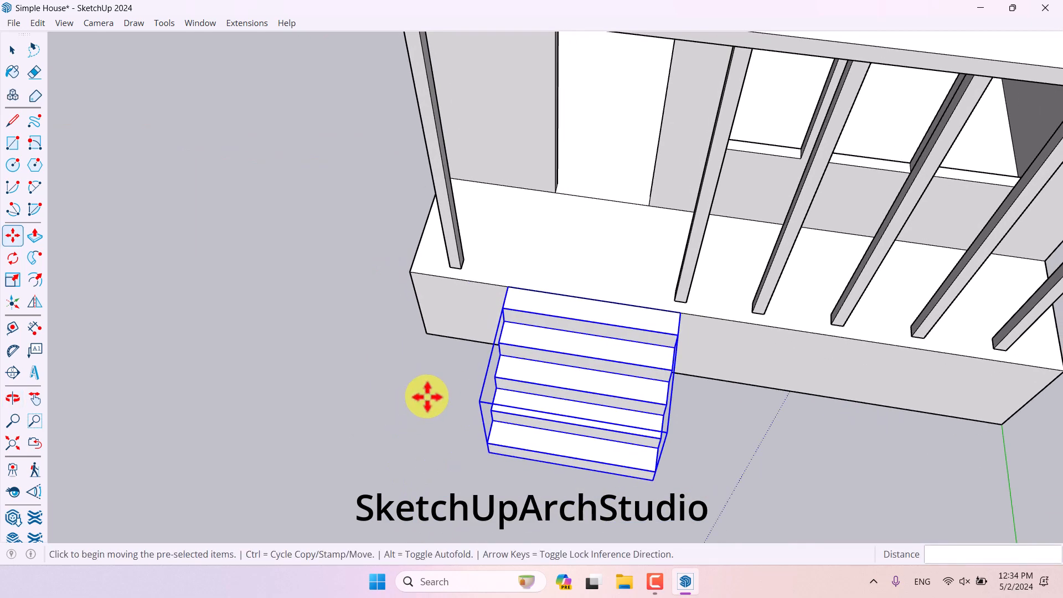
{"action": "type", "text": "70"}
{"action": "key", "text": "Return"}
{"action": "key", "text": "space"}
{"action": "scroll", "coordinate": [515, 427], "scroll_direction": "down", "scroll_amount": 4}
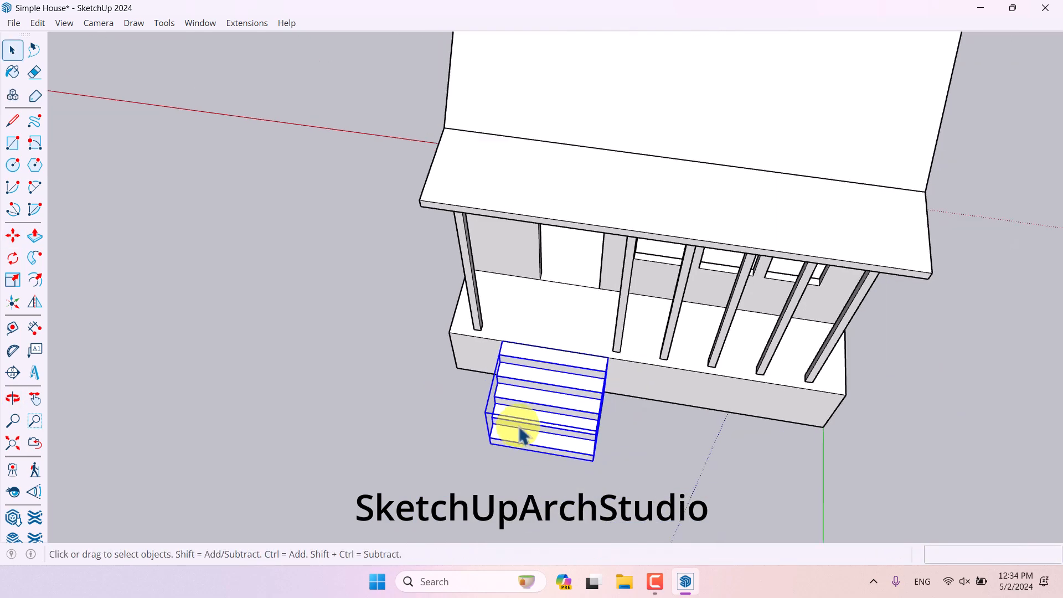
- Orbit and zoom around the house to inspect the finished entrance steps
{"action": "middle_click_drag", "start_coordinate": [517, 426], "coordinate": [820, 211]}
{"action": "left_click", "coordinate": [819, 224]}
{"action": "scroll", "coordinate": [592, 367], "scroll_direction": "up", "scroll_amount": 3}
{"action": "middle_click_drag", "start_coordinate": [591, 367], "coordinate": [527, 287]}
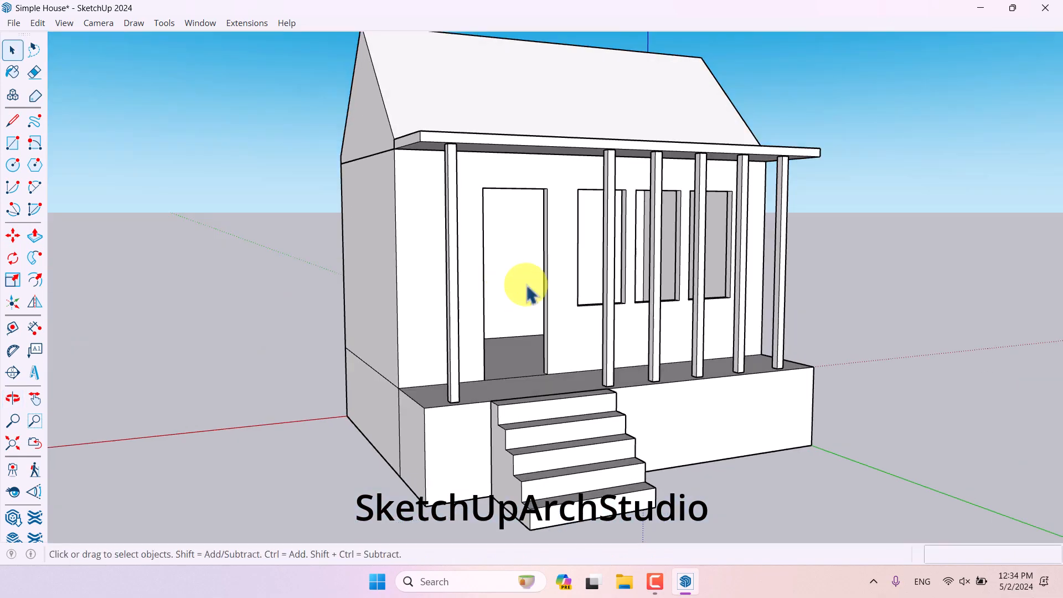
{"action": "scroll", "coordinate": [526, 287], "scroll_direction": "down", "scroll_amount": 4}
{"action": "middle_click_drag", "start_coordinate": [779, 283], "coordinate": [531, 218]}
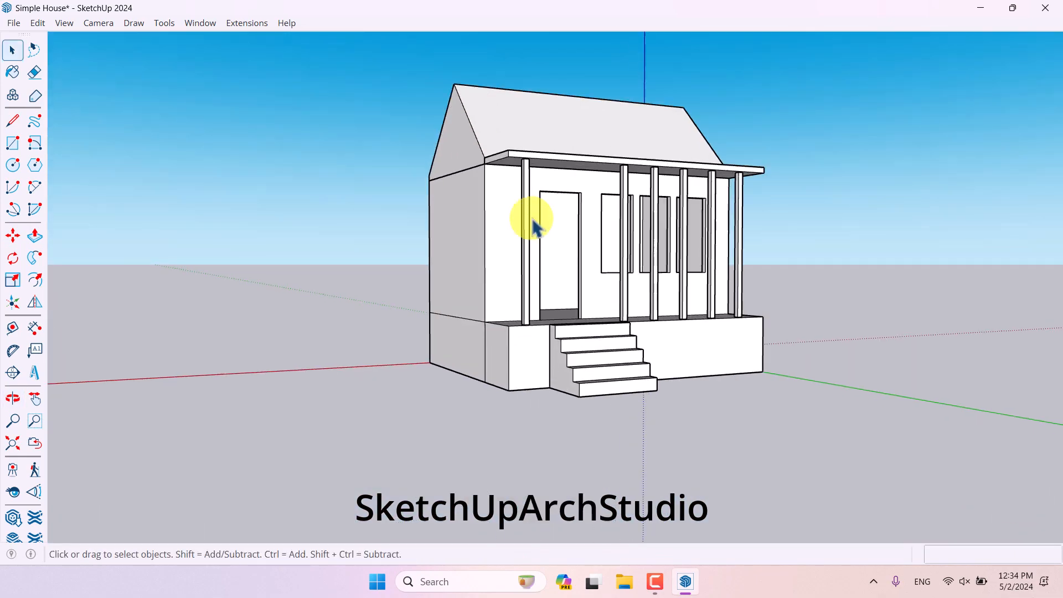
{"action": "scroll", "coordinate": [608, 292], "scroll_direction": "up", "scroll_amount": 3}
{"action": "scroll", "coordinate": [607, 287], "scroll_direction": "down", "scroll_amount": 2}
{"action": "middle_click_drag", "start_coordinate": [607, 286], "coordinate": [624, 394]}
{"action": "scroll", "coordinate": [572, 328], "scroll_direction": "down", "scroll_amount": 4}
{"action": "scroll", "coordinate": [635, 246], "scroll_direction": "up", "scroll_amount": 4}
{"action": "scroll", "coordinate": [585, 357], "scroll_direction": "up", "scroll_amount": 1}
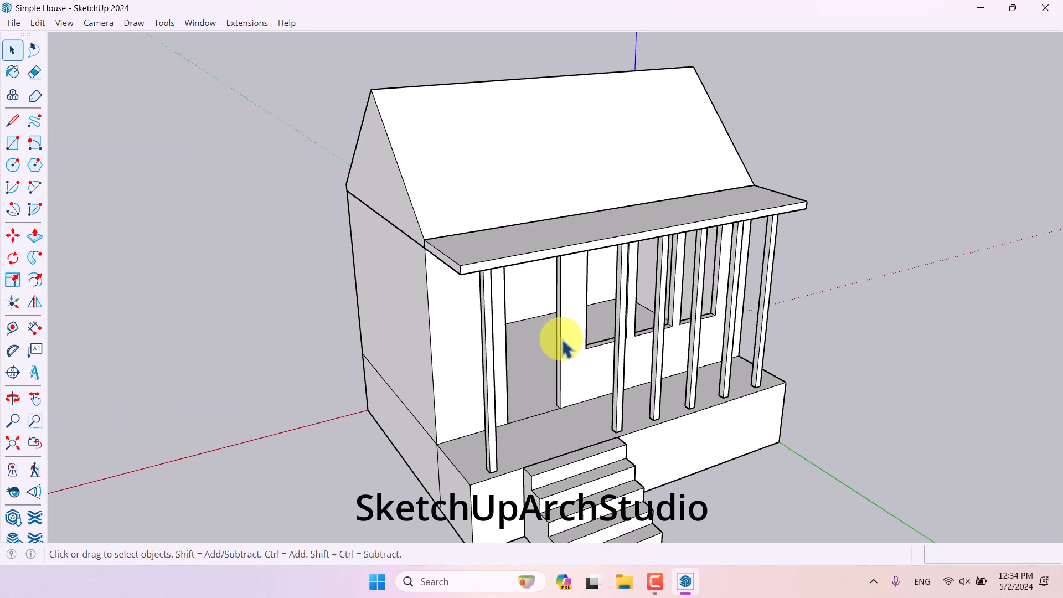
- Add a linear dimension along the house's side wall depth
{"action": "left_click", "coordinate": [38, 326]}
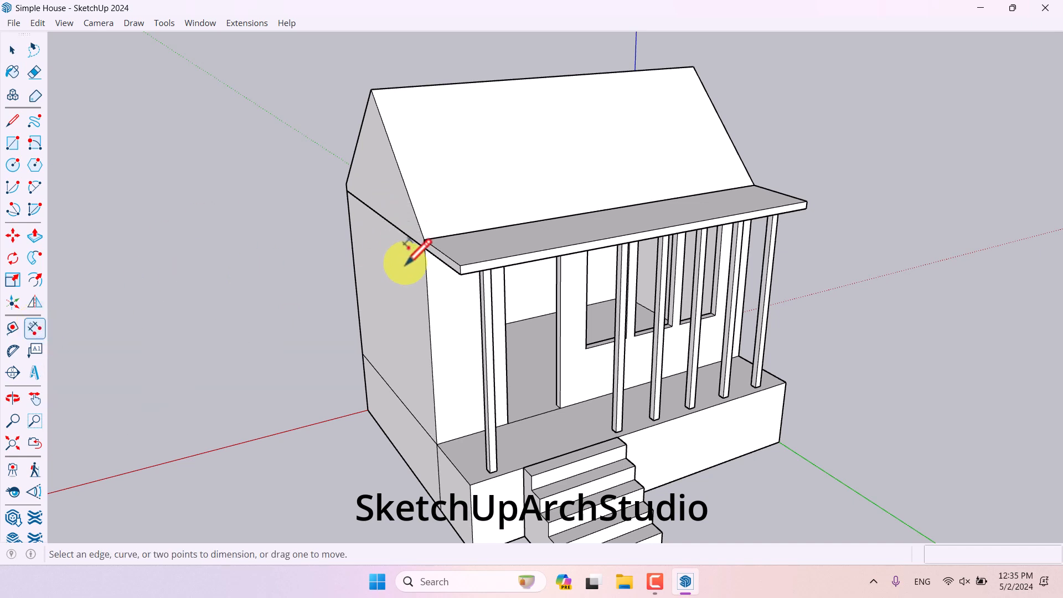
{"action": "left_click", "coordinate": [347, 189]}
{"action": "left_click", "coordinate": [376, 283]}
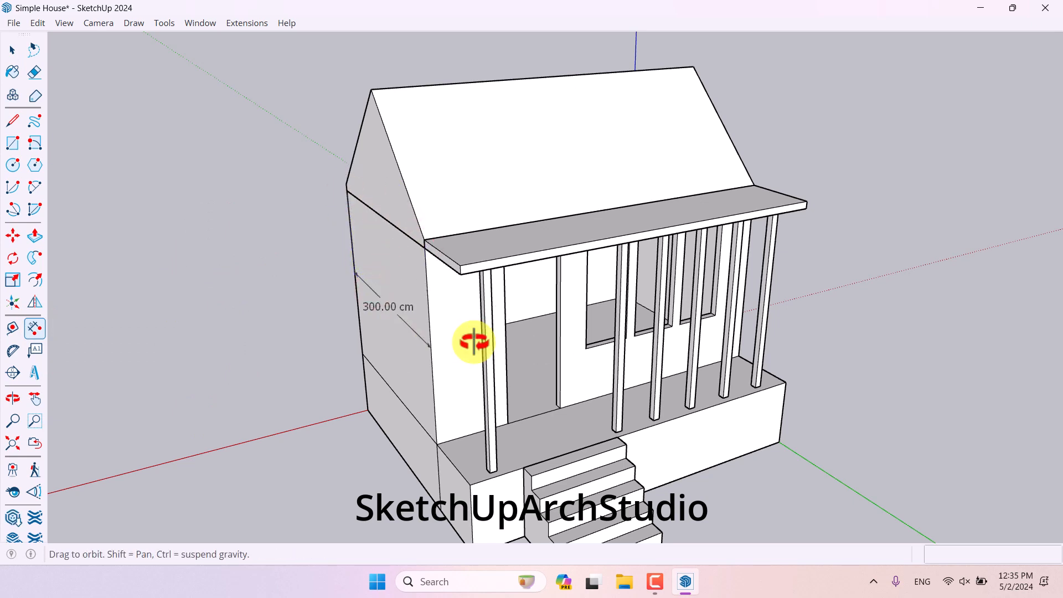
{"action": "middle_click_drag", "start_coordinate": [473, 341], "coordinate": [482, 368]}
- Add a linear dimension along the front canopy's length
{"action": "left_click", "coordinate": [455, 308]}
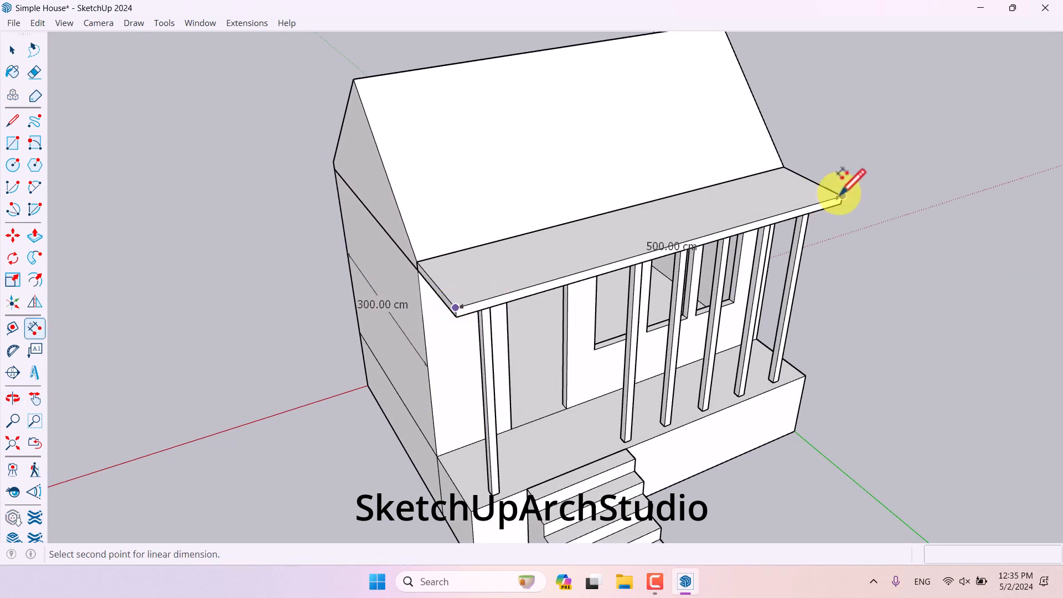
{"action": "left_click", "coordinate": [840, 193]}
{"action": "left_click", "coordinate": [803, 176]}
{"action": "middle_click_drag", "start_coordinate": [629, 185], "coordinate": [656, 249]}
{"action": "scroll", "coordinate": [653, 249], "scroll_direction": "up", "scroll_amount": 3}
{"action": "middle_click_drag", "start_coordinate": [636, 396], "coordinate": [656, 317]}
{"action": "scroll", "coordinate": [639, 451], "scroll_direction": "down", "scroll_amount": 3}
- Add a linear dimension along the roof's front eave edge
{"action": "left_click", "coordinate": [429, 170]}
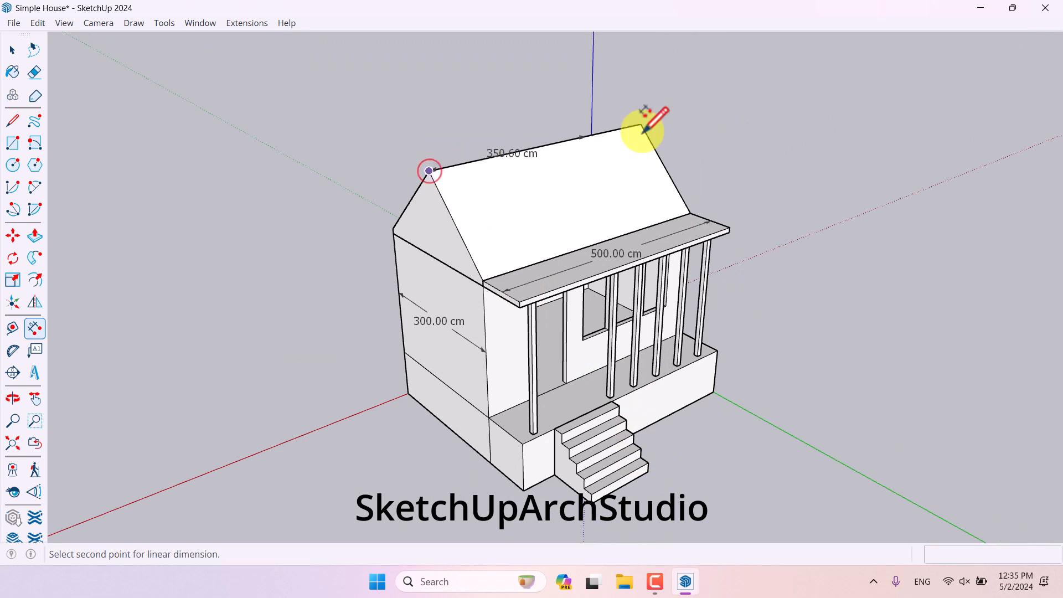
{"action": "left_click", "coordinate": [640, 123]}
{"action": "left_click", "coordinate": [667, 177]}
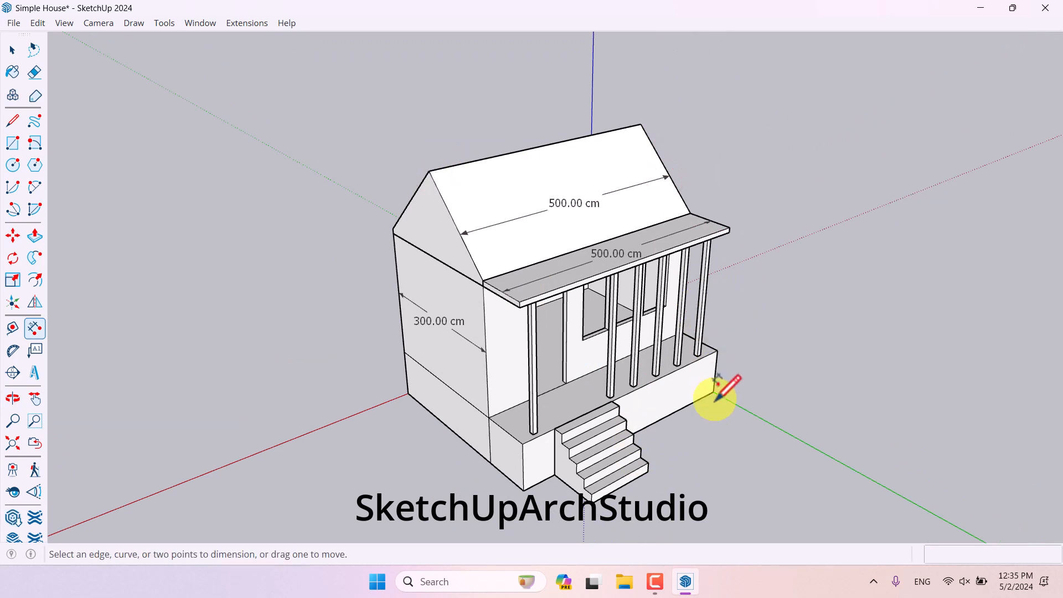
- Dimension the wall height from the base top to the eave at the front left corner
{"action": "scroll", "coordinate": [553, 493], "scroll_direction": "up", "scroll_amount": 2}
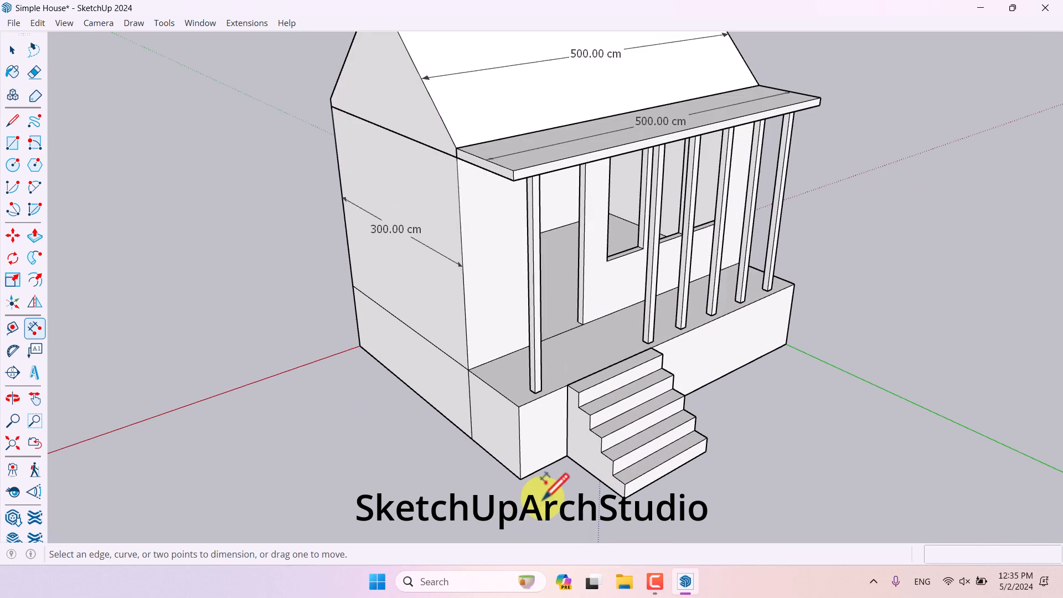
{"action": "left_click", "coordinate": [468, 370]}
{"action": "left_click", "coordinate": [456, 157]}
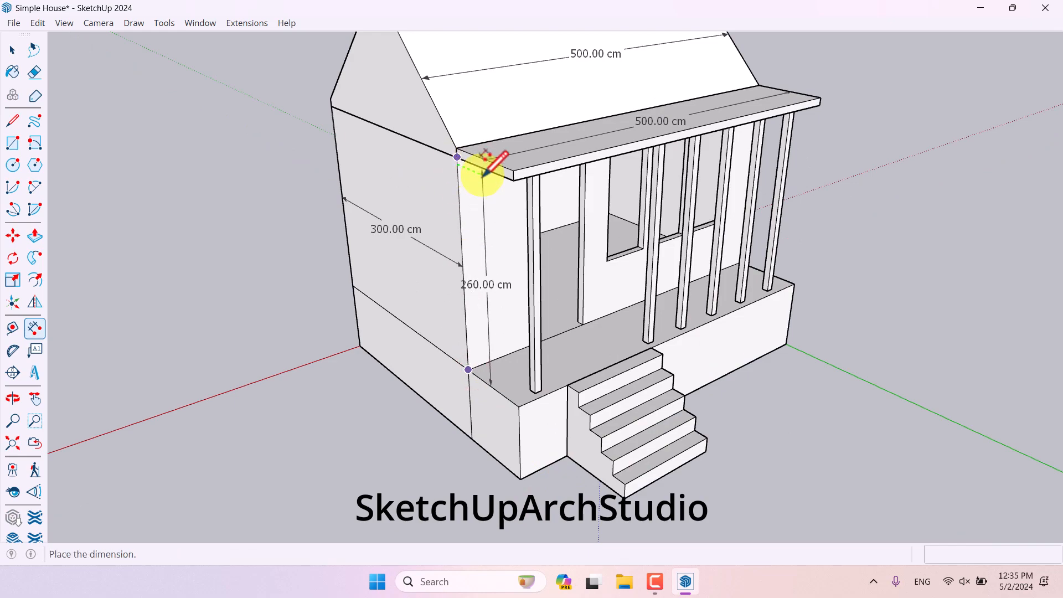
{"action": "left_click", "coordinate": [486, 169]}
{"action": "middle_click_drag", "start_coordinate": [553, 304], "coordinate": [444, 396]}
- Dimension the height from the canopy down to the base at the front wall
{"action": "left_click", "coordinate": [535, 105]}
{"action": "left_click", "coordinate": [450, 481]}
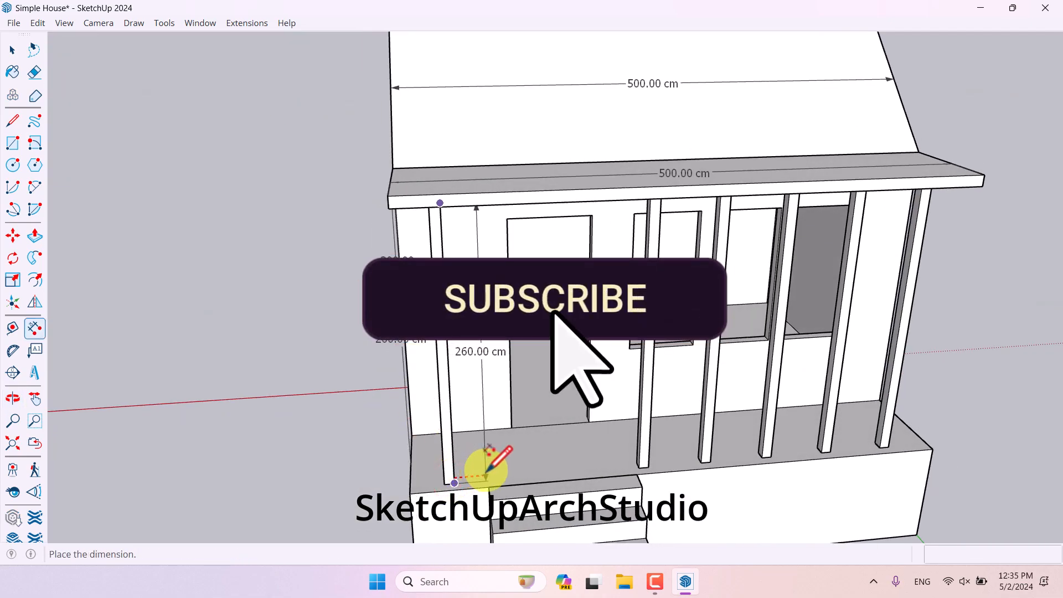
{"action": "left_click", "coordinate": [563, 430]}
{"action": "middle_click_drag", "start_coordinate": [563, 430], "coordinate": [678, 407]}
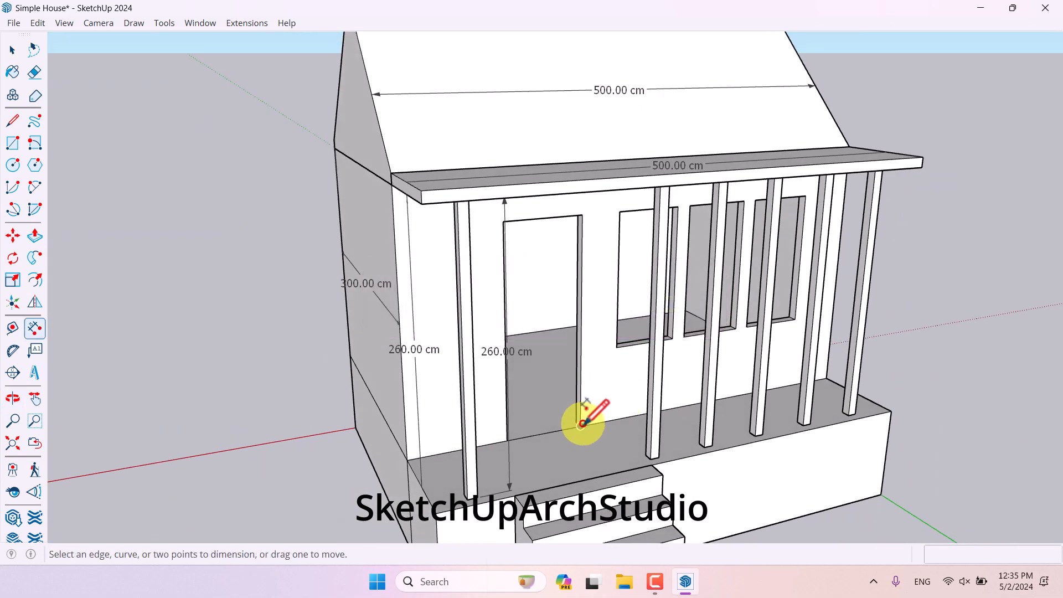
- Dimension the door opening's height
{"action": "left_click", "coordinate": [580, 426]}
{"action": "left_click", "coordinate": [581, 215]}
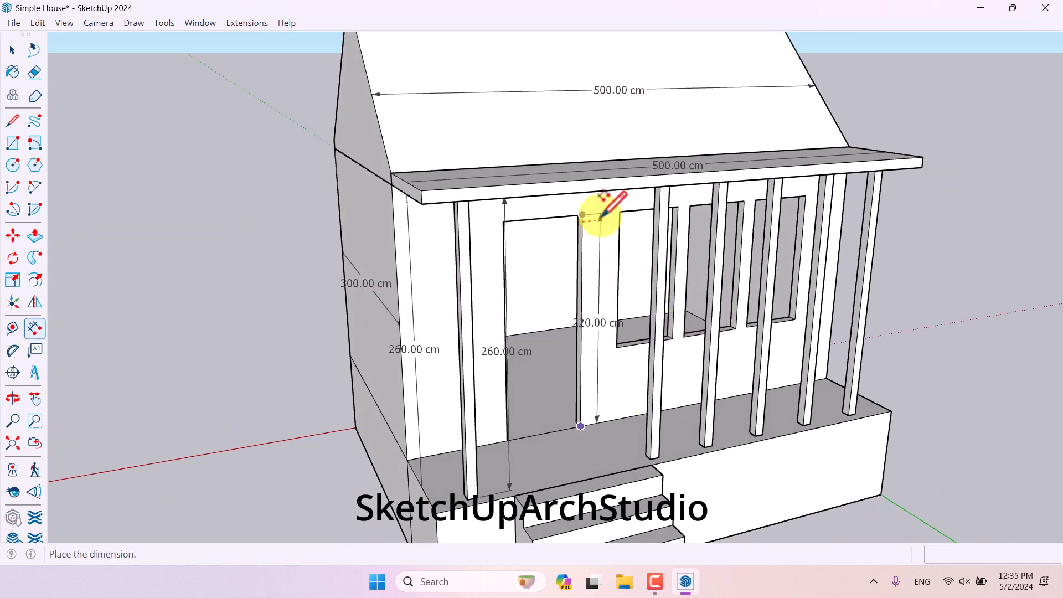
{"action": "left_click", "coordinate": [550, 226]}
{"action": "middle_click_drag", "start_coordinate": [562, 247], "coordinate": [509, 209]}
- Dimension the door opening's width along its top edge
{"action": "left_click", "coordinate": [503, 216]}
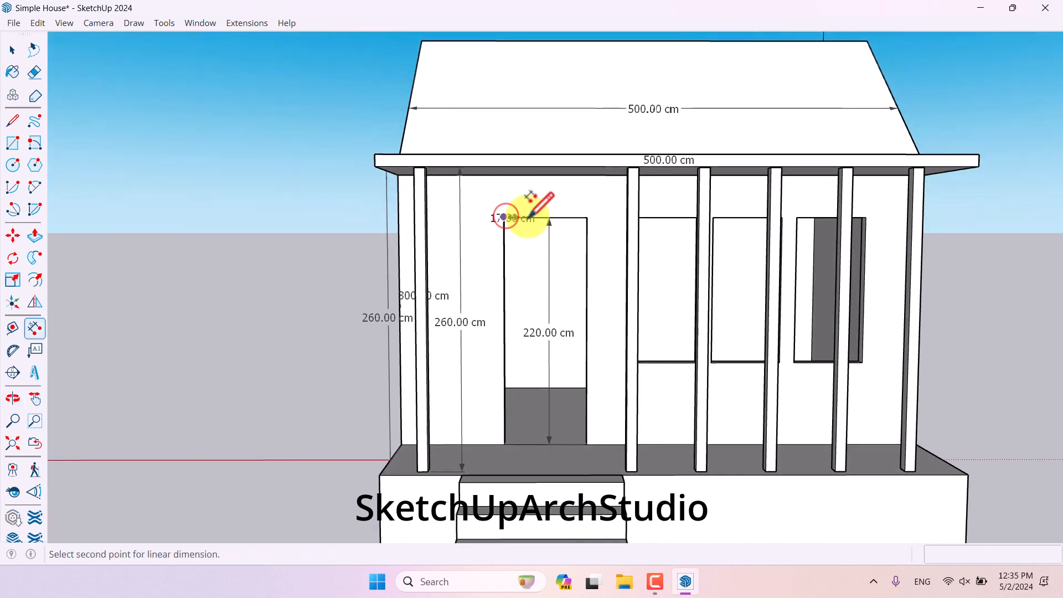
{"action": "left_click", "coordinate": [587, 216]}
{"action": "left_click", "coordinate": [590, 198]}
{"action": "middle_click_drag", "start_coordinate": [553, 277], "coordinate": [669, 275]}
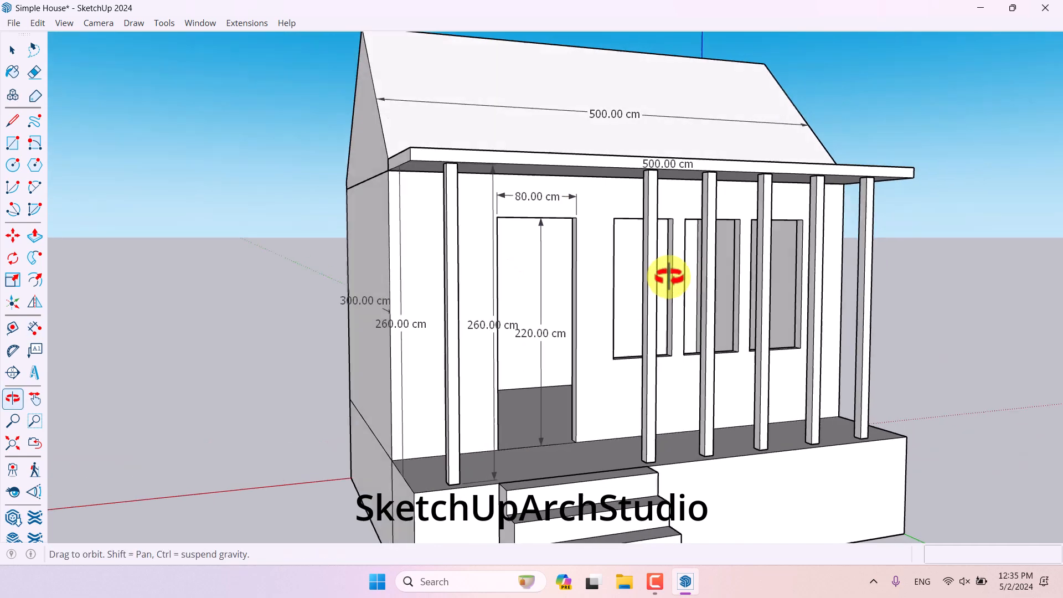
- Dimension the height of the first window opening
{"action": "left_click", "coordinate": [614, 217]}
{"action": "left_click", "coordinate": [612, 359]}
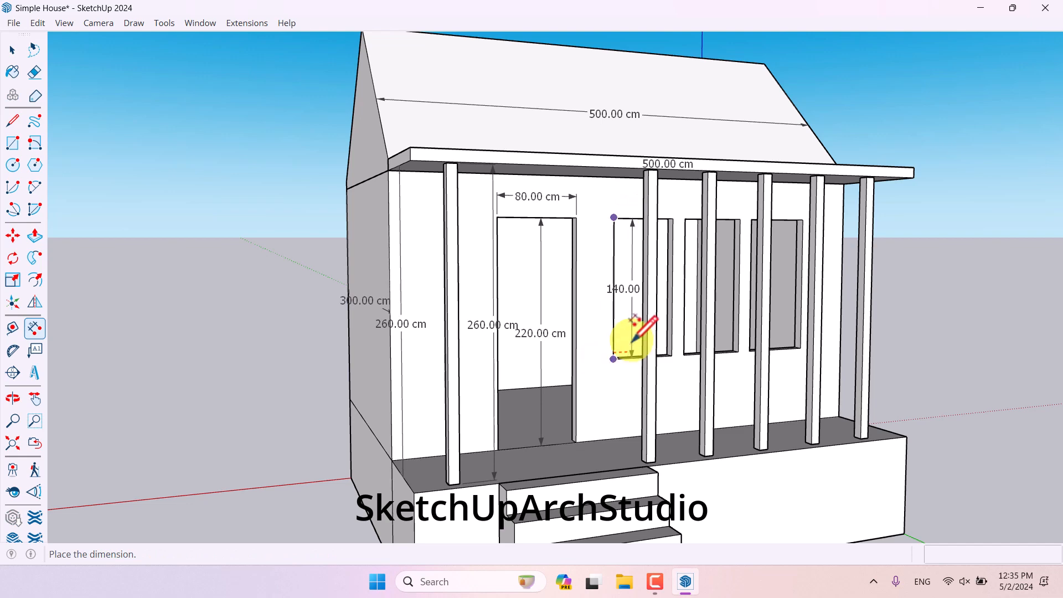
{"action": "middle_click_drag", "start_coordinate": [642, 338], "coordinate": [526, 346]}
{"action": "scroll", "coordinate": [660, 327], "scroll_direction": "up", "scroll_amount": 5}
{"action": "left_click", "coordinate": [663, 323]}
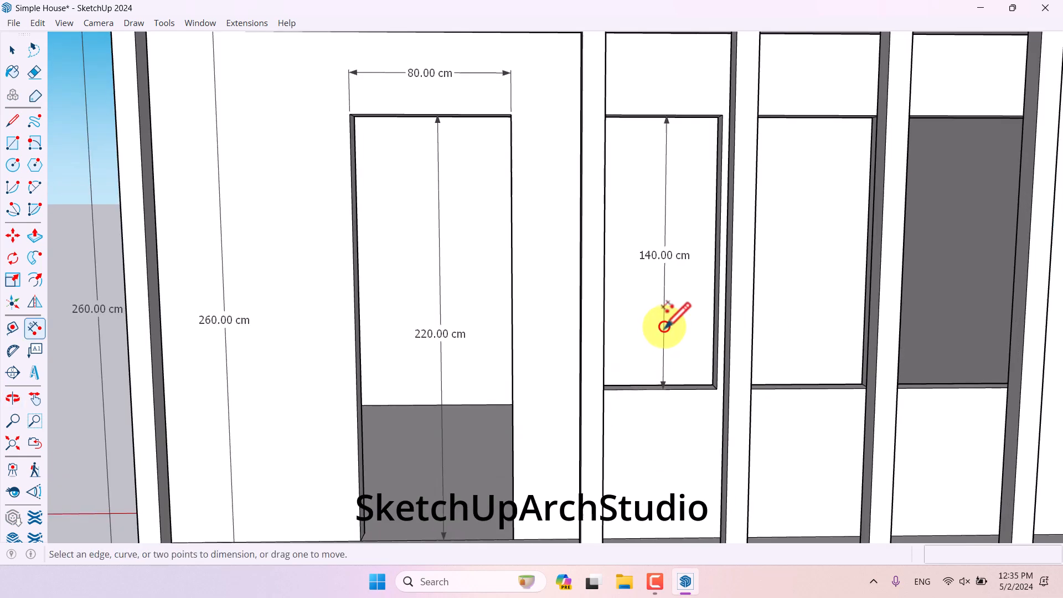
- Dimension the first window opening's width along its top edge
{"action": "middle_click_drag", "start_coordinate": [720, 114], "coordinate": [609, 118]}
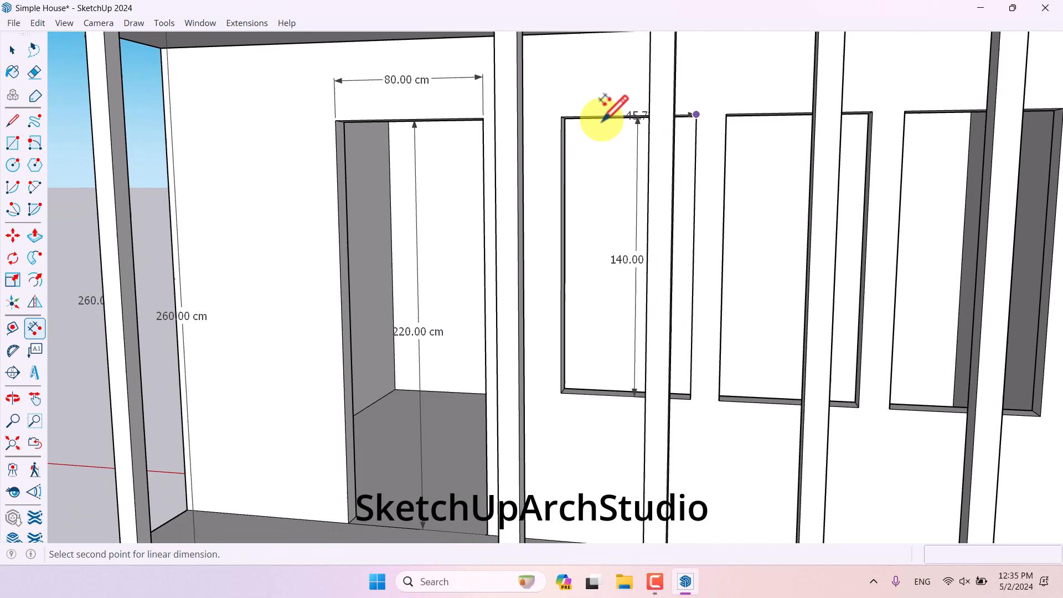
{"action": "left_click", "coordinate": [563, 117]}
{"action": "left_click", "coordinate": [566, 80]}
- Dimension the raised base's height at the corner beside the entrance steps
{"action": "scroll", "coordinate": [630, 212], "scroll_direction": "down", "scroll_amount": 3}
{"action": "scroll", "coordinate": [631, 212], "scroll_direction": "down", "scroll_amount": 6}
{"action": "middle_click_drag", "start_coordinate": [965, 207], "coordinate": [830, 335]}
{"action": "scroll", "coordinate": [484, 446], "scroll_direction": "up", "scroll_amount": 3}
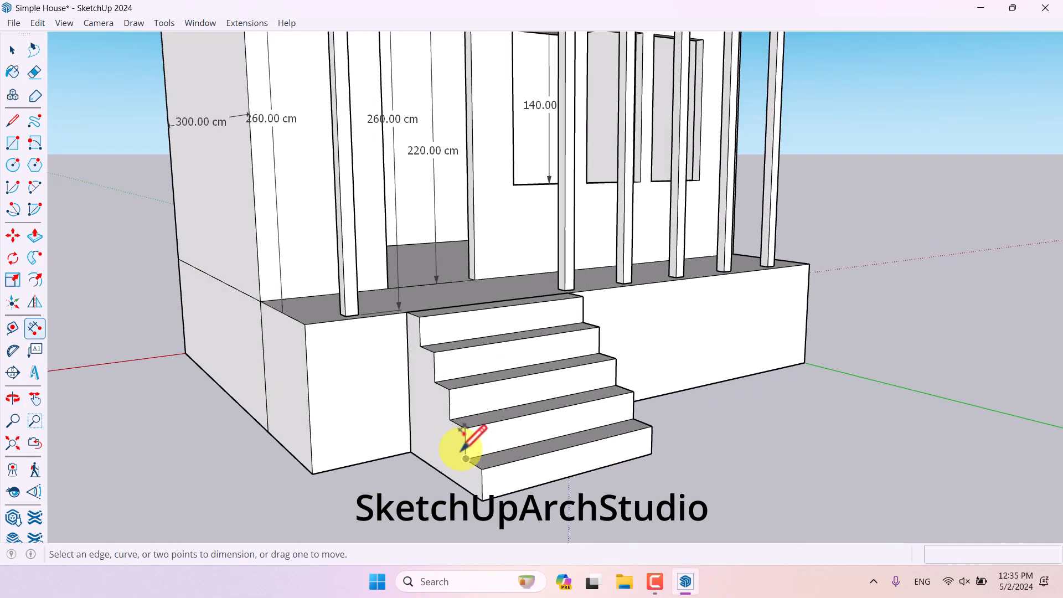
{"action": "left_click", "coordinate": [411, 314]}
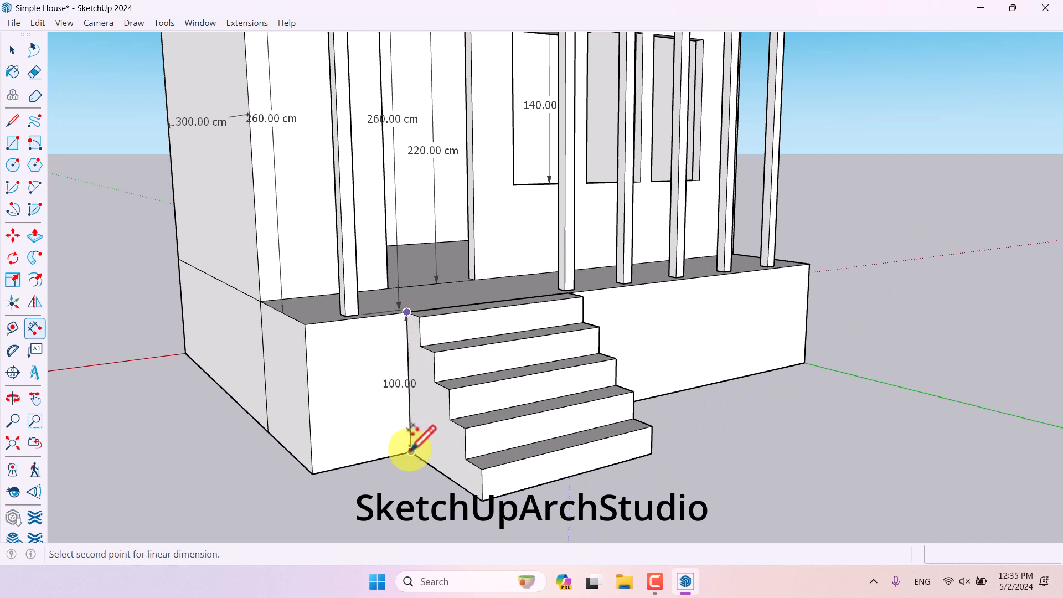
{"action": "left_click", "coordinate": [412, 452]}
{"action": "left_click", "coordinate": [372, 448]}
- Dimension the entrance steps' depth along the bottom edge from the base
{"action": "left_click", "coordinate": [410, 452]}
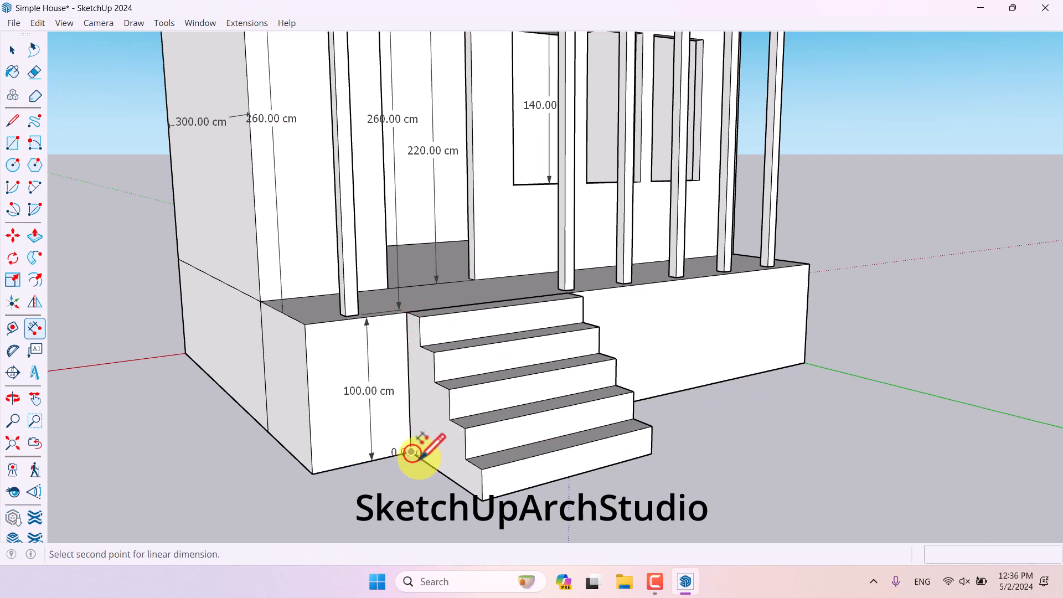
{"action": "left_click", "coordinate": [482, 497]}
{"action": "left_click", "coordinate": [437, 524]}
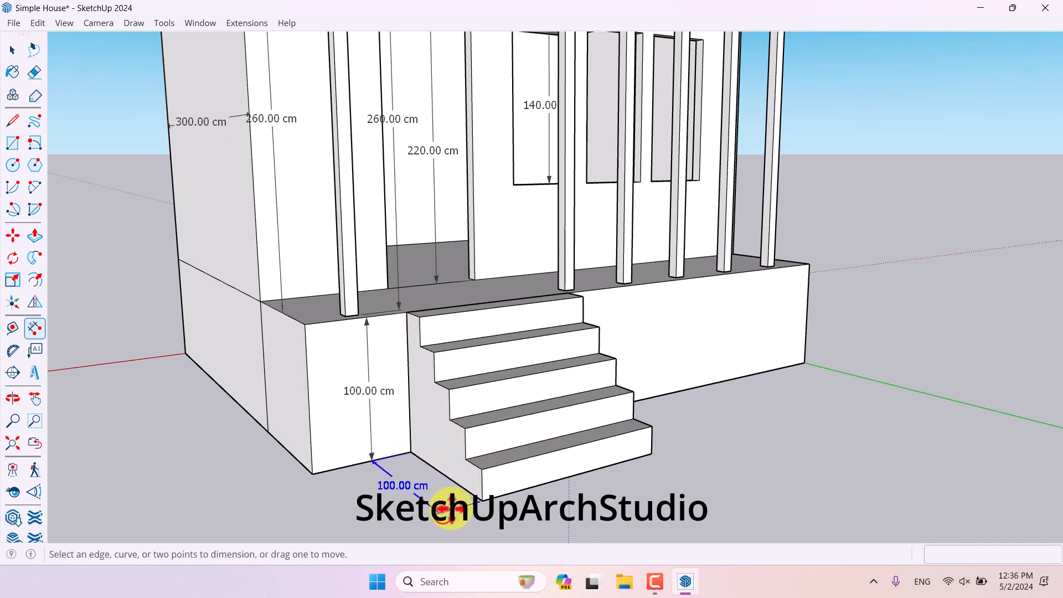
- Dimension the width of the top step
{"action": "middle_click_drag", "start_coordinate": [437, 523], "coordinate": [681, 411]}
{"action": "scroll", "coordinate": [526, 350], "scroll_direction": "up", "scroll_amount": 3}
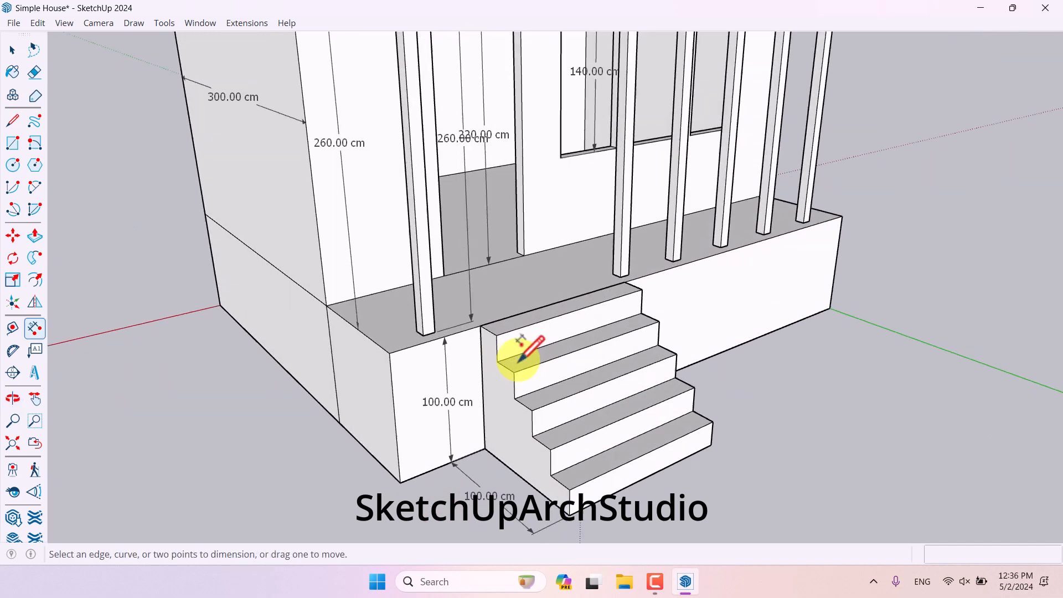
{"action": "left_click", "coordinate": [495, 335]}
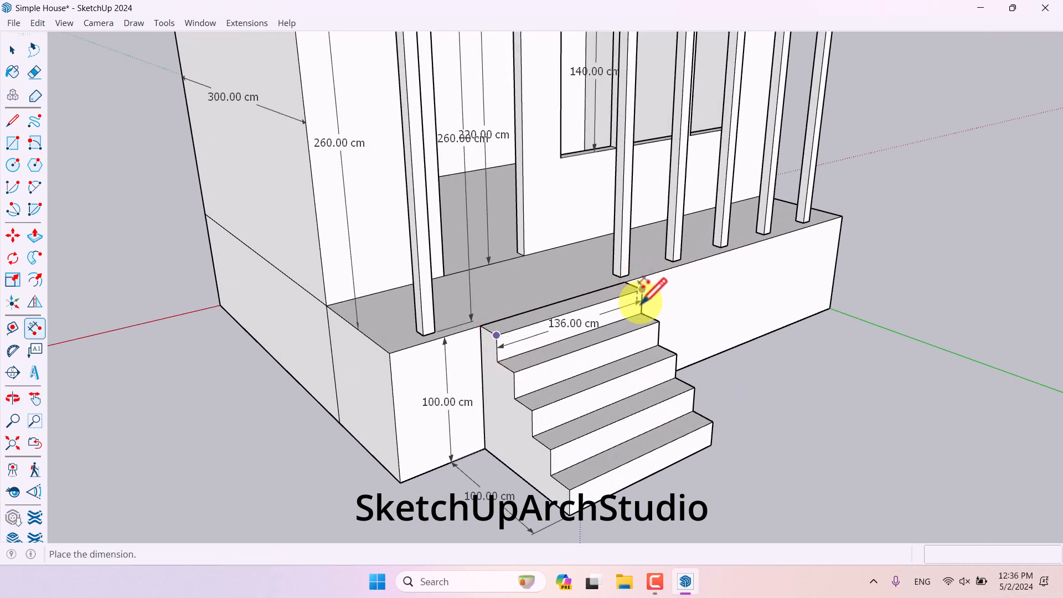
{"action": "scroll", "coordinate": [640, 288], "scroll_direction": "up", "scroll_amount": 2}
{"action": "left_click", "coordinate": [634, 306]}
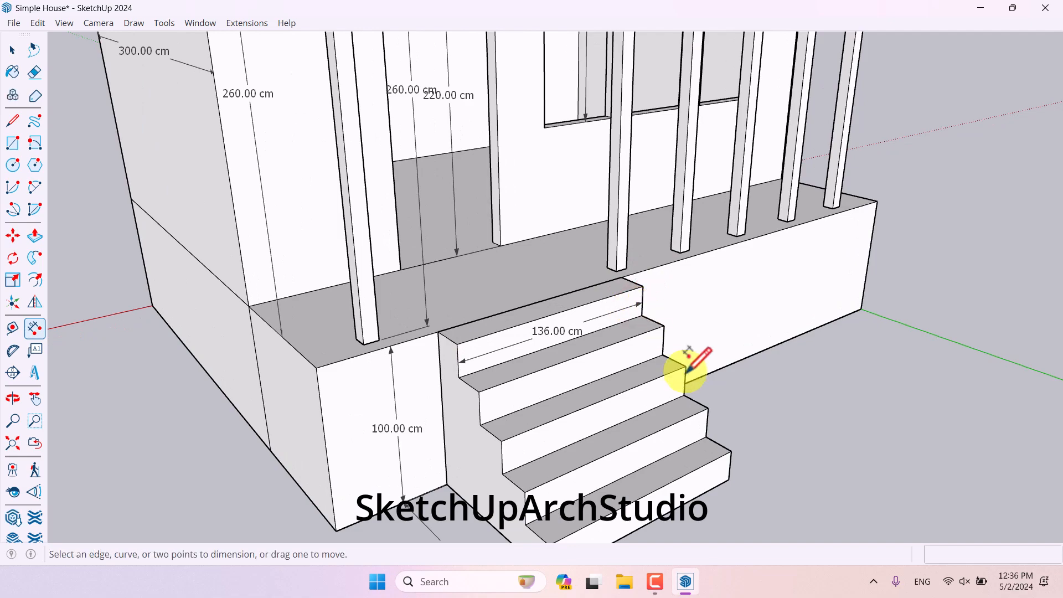
- Apply the Exterior style from the Ambient Occlusion styles collection and close the tray
{"action": "scroll", "coordinate": [689, 368], "scroll_direction": "down", "scroll_amount": 4}
{"action": "key", "text": "space"}
{"action": "mouse_move", "coordinate": [428, 441]}
{"action": "middle_mouse_down"}
{"action": "mouse_move", "coordinate": [734, 414]}
{"action": "mouse_move", "coordinate": [527, 244]}
{"action": "mouse_move", "coordinate": [503, 403]}
{"action": "mouse_move", "coordinate": [582, 372]}
{"action": "mouse_move", "coordinate": [620, 343]}
{"action": "mouse_move", "coordinate": [481, 349]}
{"action": "mouse_move", "coordinate": [474, 391]}
{"action": "mouse_move", "coordinate": [556, 386]}
{"action": "middle_mouse_up"}
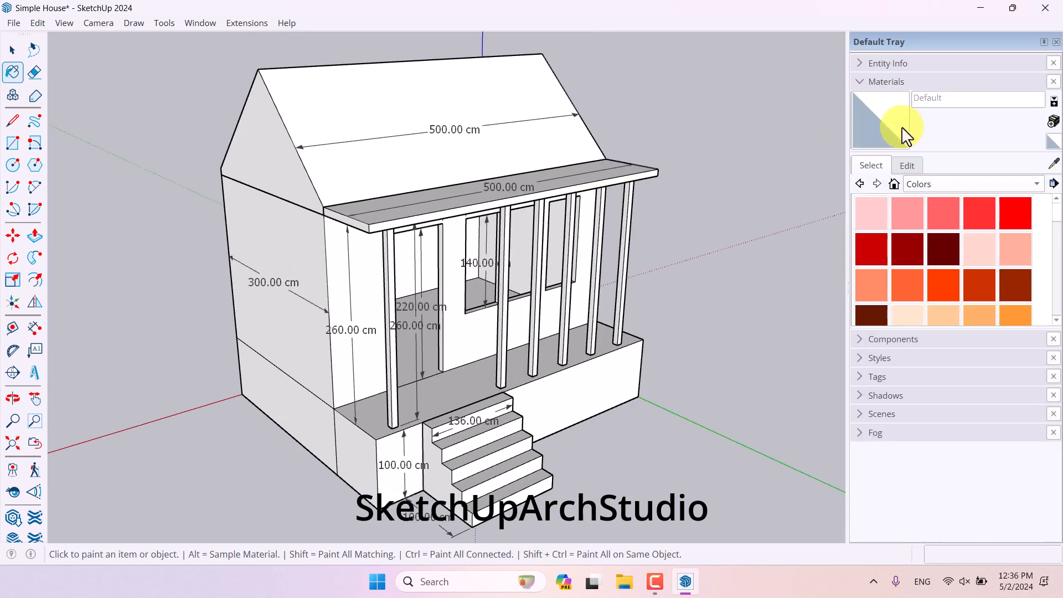
{"action": "left_click", "coordinate": [882, 81]}
{"action": "left_click", "coordinate": [875, 117]}
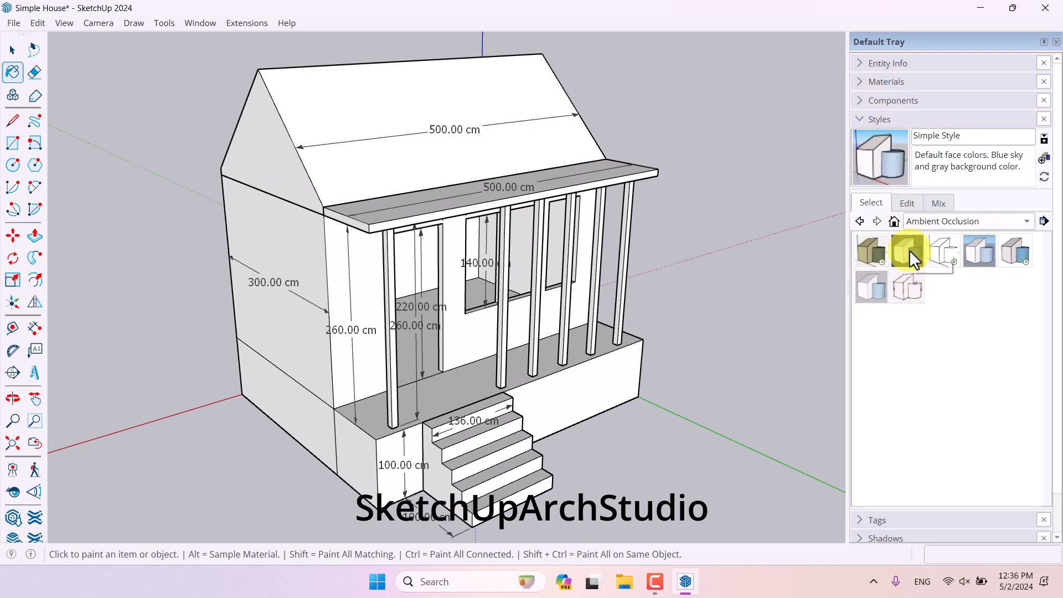
{"action": "left_click", "coordinate": [930, 221]}
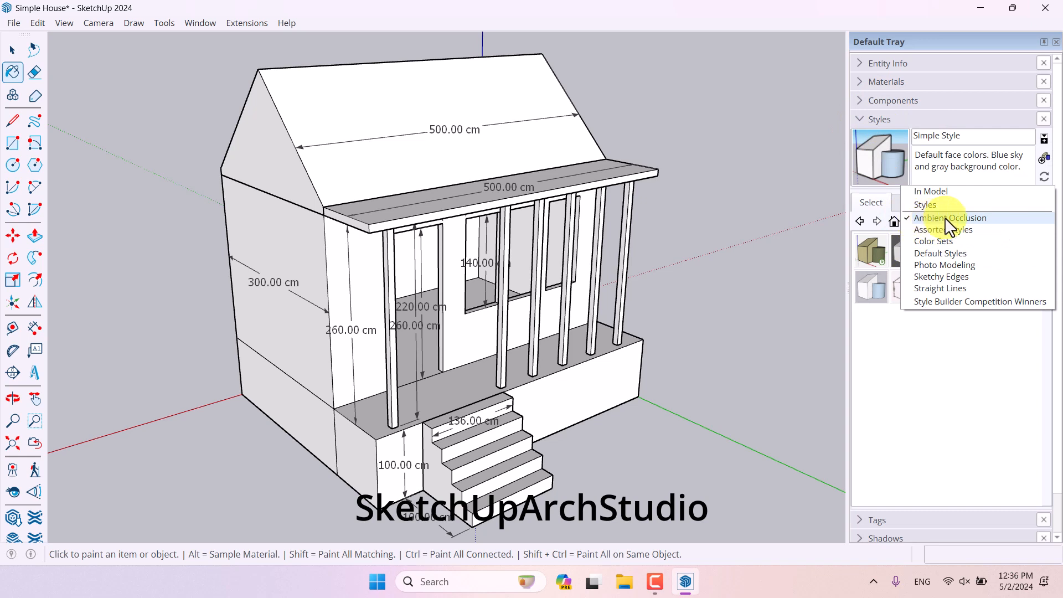
{"action": "left_click", "coordinate": [913, 220]}
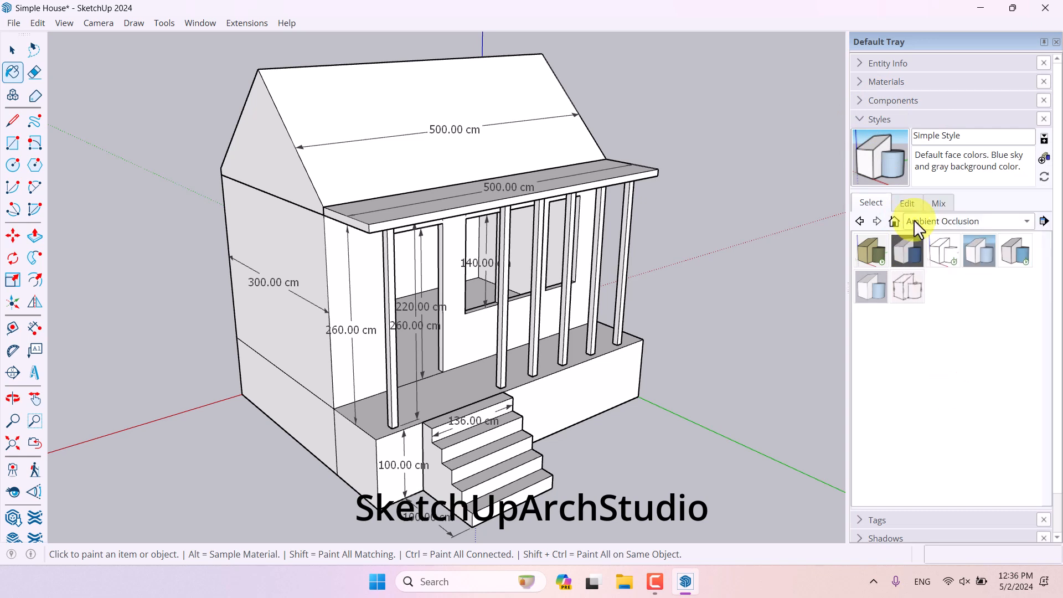
{"action": "left_click", "coordinate": [945, 222]}
{"action": "left_click", "coordinate": [935, 192]}
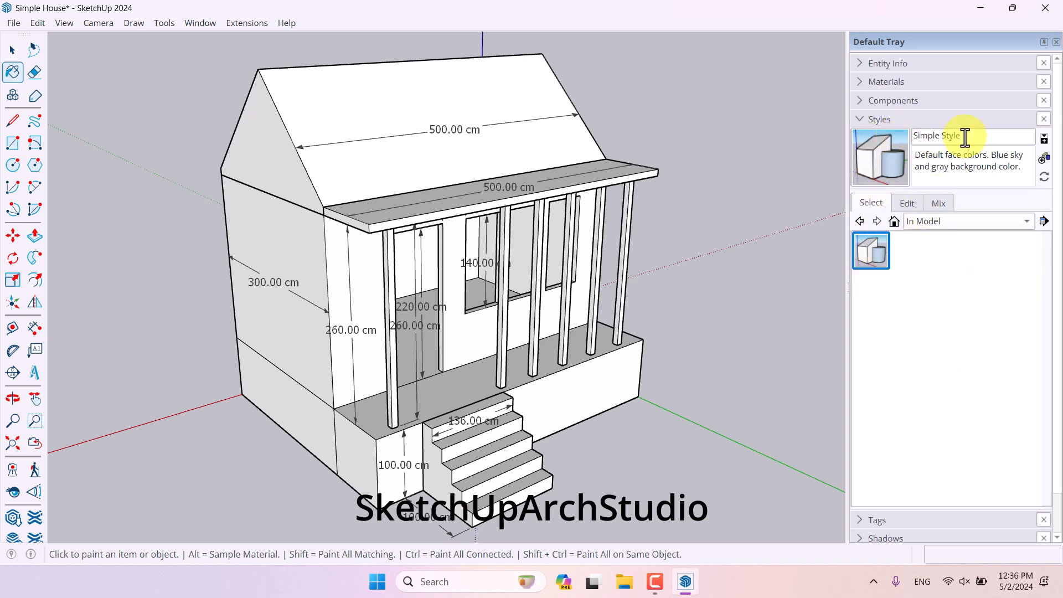
{"action": "left_click", "coordinate": [948, 222]}
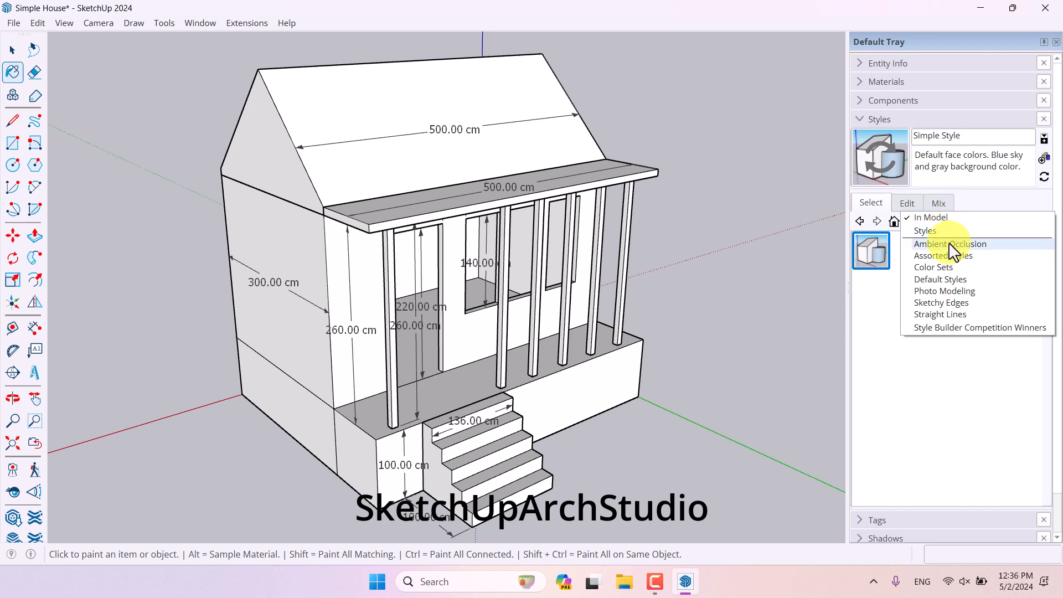
{"action": "left_click", "coordinate": [948, 244]}
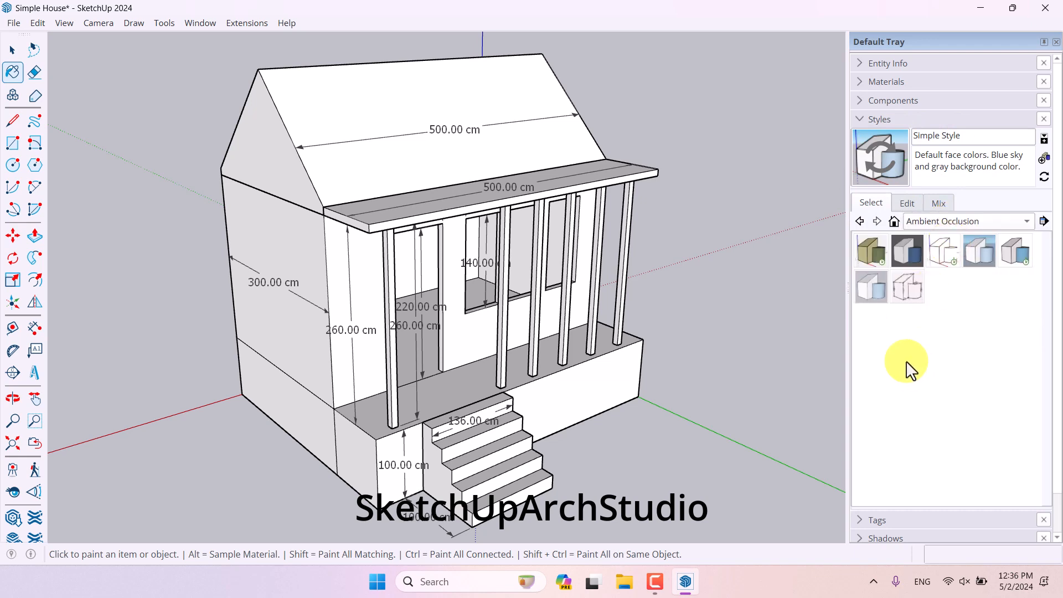
{"action": "left_click", "coordinate": [975, 257]}
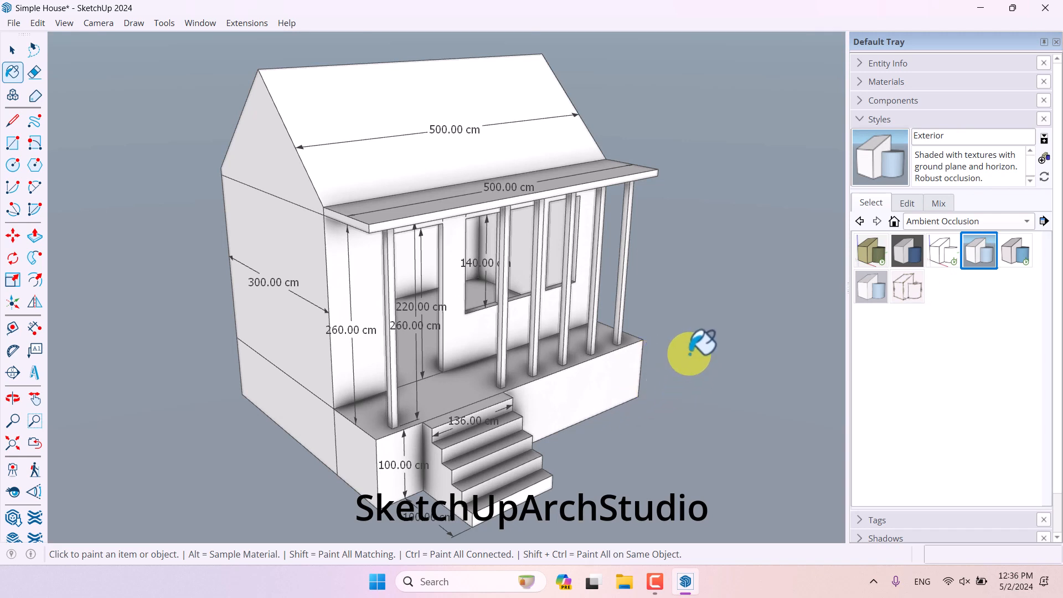
{"action": "left_click", "coordinate": [899, 118]}
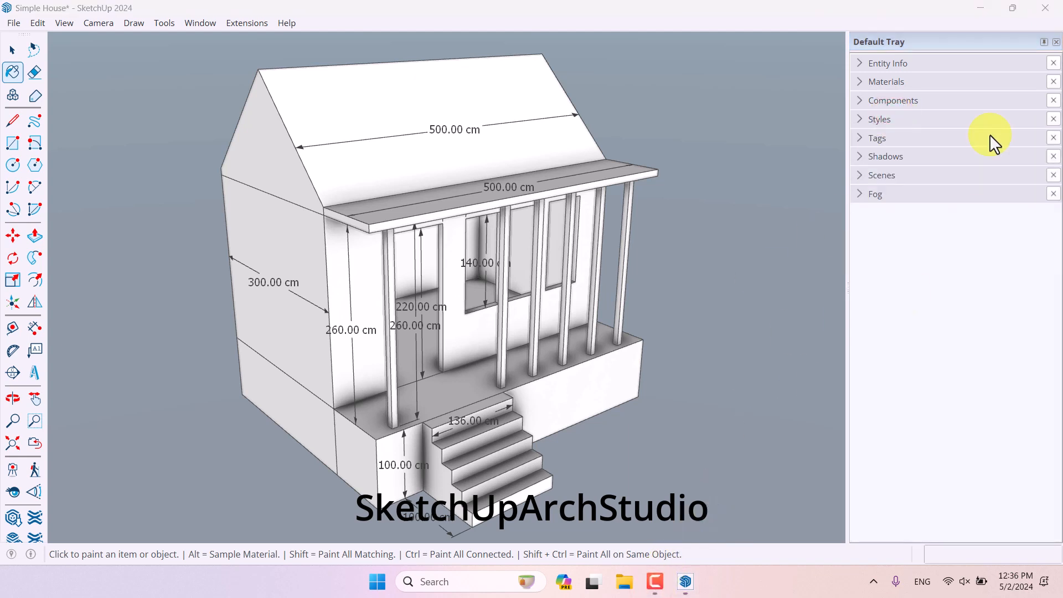
{"action": "left_click", "coordinate": [1056, 41]}
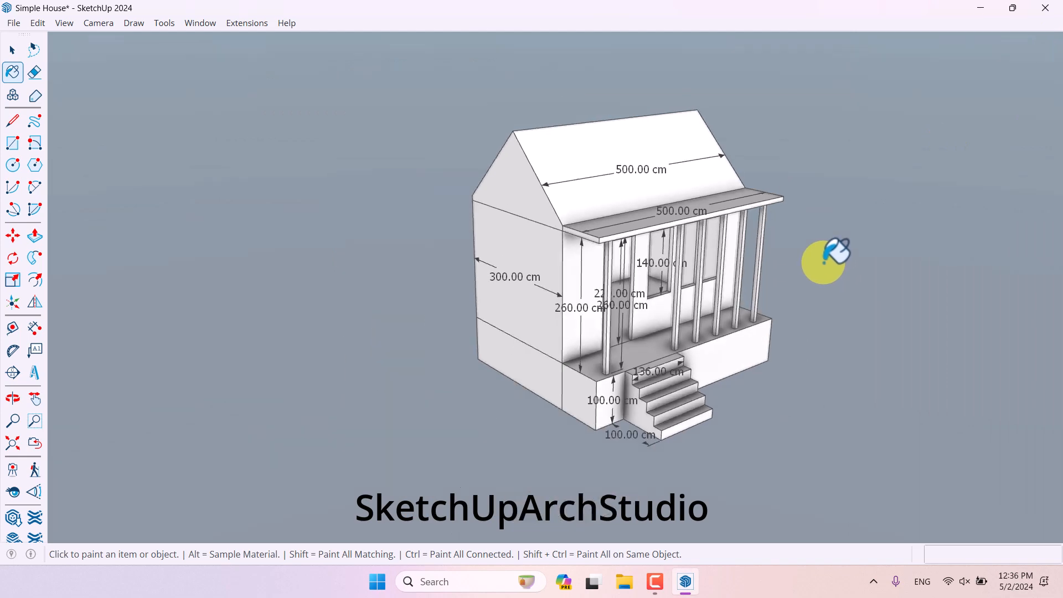
- Orbit around the house to review the styled model from different angles
{"action": "key", "text": "o"}
{"action": "left_click_drag", "start_coordinate": [824, 256], "coordinate": [785, 232]}
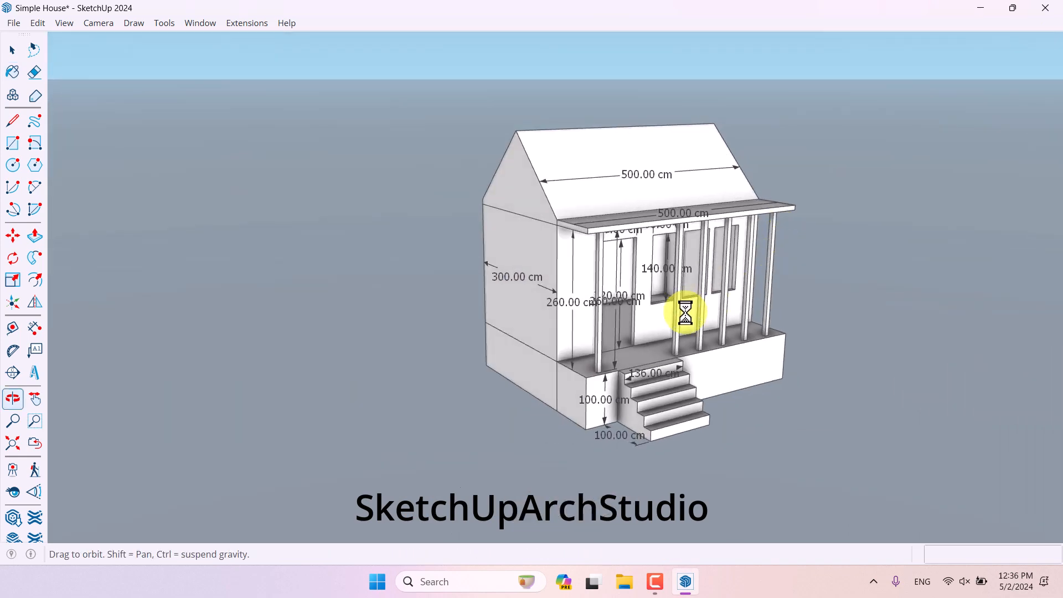
{"action": "key", "text": "space"}
{"action": "scroll", "coordinate": [505, 333], "scroll_direction": "up", "scroll_amount": 3}
{"action": "scroll", "coordinate": [505, 334], "scroll_direction": "down", "scroll_amount": 3}
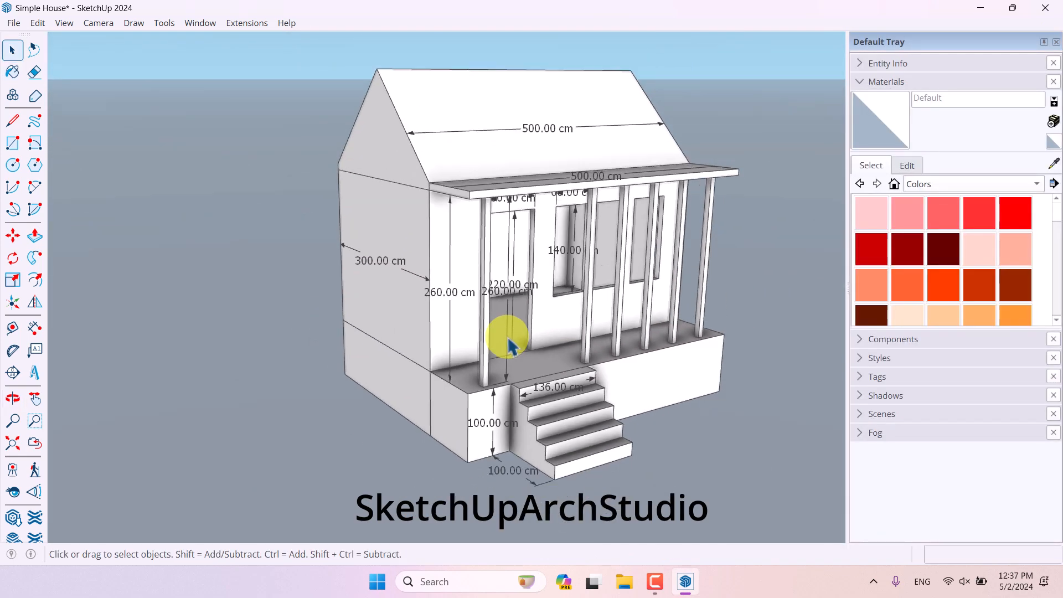
{"action": "key", "text": "o"}
{"action": "left_click_drag", "start_coordinate": [505, 339], "coordinate": [509, 299]}
{"action": "key", "text": "space"}
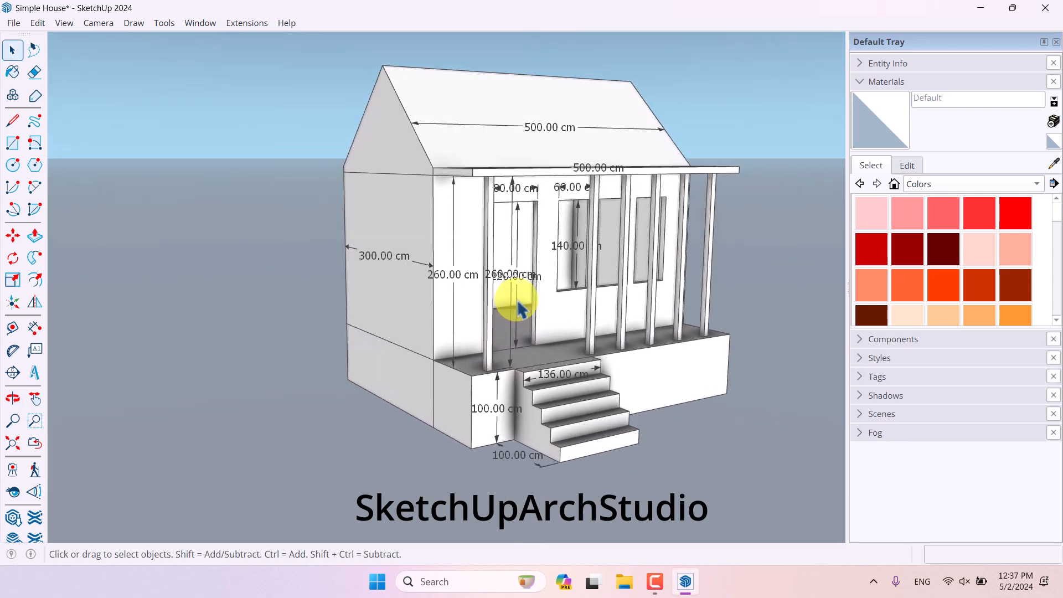
{"action": "scroll", "coordinate": [517, 307], "scroll_direction": "down", "scroll_amount": 5}
{"action": "key", "text": "o"}
{"action": "left_click_drag", "start_coordinate": [607, 351], "coordinate": [620, 445]}
{"action": "scroll", "coordinate": [367, 316], "scroll_direction": "up", "scroll_amount": 5}
{"action": "key", "text": "space"}
{"action": "key", "text": "o"}
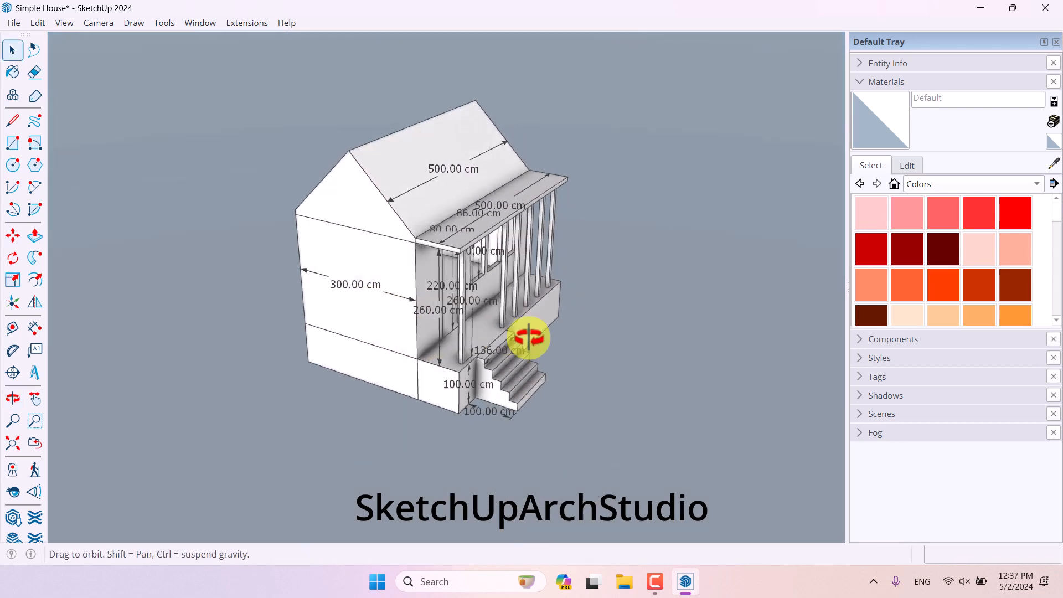
{"action": "left_click_drag", "start_coordinate": [526, 339], "coordinate": [368, 374]}
{"action": "key", "text": "space"}
{"action": "key", "text": "o"}
{"action": "key", "text": "space"}
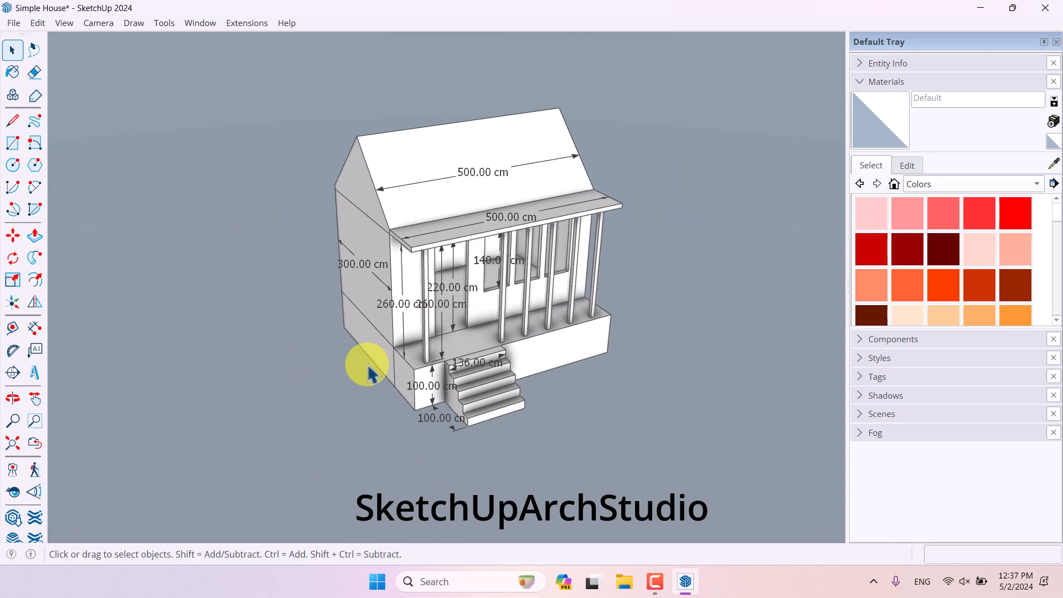
{"action": "middle_click_drag", "start_coordinate": [410, 320], "coordinate": [377, 275], "text": "shift"}
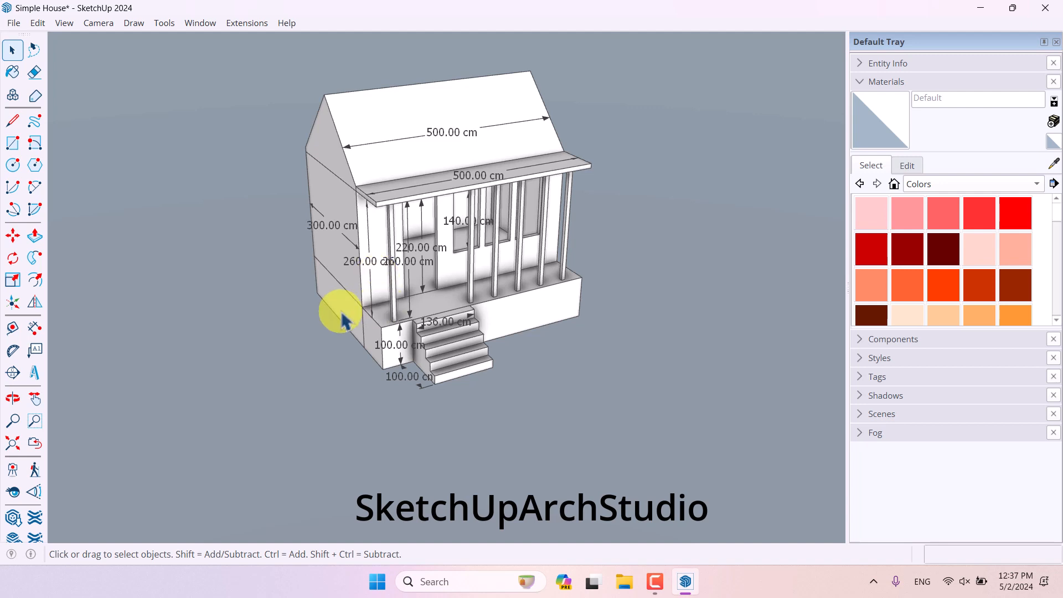
- Position the camera at eye height in front of the house
{"action": "scroll", "coordinate": [343, 308], "scroll_direction": "up", "scroll_amount": 5}
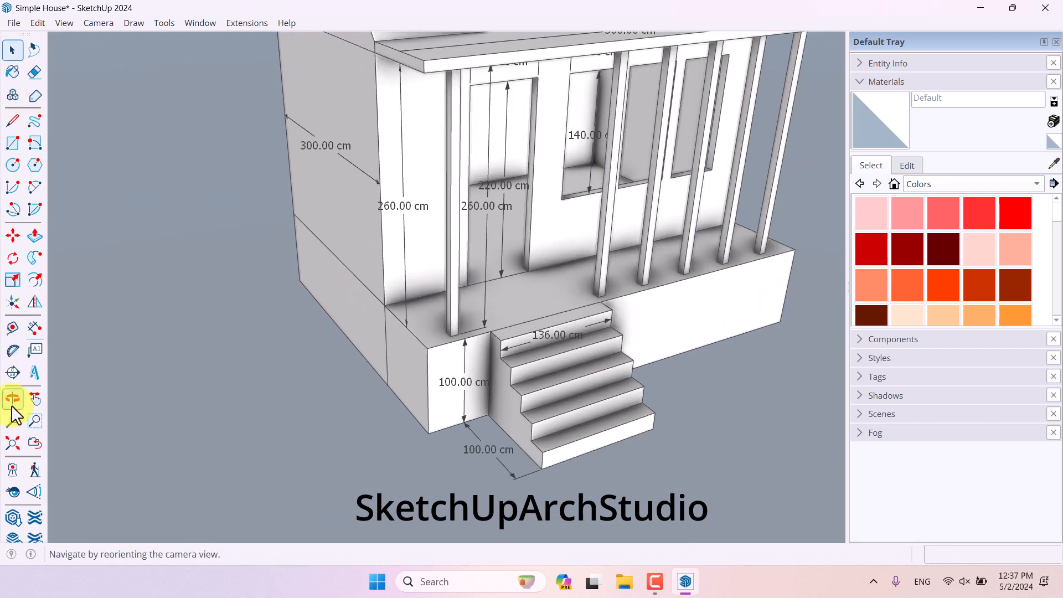
{"action": "left_click", "coordinate": [13, 469]}
{"action": "scroll", "coordinate": [354, 338], "scroll_direction": "down", "scroll_amount": 5}
{"action": "middle_click_drag", "start_coordinate": [360, 340], "coordinate": [509, 269]}
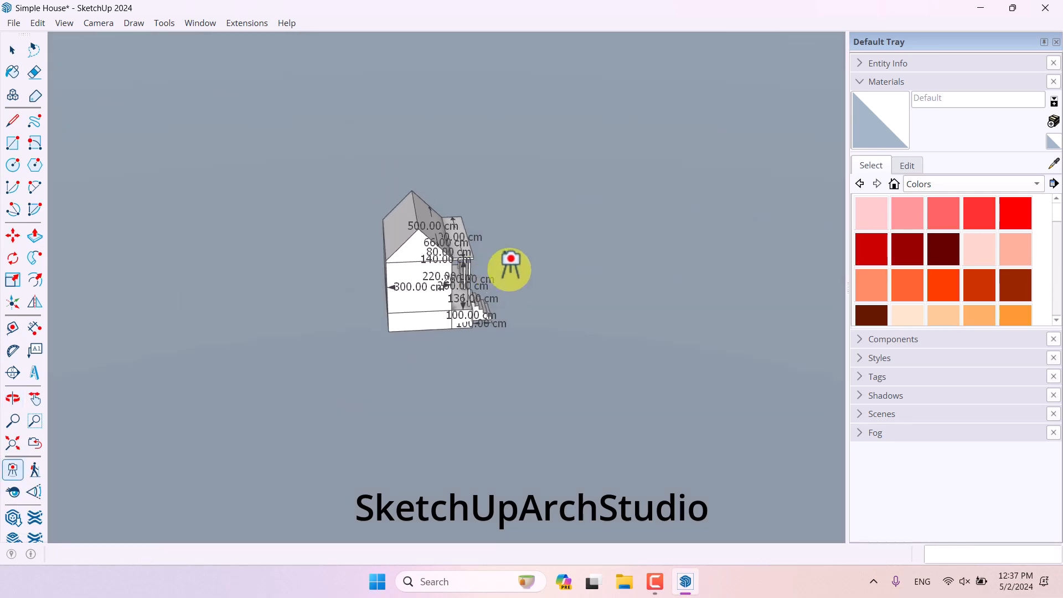
{"action": "scroll", "coordinate": [562, 349], "scroll_direction": "up", "scroll_amount": 5}
{"action": "middle_click_drag", "start_coordinate": [565, 356], "coordinate": [664, 299]}
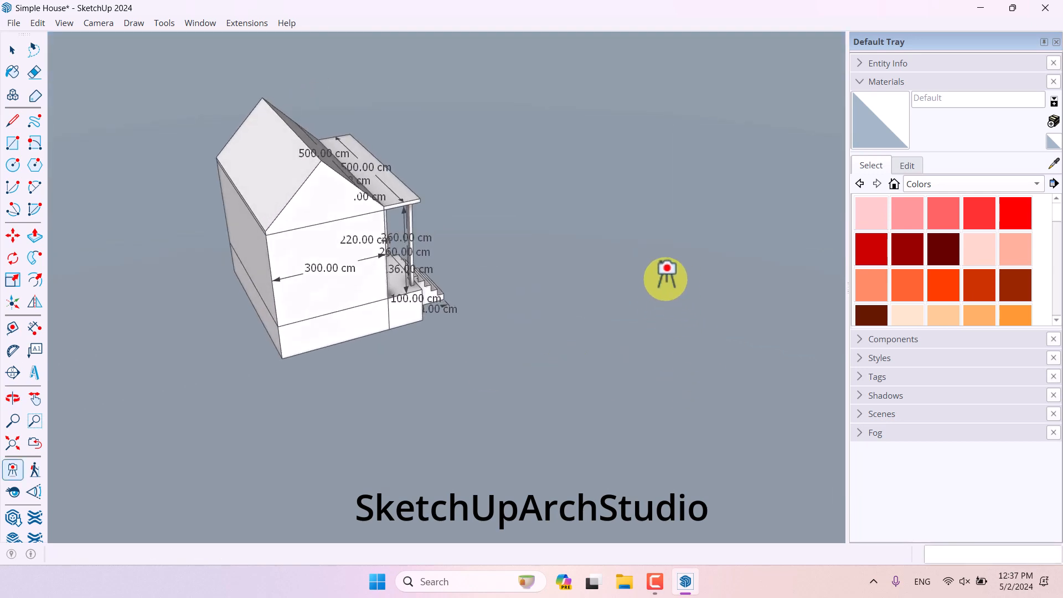
{"action": "left_click", "coordinate": [665, 280]}
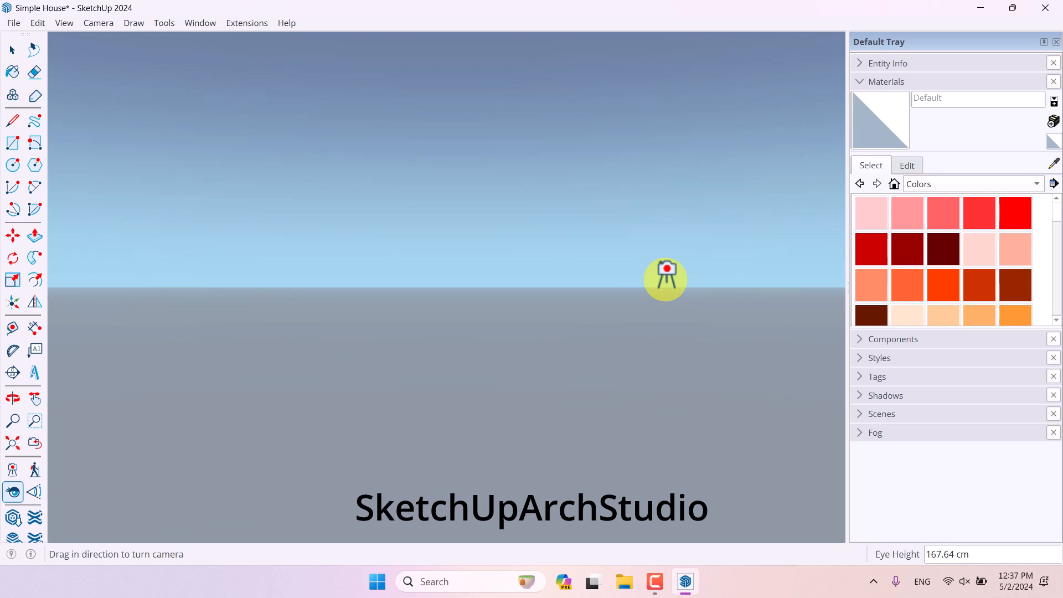
- Look around from the eye-height camera to frame the house's front facade
{"action": "left_click_drag", "start_coordinate": [665, 279], "coordinate": [19, 208]}
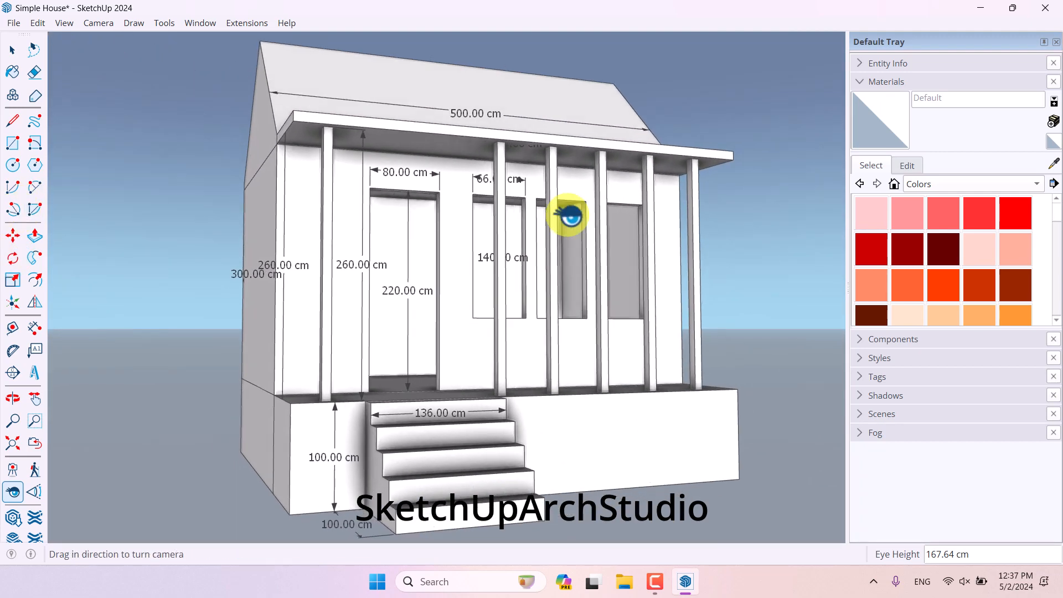
{"action": "mouse_move", "coordinate": [569, 214]}
{"action": "left_mouse_down"}
{"action": "mouse_move", "coordinate": [550, 213]}
{"action": "mouse_move", "coordinate": [568, 214]}
{"action": "left_mouse_up"}
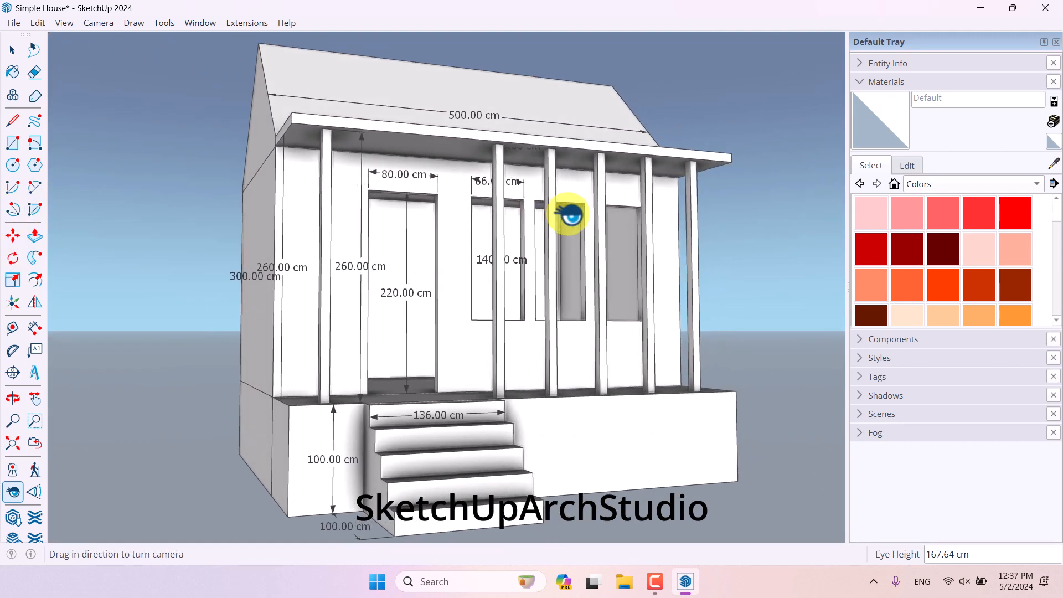
{"action": "middle_click_drag", "start_coordinate": [399, 320], "coordinate": [504, 326], "text": "shift"}
{"action": "scroll", "coordinate": [453, 311], "scroll_direction": "down", "scroll_amount": 2}
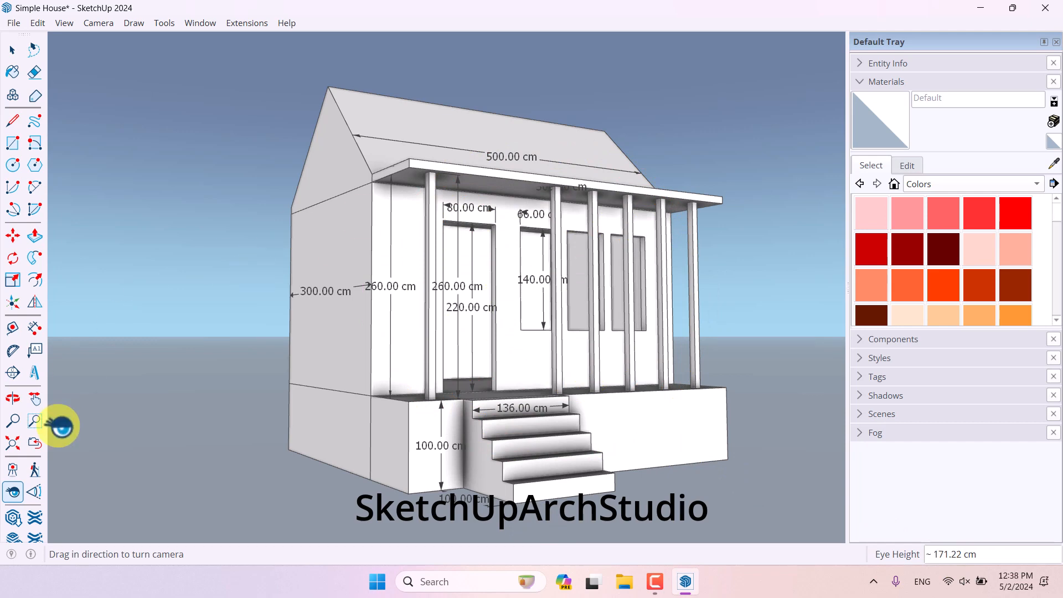
{"action": "left_click", "coordinate": [13, 491]}
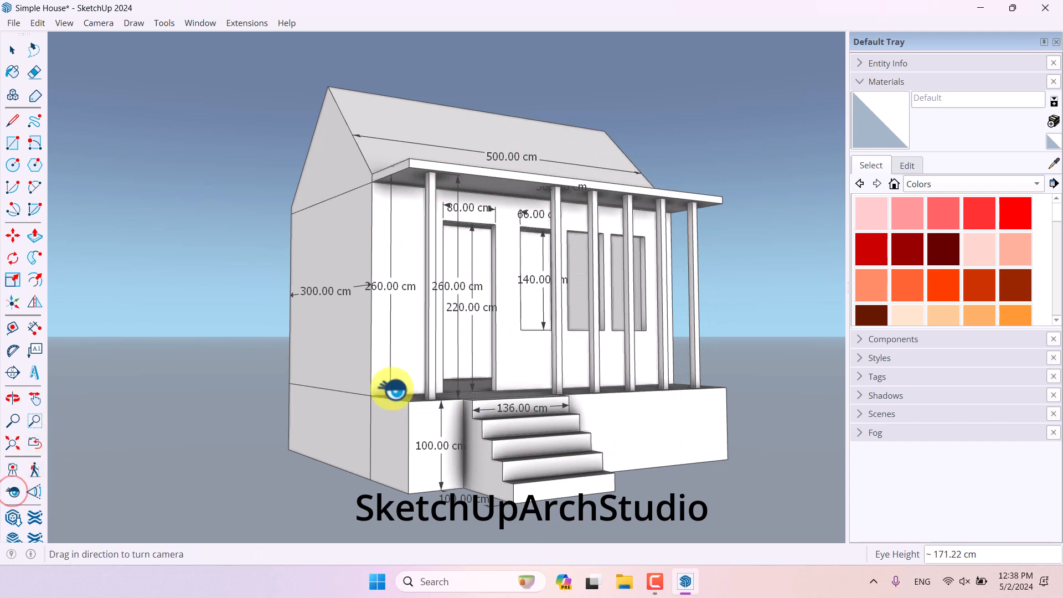
{"action": "left_click_drag", "start_coordinate": [441, 301], "coordinate": [421, 292]}
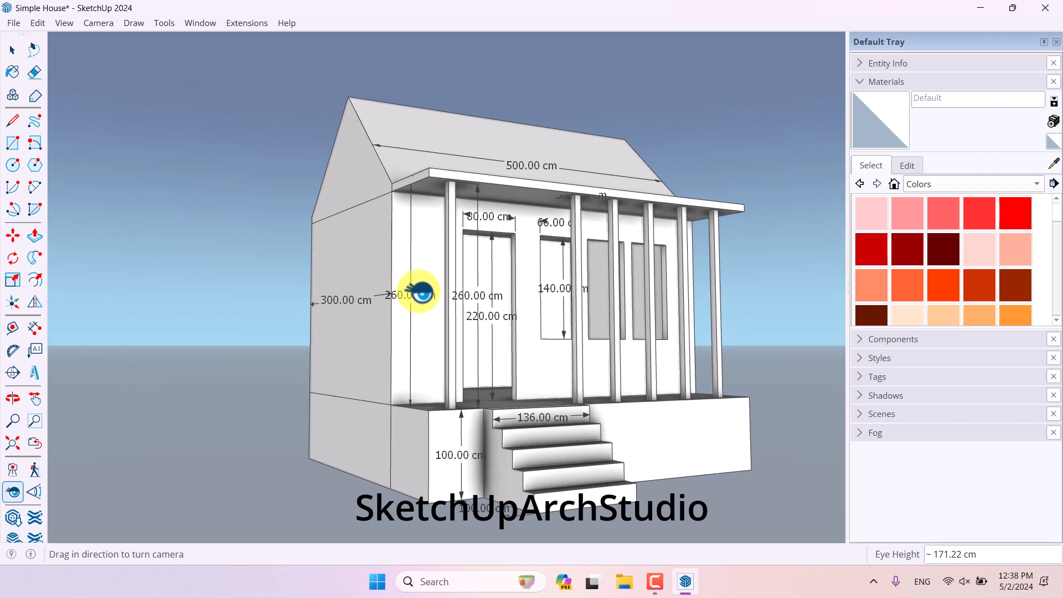
- Set the eye height to 166 cm and switch the camera to Two-Point Perspective, framing the house
{"action": "key", "text": "Return"}
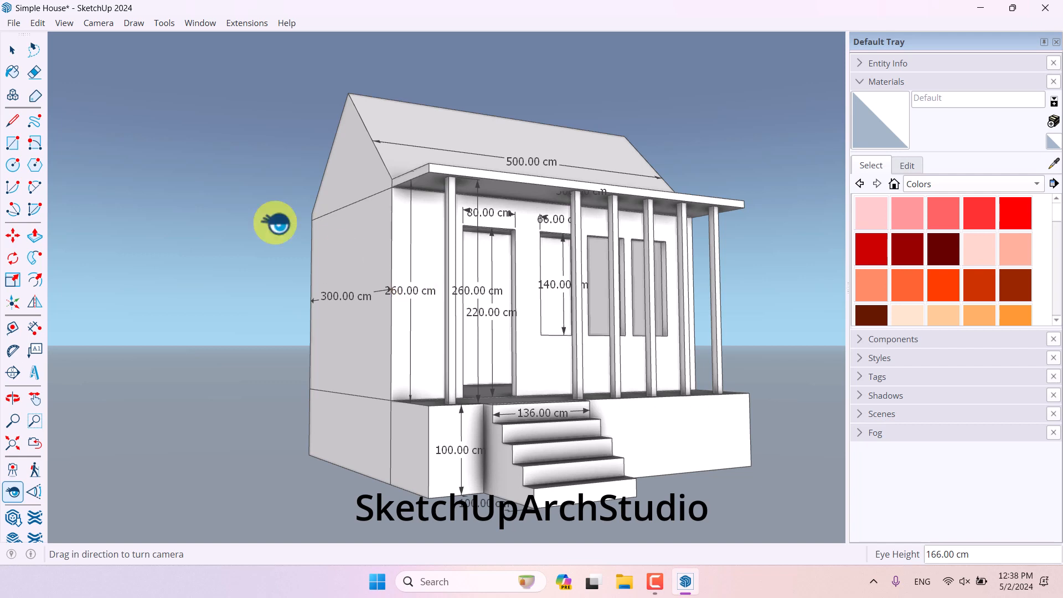
{"action": "left_click", "coordinate": [100, 25]}
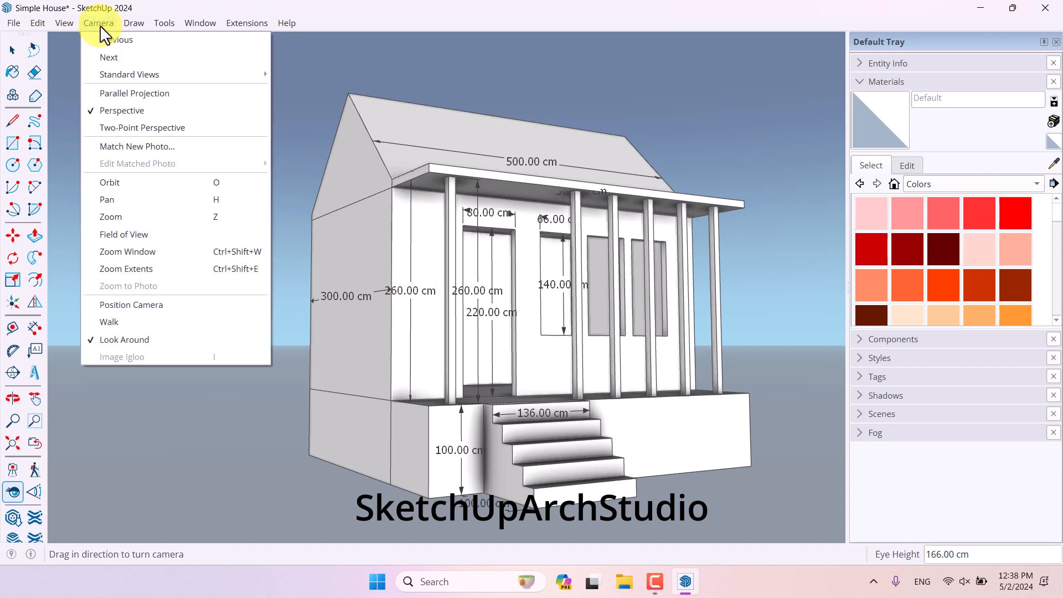
{"action": "left_click", "coordinate": [109, 128]}
{"action": "left_click_drag", "start_coordinate": [376, 240], "coordinate": [394, 260]}
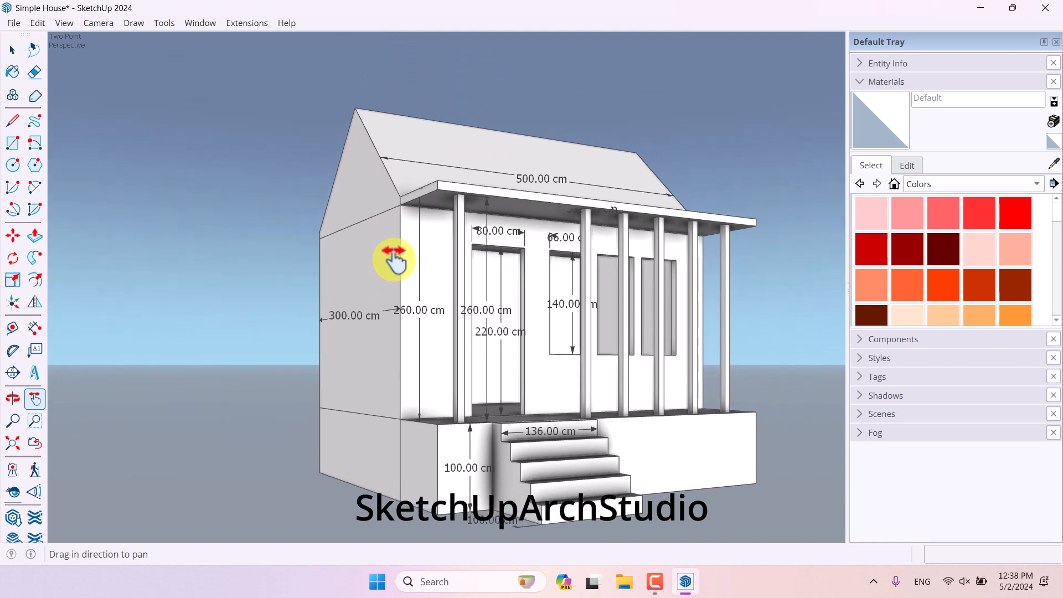
{"action": "left_click", "coordinate": [13, 50]}
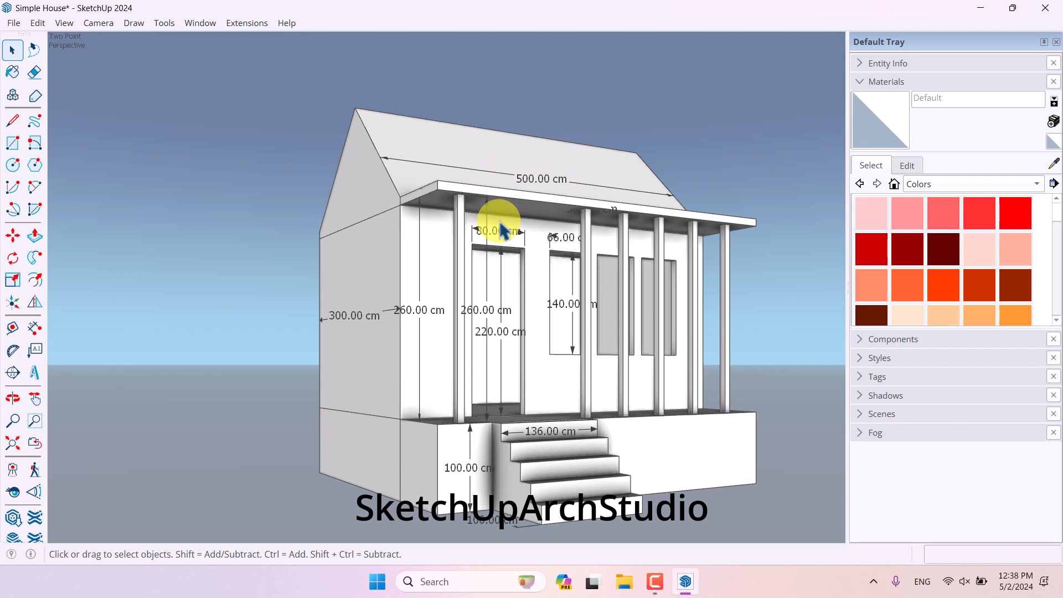
- Open the model's dimension settings and select all dimensions in the model
{"action": "left_click", "coordinate": [196, 23]}
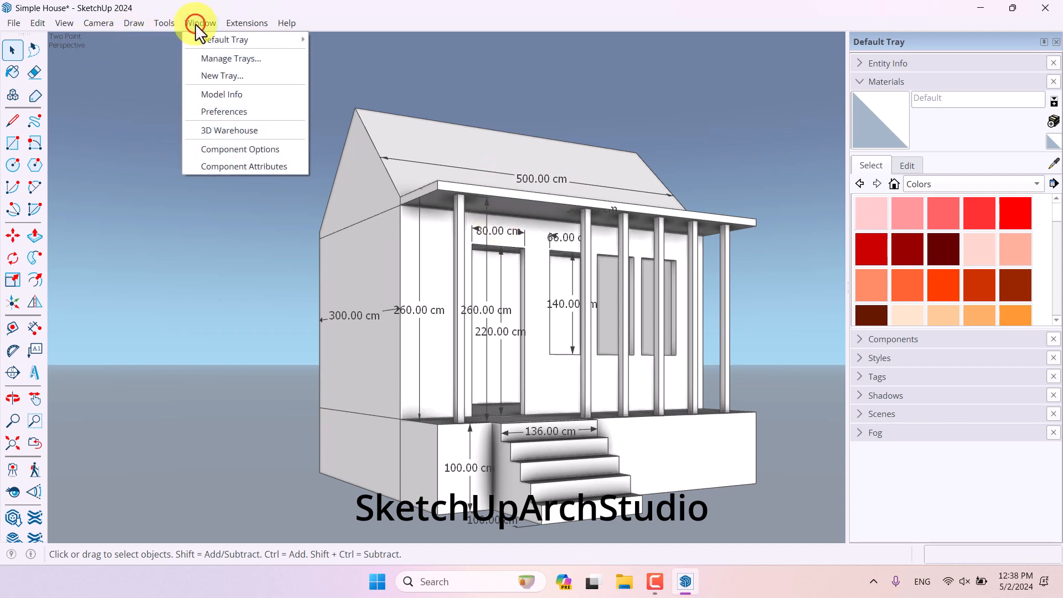
{"action": "left_click", "coordinate": [222, 95]}
{"action": "left_click_drag", "start_coordinate": [499, 157], "coordinate": [158, 63]}
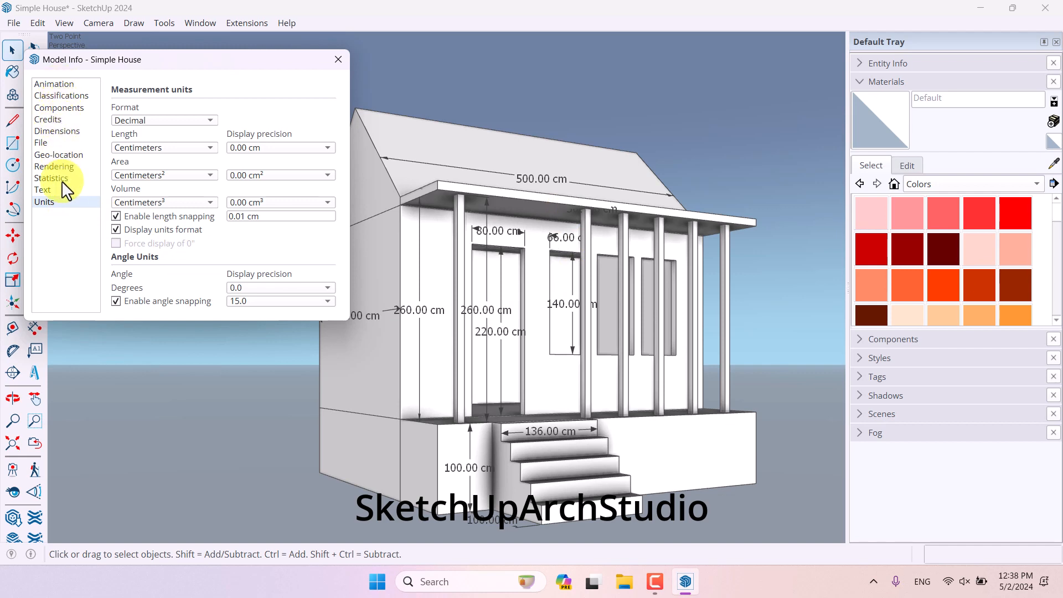
{"action": "left_click", "coordinate": [59, 132]}
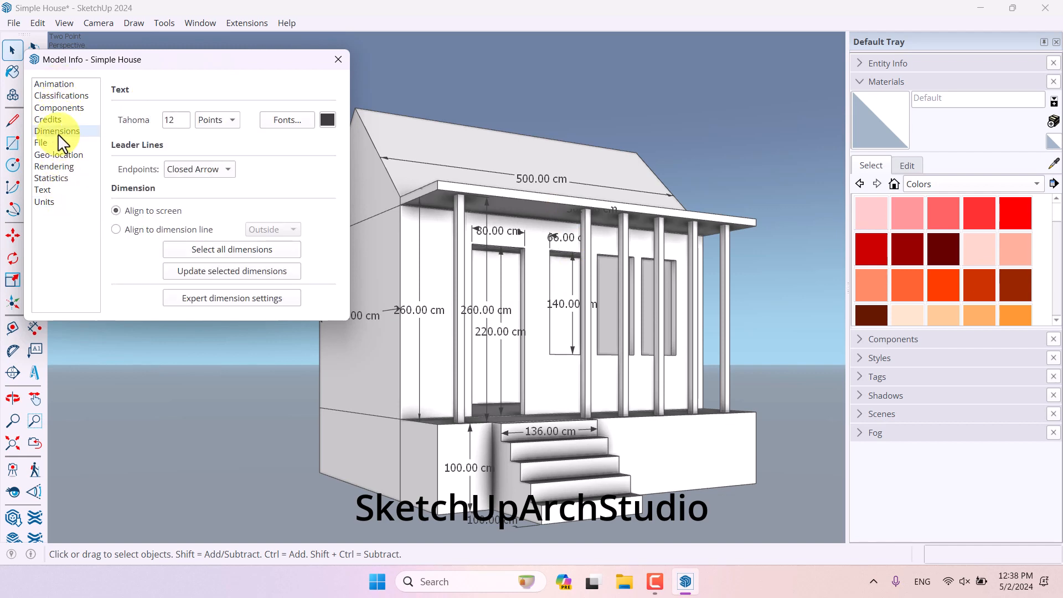
{"action": "left_click", "coordinate": [212, 251]}
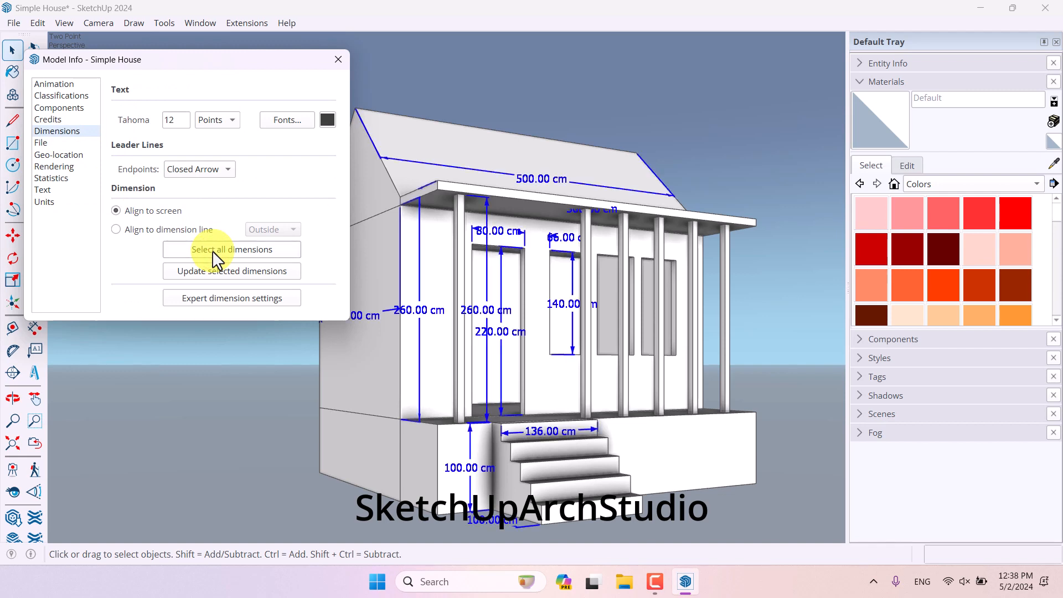
{"action": "left_click", "coordinate": [283, 121]}
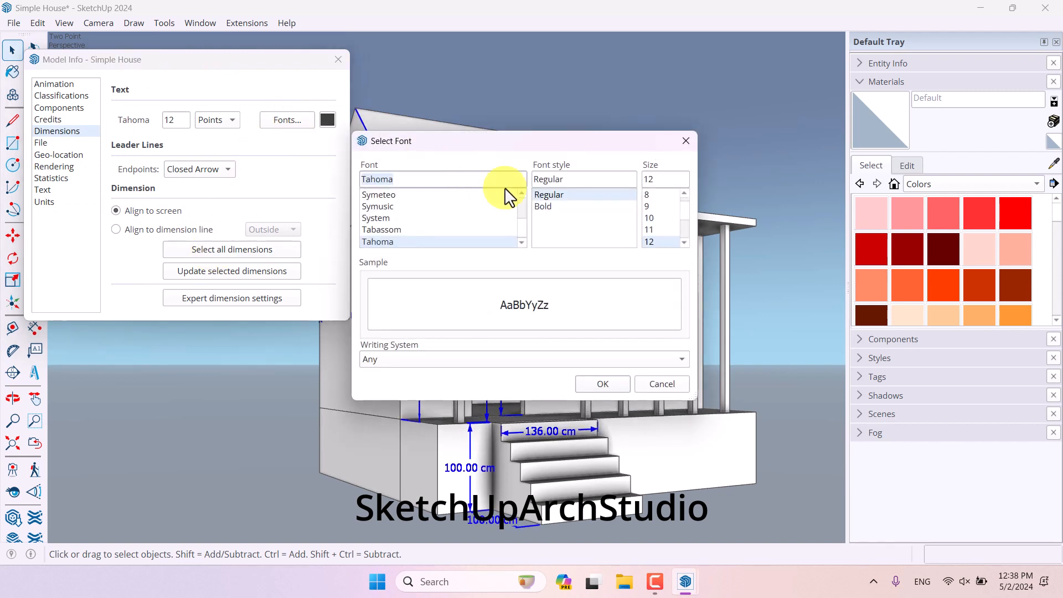
{"action": "left_click", "coordinate": [542, 207]}
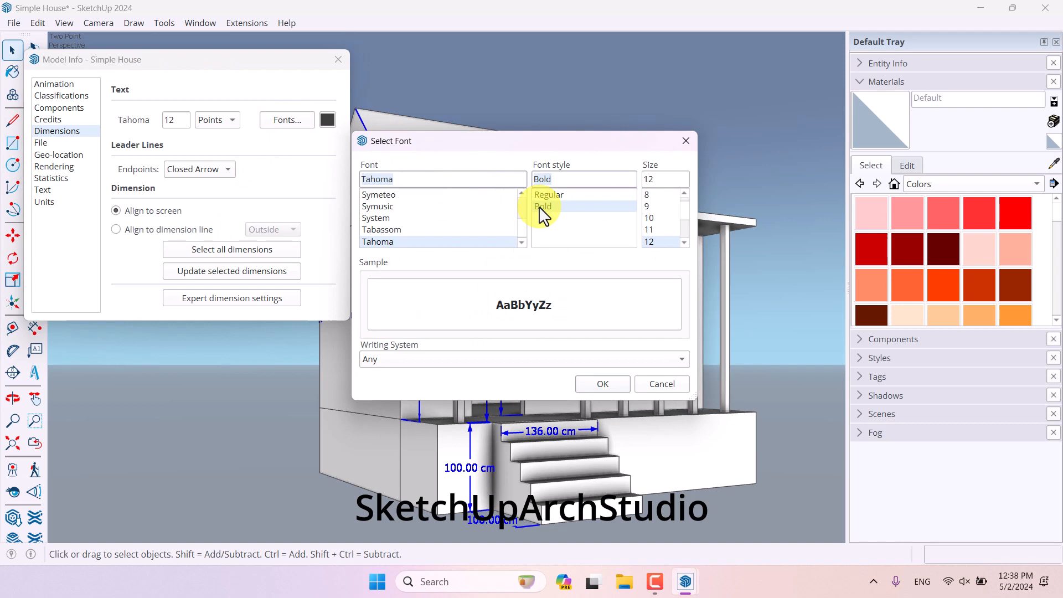
{"action": "left_click", "coordinate": [652, 228]}
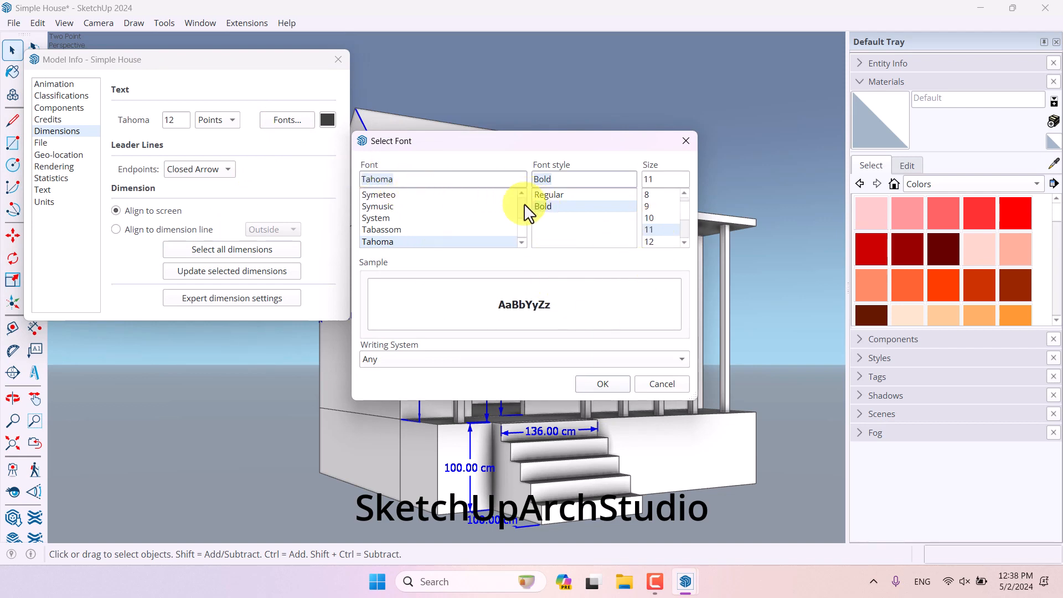
{"action": "scroll", "coordinate": [520, 221], "scroll_direction": "up", "scroll_amount": 3}
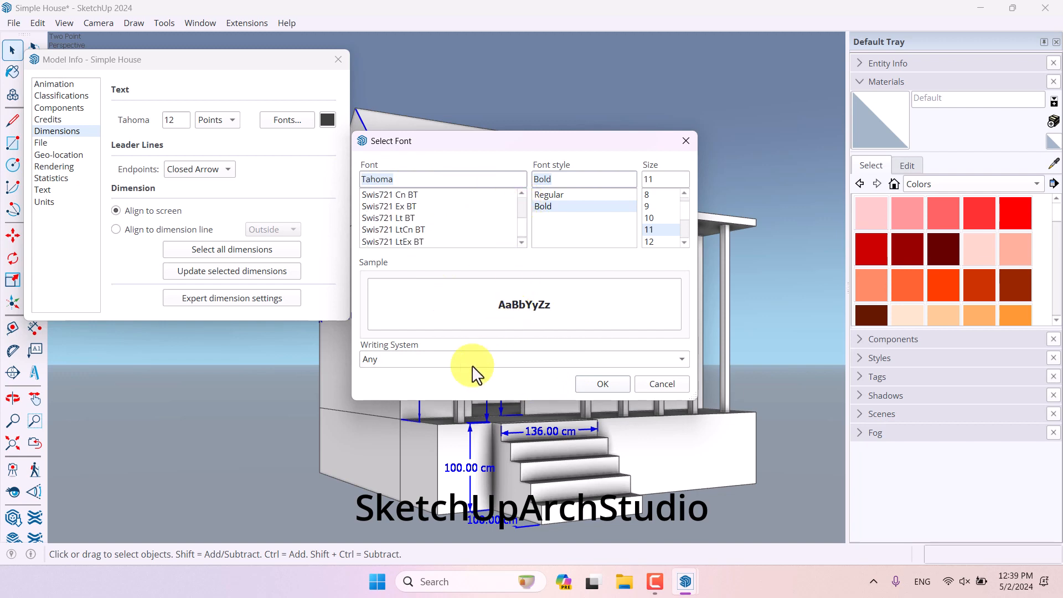
{"action": "left_click", "coordinate": [659, 384]}
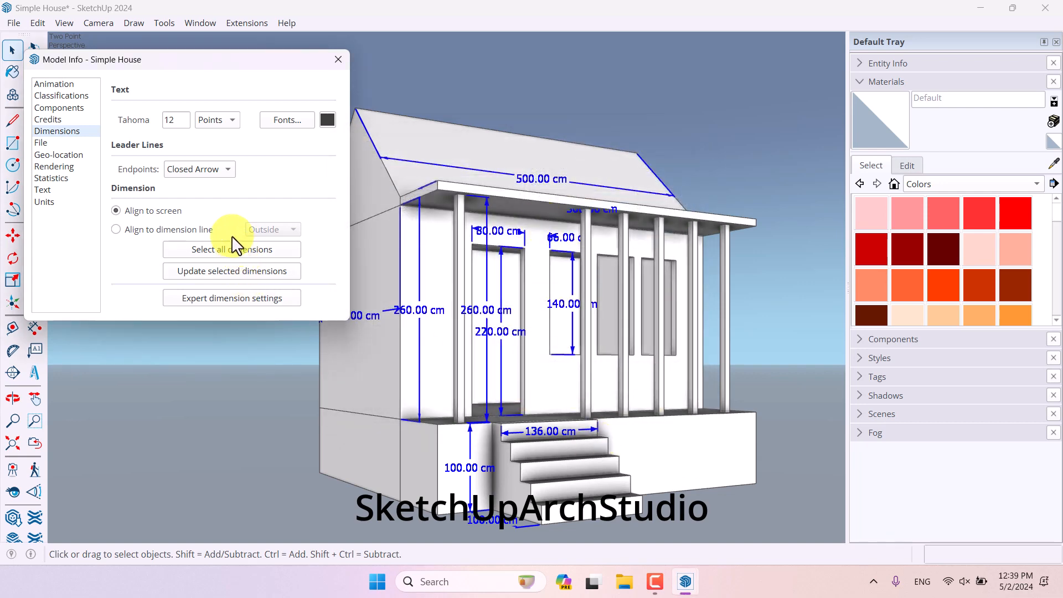
- Set the dimension leader endpoints to Slash and the dimension text colour to RGB 223, 30, 76
{"action": "left_click", "coordinate": [198, 170]}
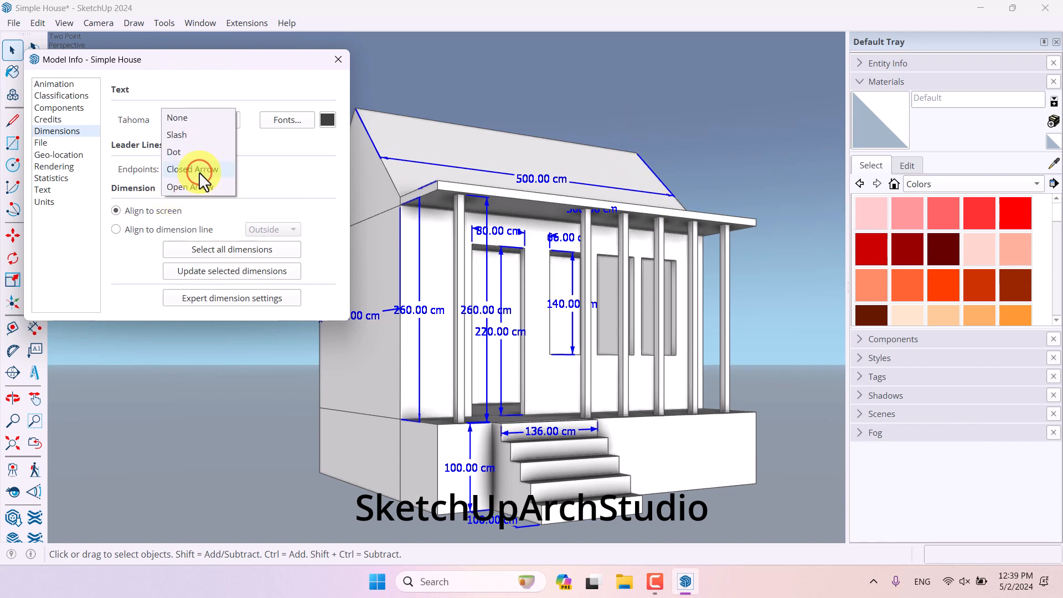
{"action": "left_click", "coordinate": [192, 136]}
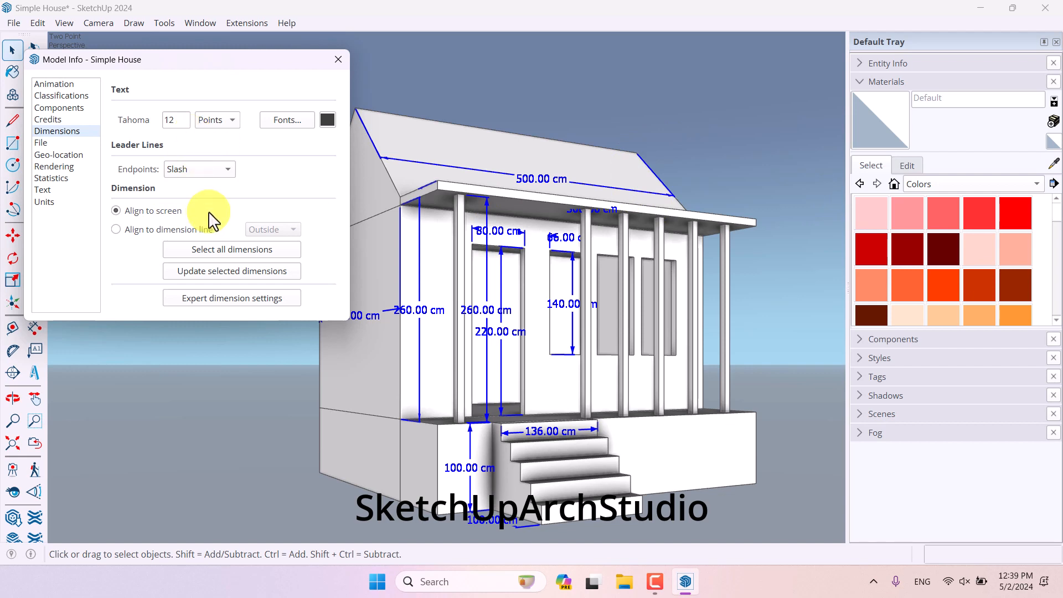
{"action": "left_click", "coordinate": [327, 120]}
{"action": "left_click_drag", "start_coordinate": [514, 248], "coordinate": [574, 251]}
{"action": "left_click_drag", "start_coordinate": [514, 275], "coordinate": [518, 300]}
{"action": "left_click", "coordinate": [545, 348]}
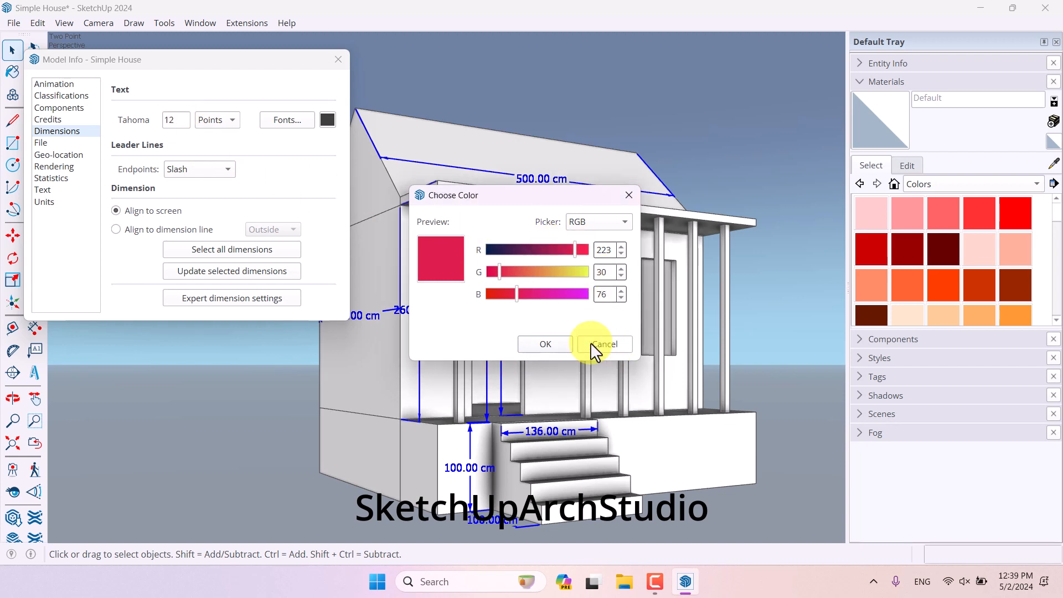
{"action": "left_click", "coordinate": [545, 343]}
- Set the dimension text size to 13 points, update the selected dimensions, and close the dialog
{"action": "left_click", "coordinate": [178, 120]}
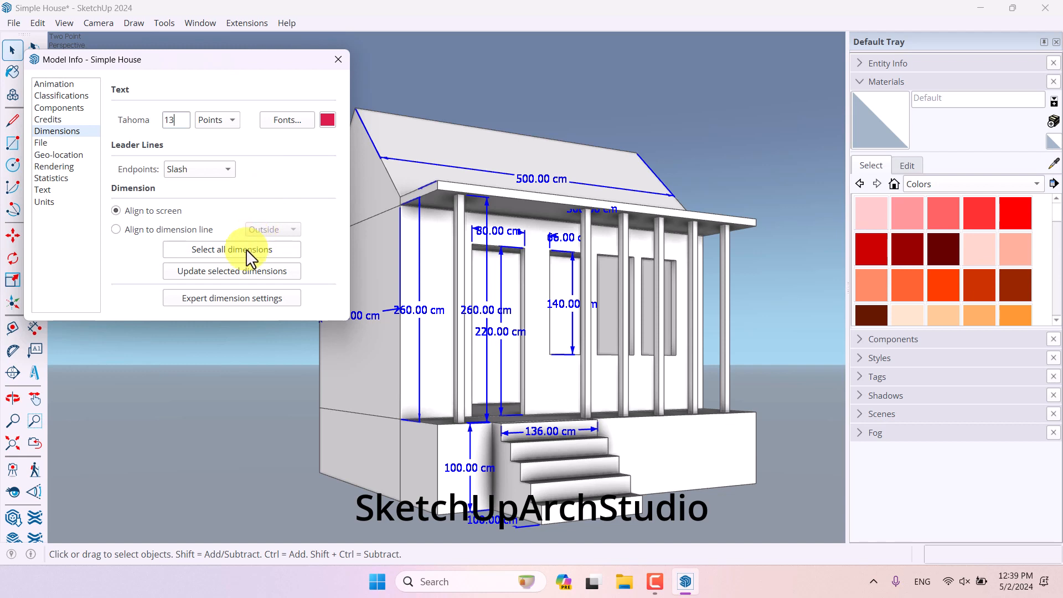
{"action": "left_click", "coordinate": [231, 270]}
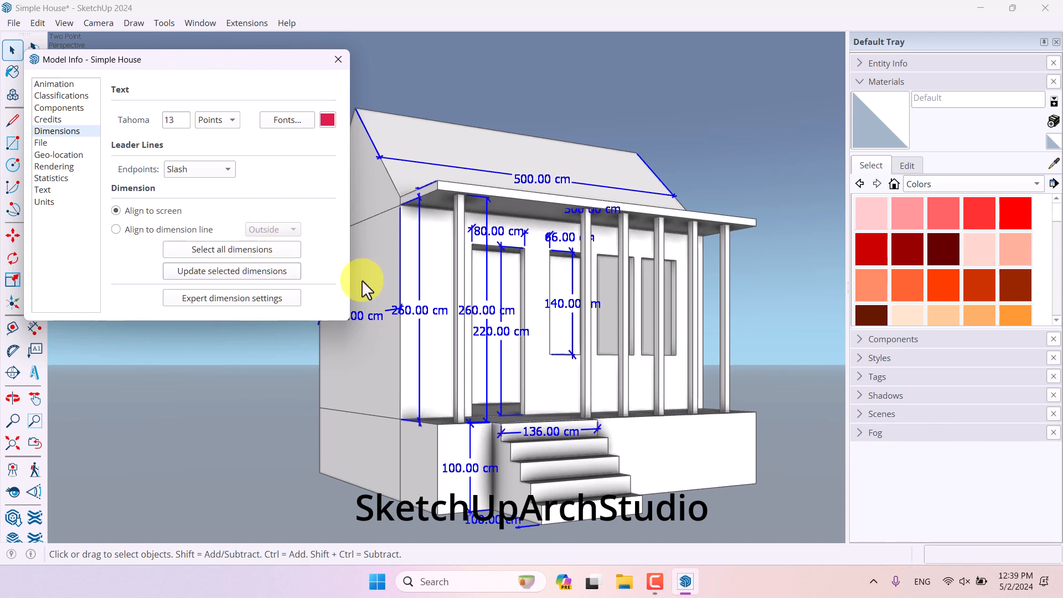
{"action": "left_click", "coordinate": [335, 59]}
{"action": "left_click", "coordinate": [332, 61]}
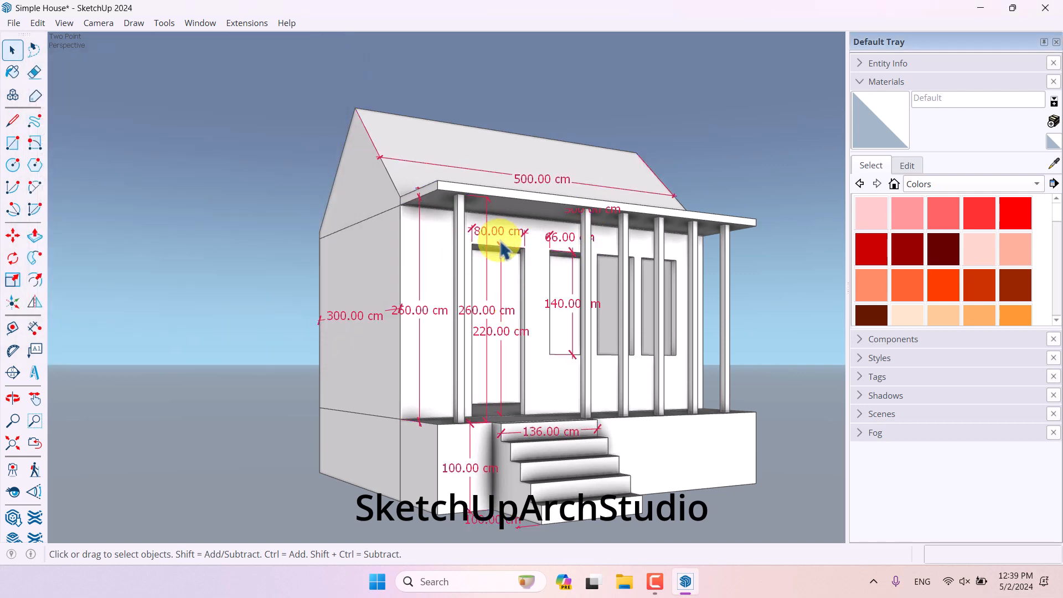
- Add a new scene capturing the current two-point perspective view
{"action": "left_click", "coordinate": [878, 81]}
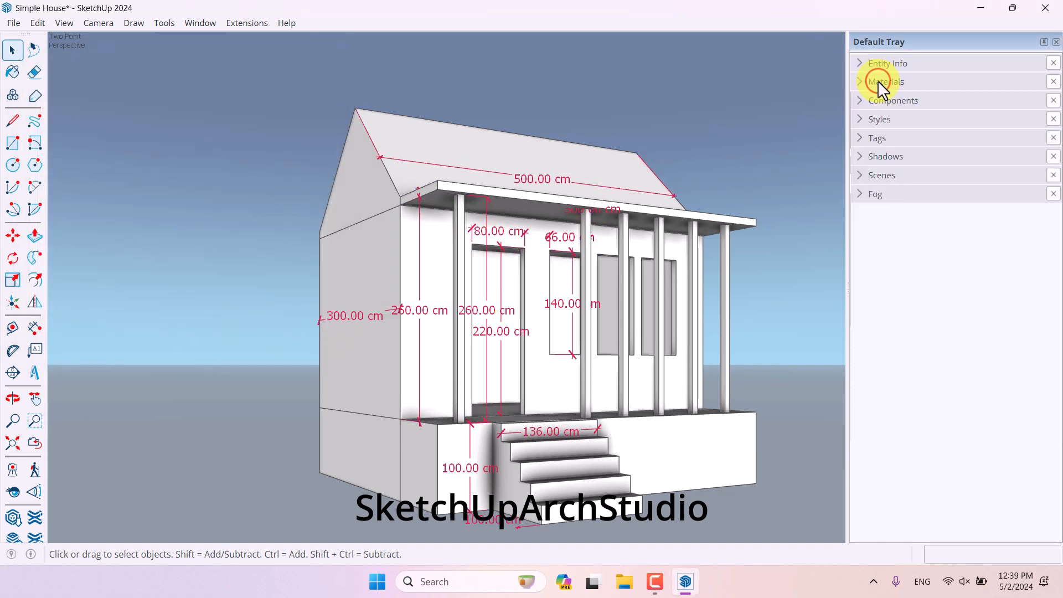
{"action": "left_click", "coordinate": [881, 176]}
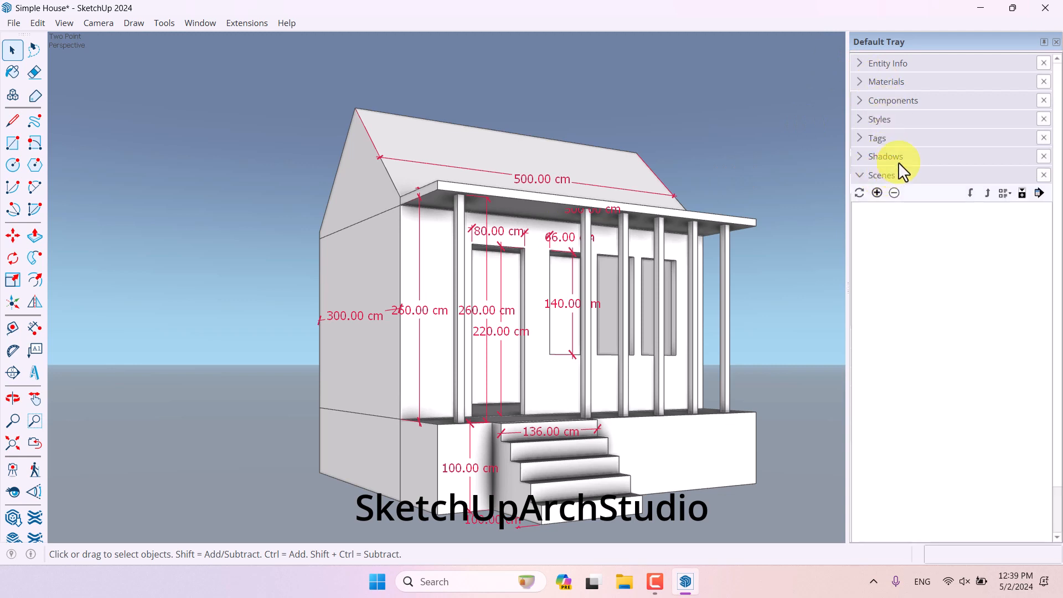
{"action": "left_click", "coordinate": [878, 192]}
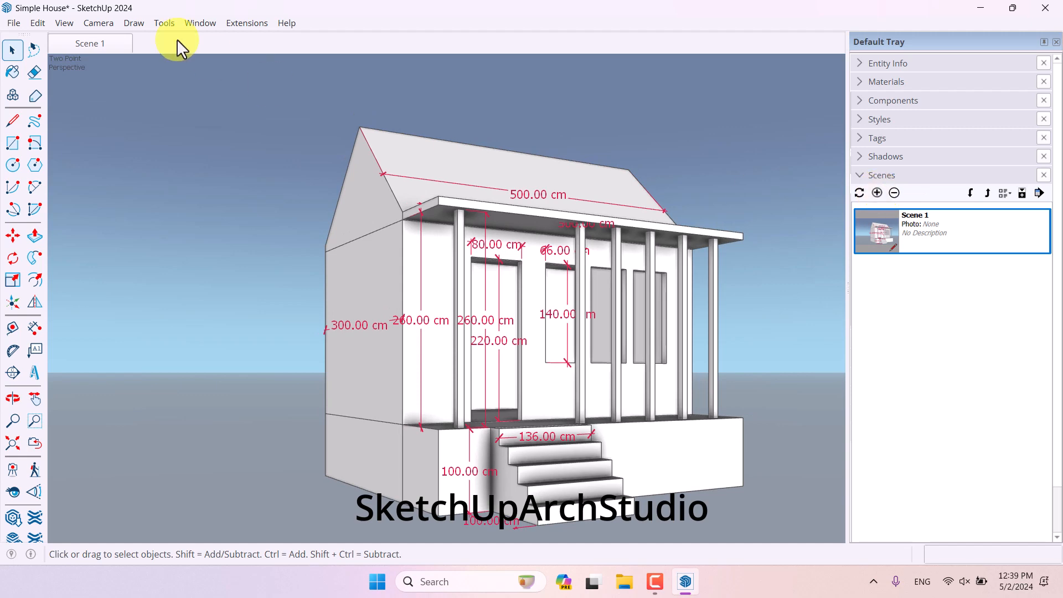
{"action": "left_click", "coordinate": [888, 176]}
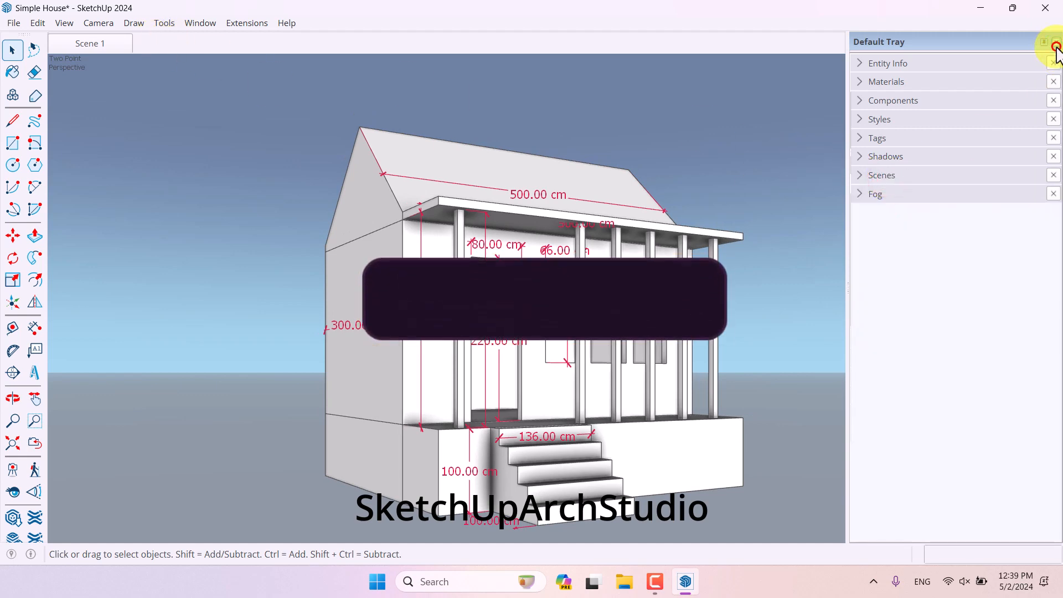
- Close the tray and restore the Scene 1 view
{"action": "left_click", "coordinate": [1055, 42]}
{"action": "middle_click_drag", "start_coordinate": [774, 155], "coordinate": [284, 298]}
{"action": "scroll", "coordinate": [509, 210], "scroll_direction": "down", "scroll_amount": 5}
{"action": "middle_click_drag", "start_coordinate": [508, 209], "coordinate": [814, 267]}
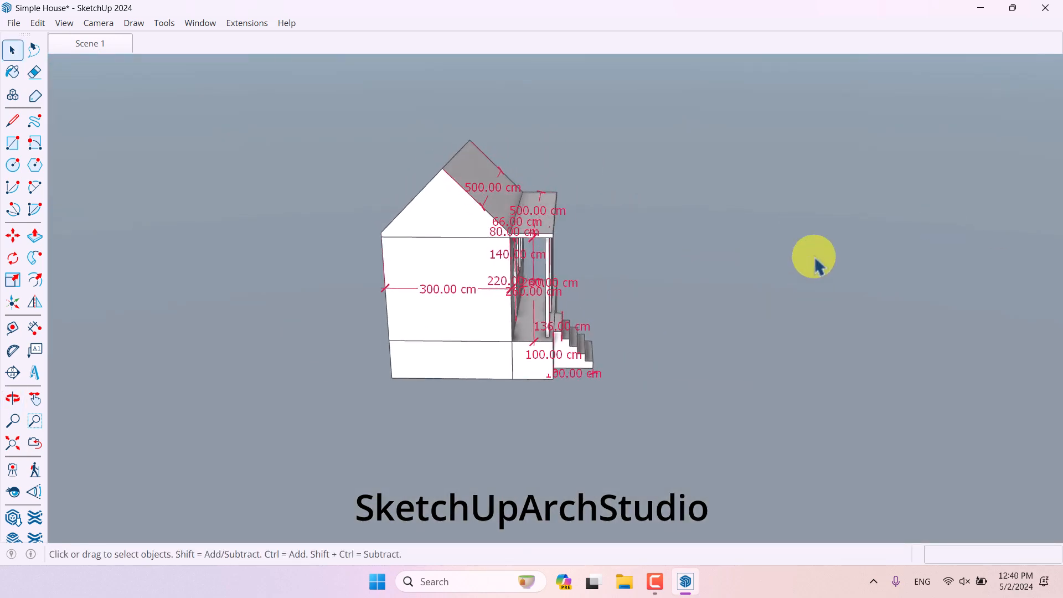
{"action": "left_click", "coordinate": [102, 49]}
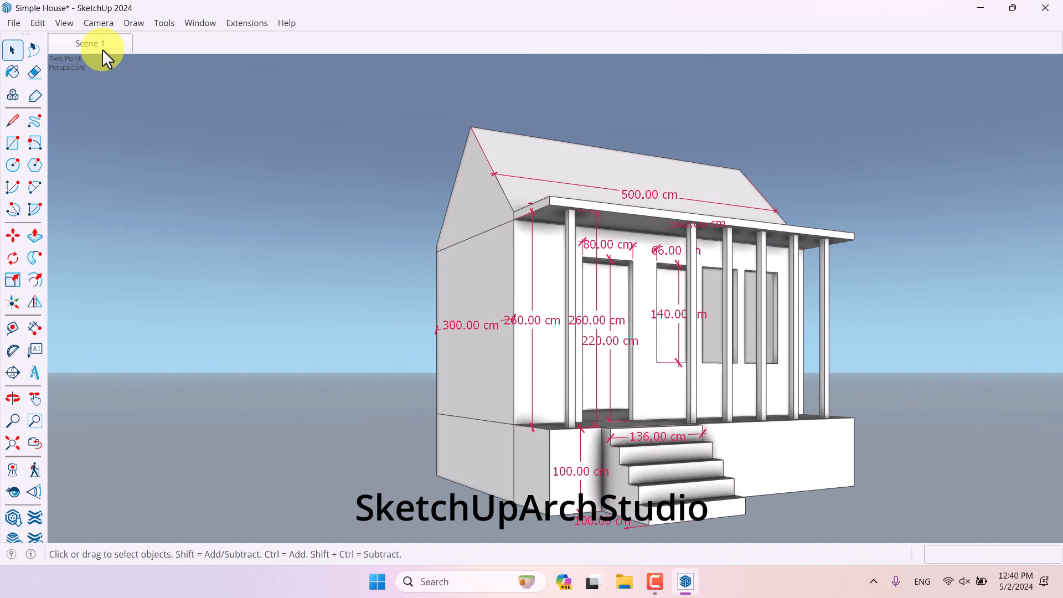
- Start a 2D graphic export named Simple House to the Desktop as a JPEG image
{"action": "left_click", "coordinate": [13, 23]}
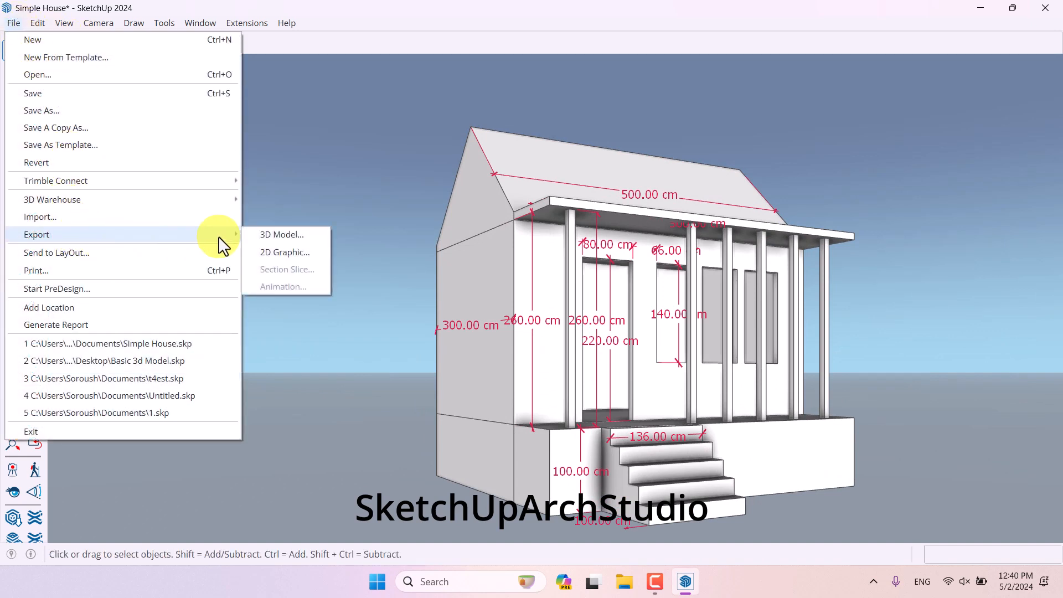
{"action": "left_click", "coordinate": [284, 251]}
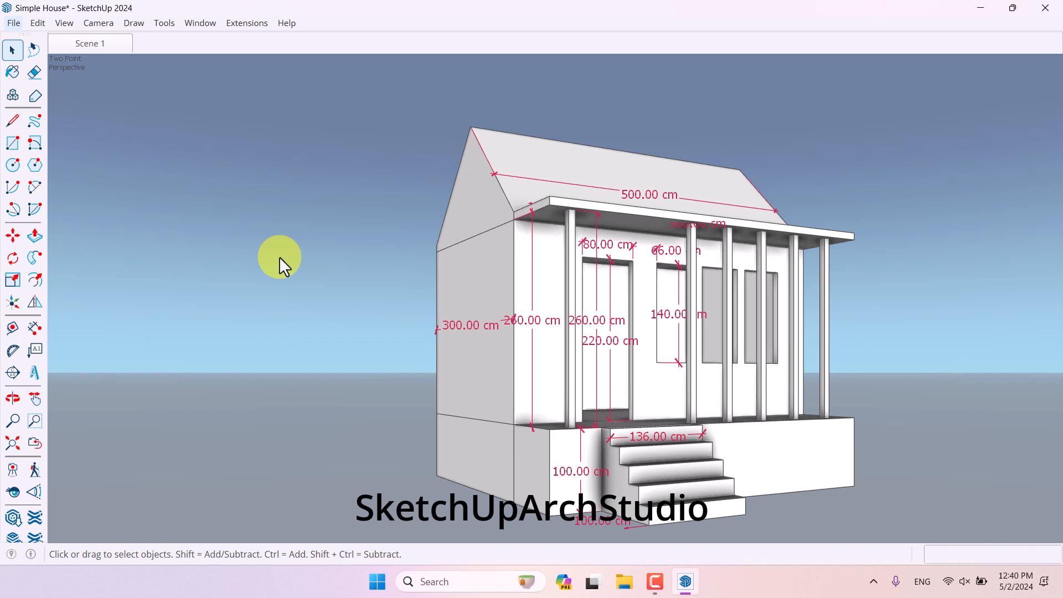
{"action": "mouse_move", "coordinate": [686, 570]}
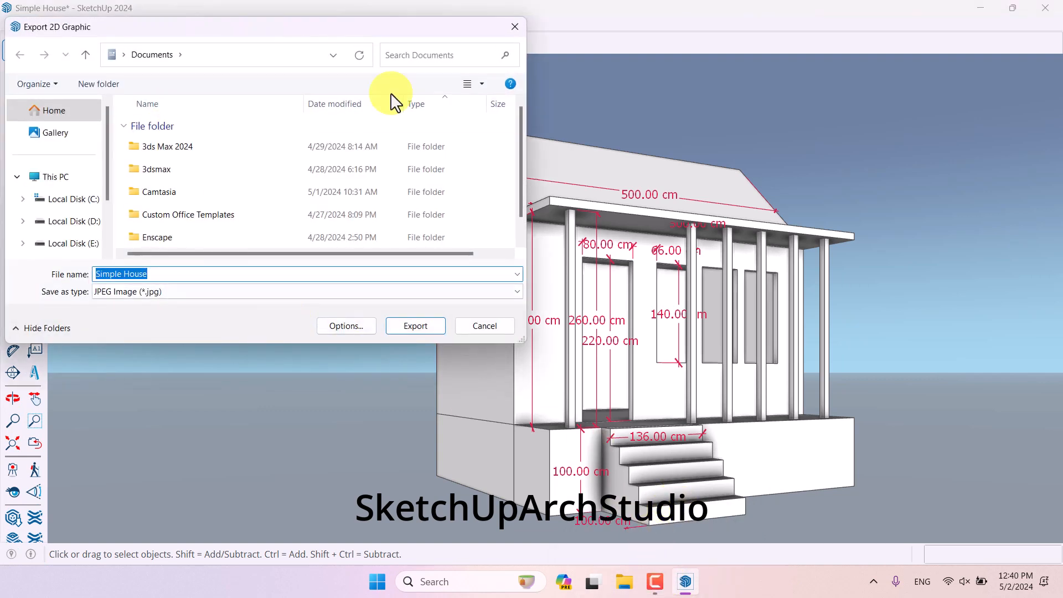
{"action": "left_click_drag", "start_coordinate": [181, 27], "coordinate": [199, 48]}
{"action": "left_click", "coordinate": [140, 82]}
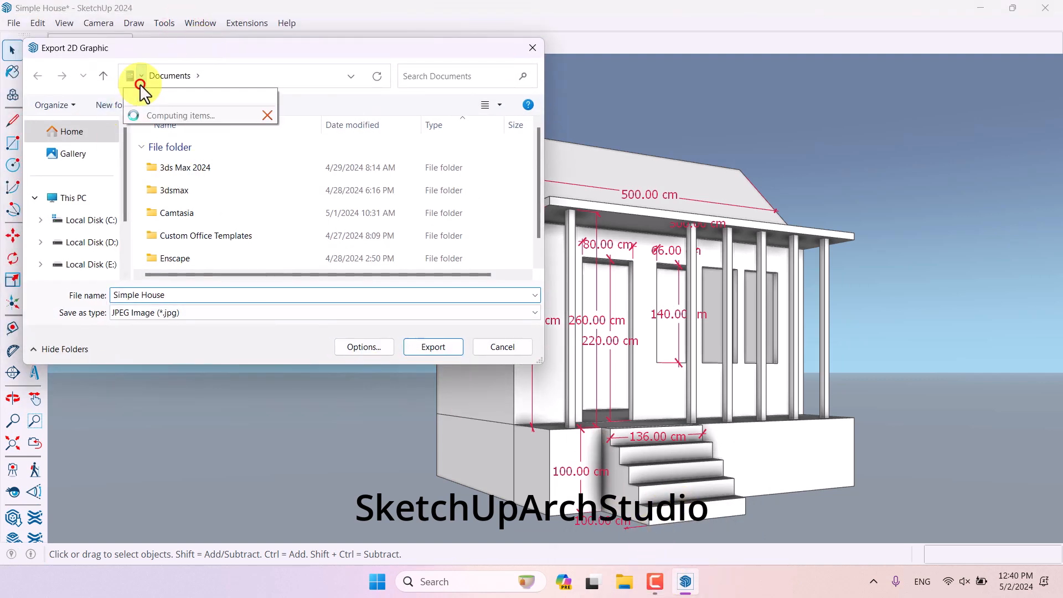
{"action": "left_click", "coordinate": [164, 145]}
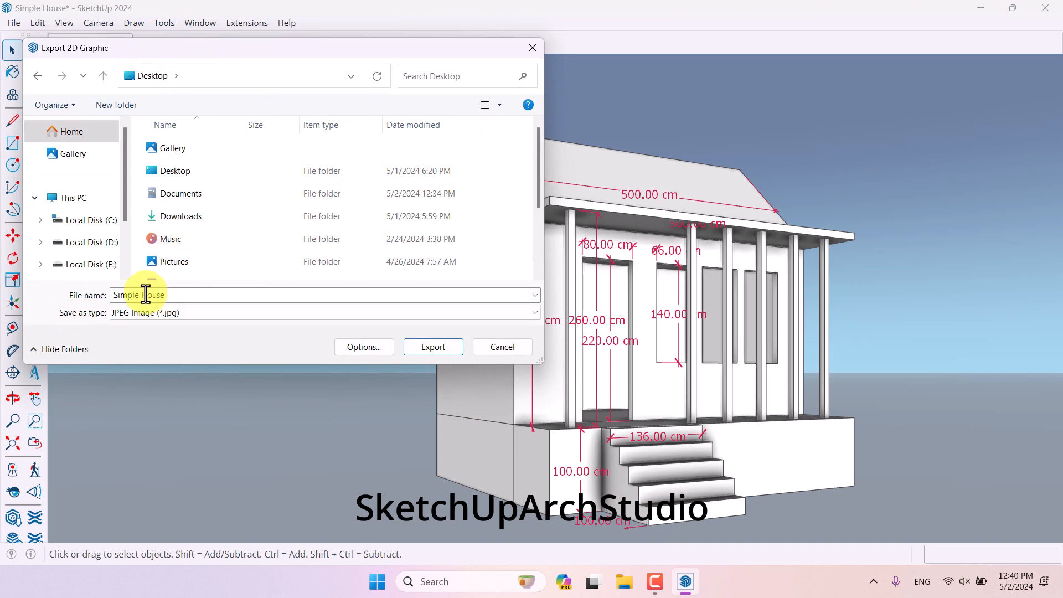
{"action": "left_click", "coordinate": [161, 312]}
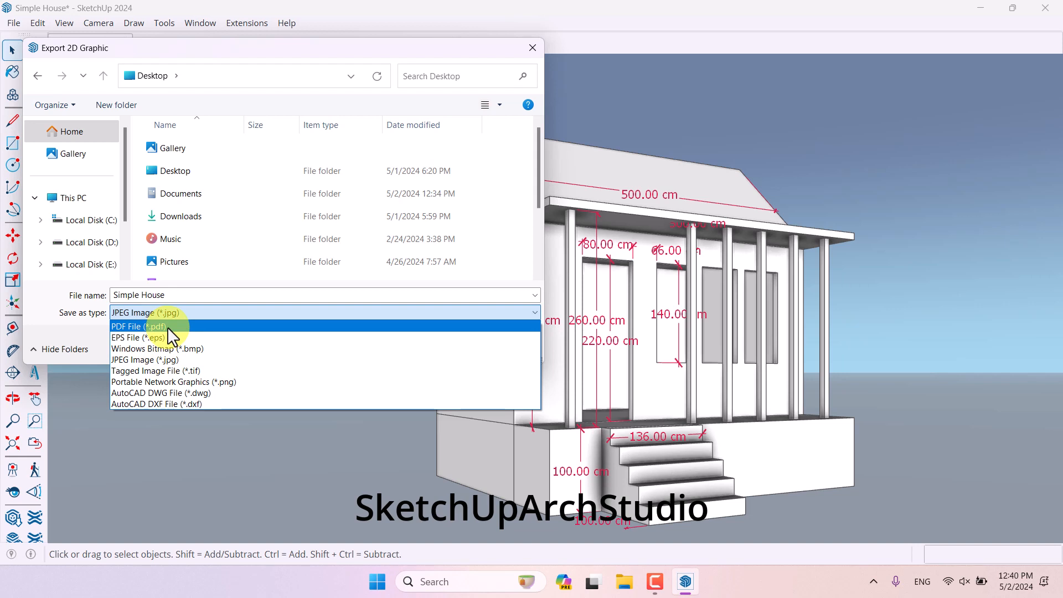
{"action": "left_click", "coordinate": [171, 360]}
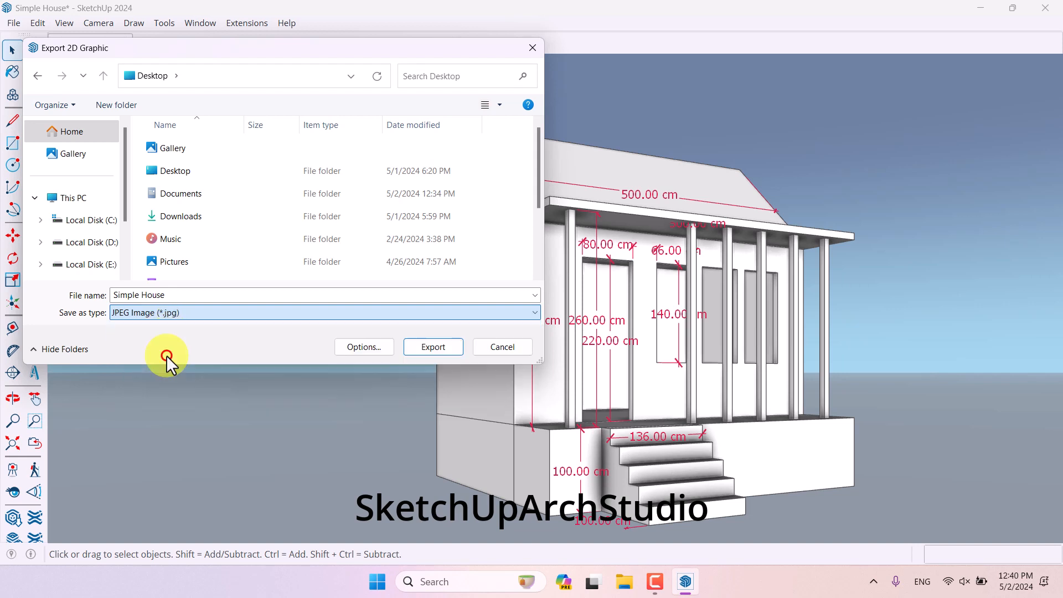
- Set the export's line scale multiplier to 2 and export the JPEG image
{"action": "left_click", "coordinate": [361, 347]}
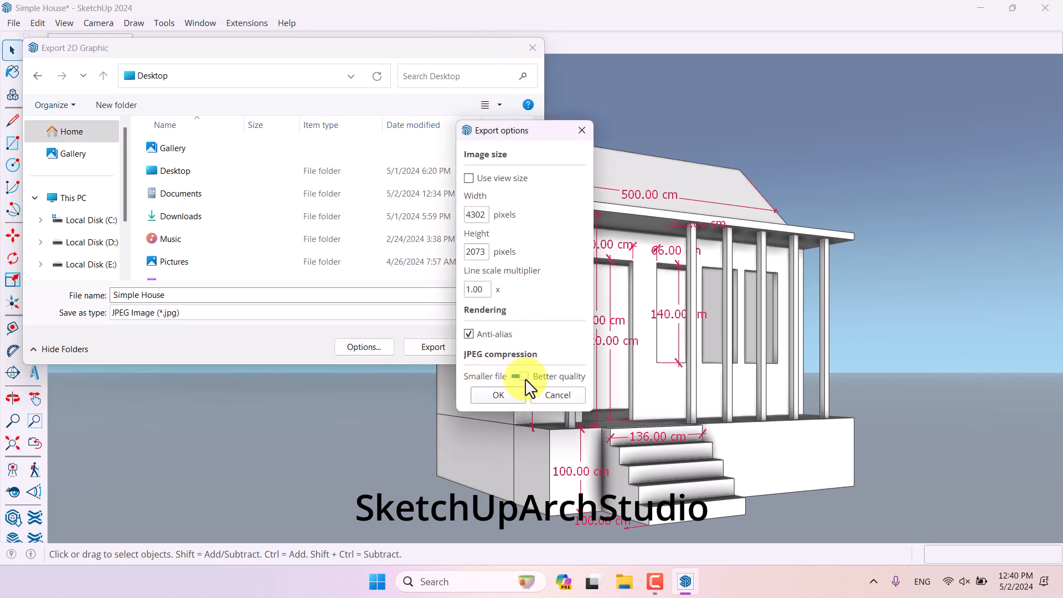
{"action": "left_click_drag", "start_coordinate": [526, 381], "coordinate": [565, 388]}
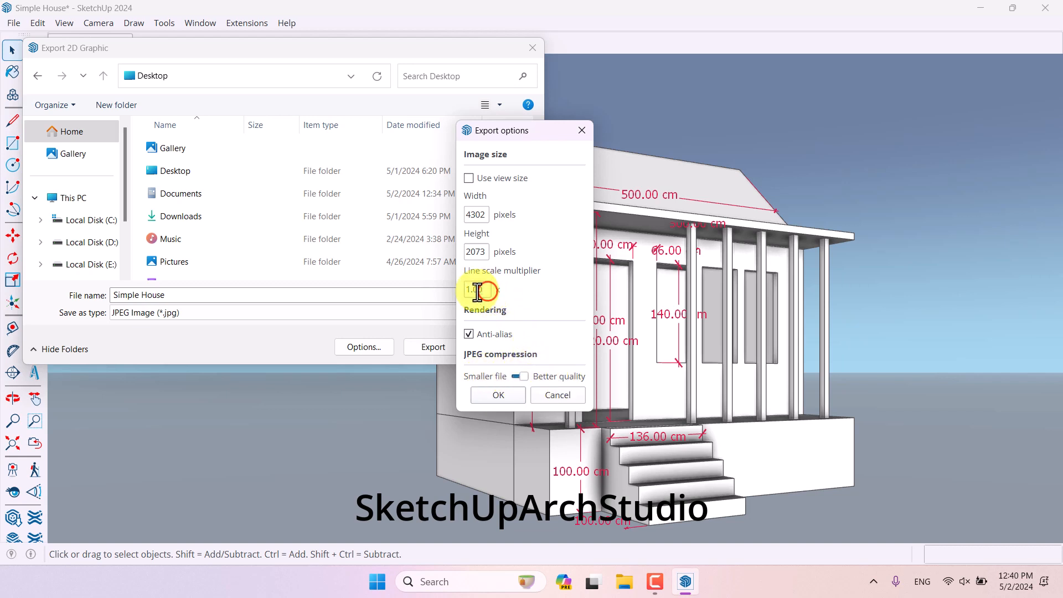
{"action": "left_click_drag", "start_coordinate": [485, 289], "coordinate": [433, 290]}
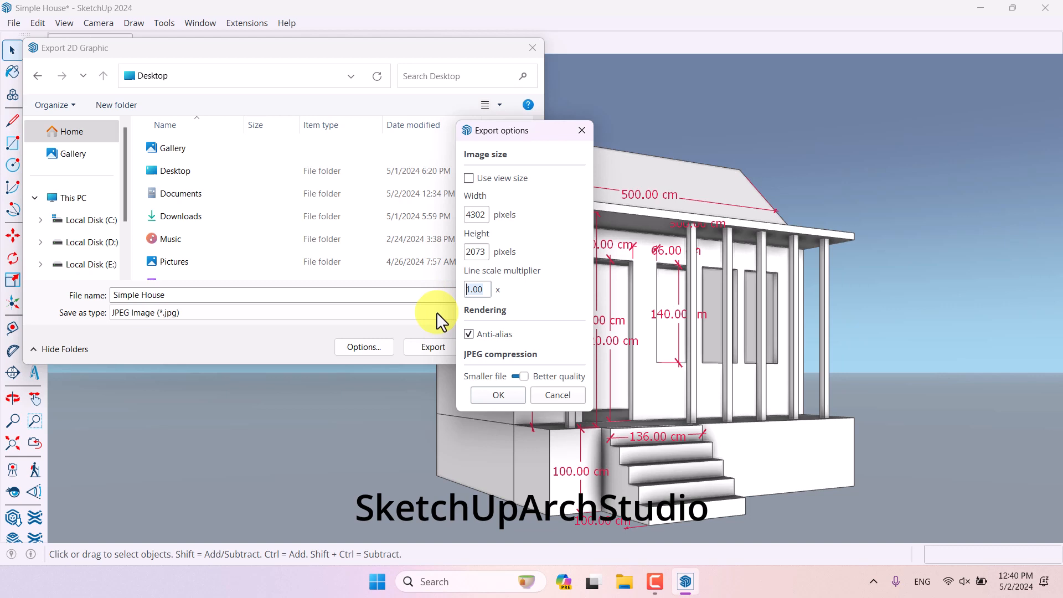
{"action": "type", "text": "2"}
{"action": "key", "text": "Return"}
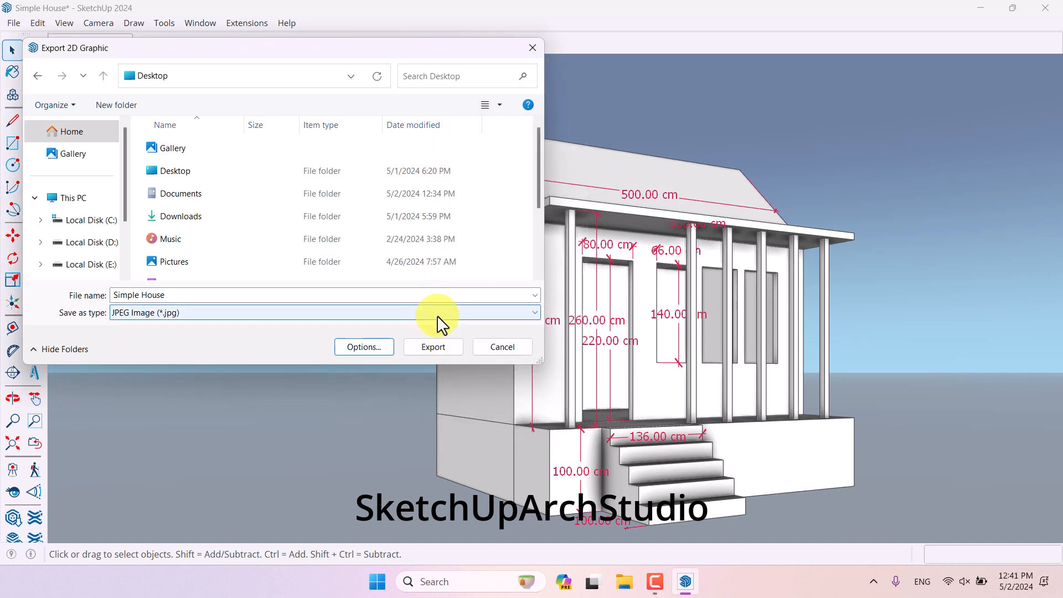
{"action": "left_click", "coordinate": [440, 344]}
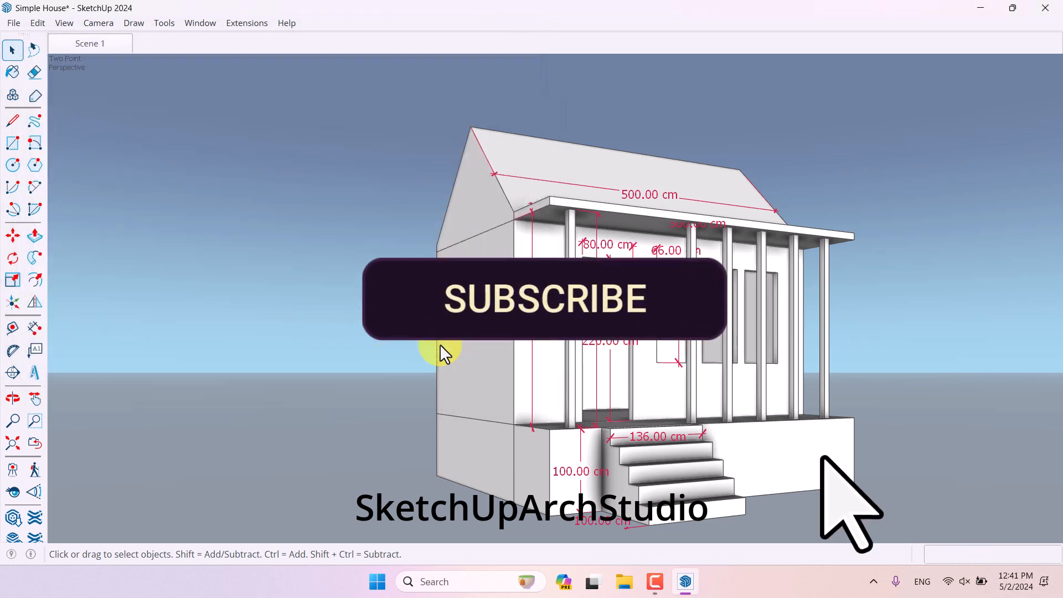
- Open the exported Simple House image from the desktop in the photo viewer to review it
{"action": "key", "text": "super+d"}
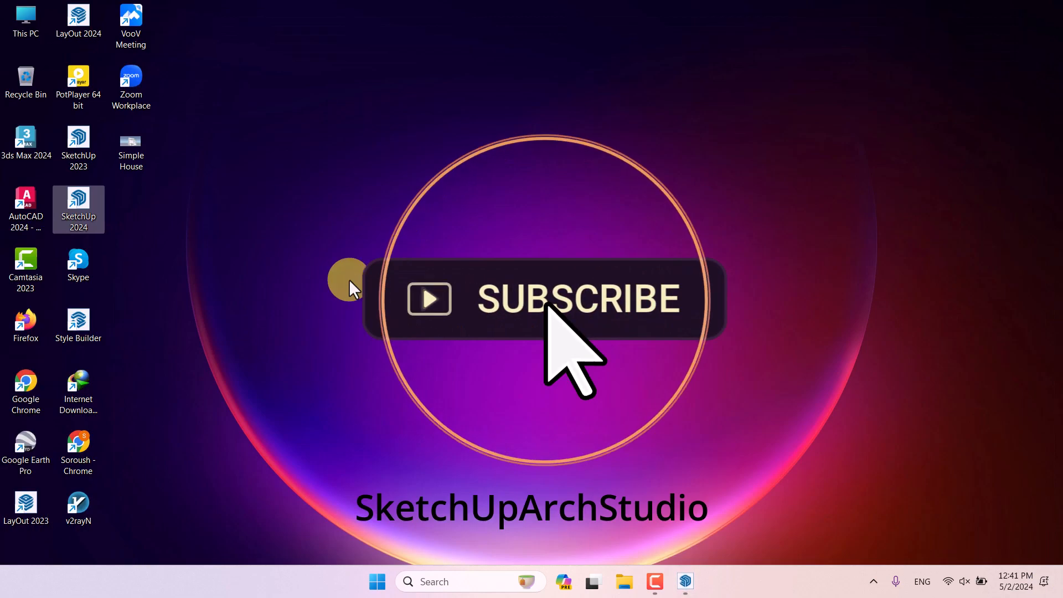
{"action": "double_click", "coordinate": [131, 144]}
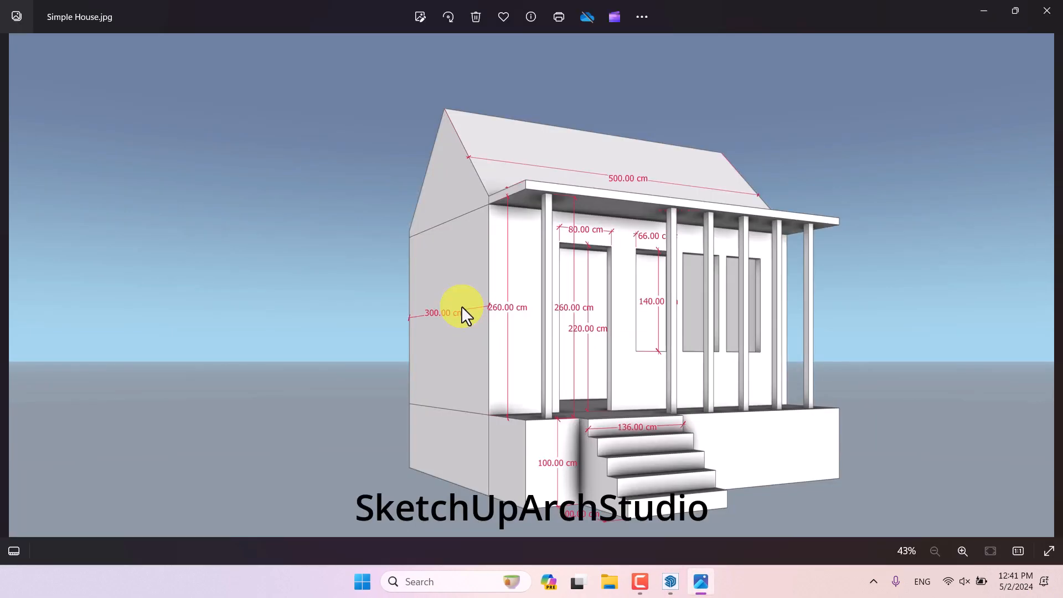
{"action": "left_click", "coordinate": [643, 586]}
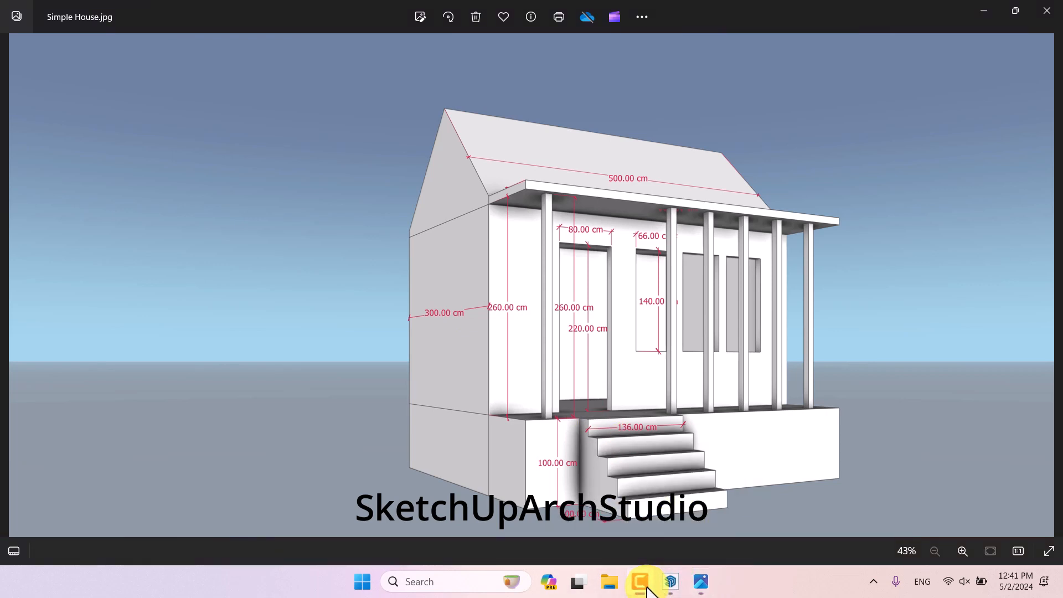